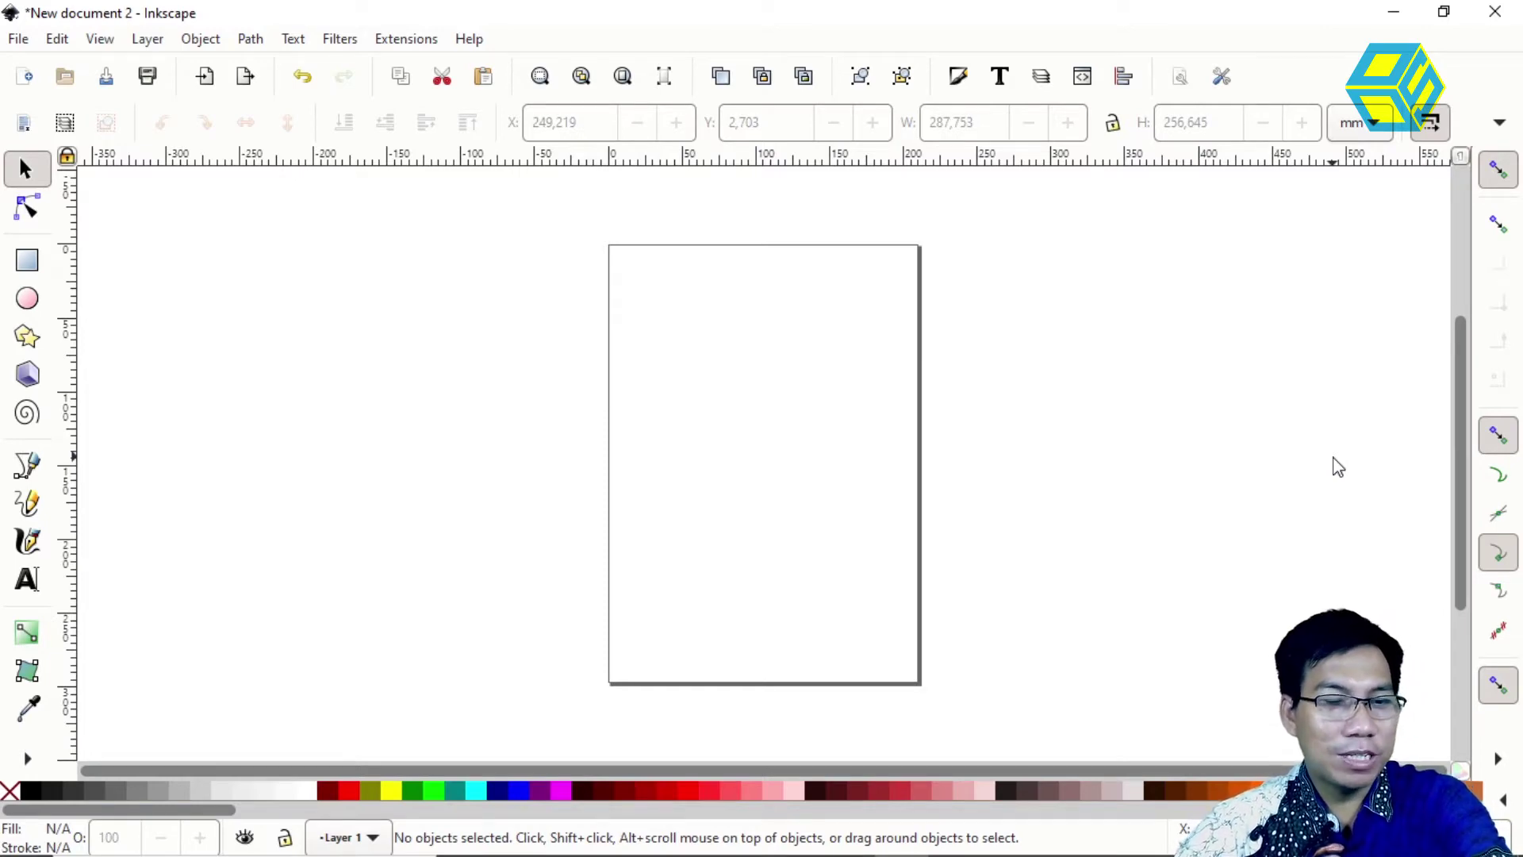
- Bring the Capture1 Paint screenshot forward to review the Sesi 1–11 folder list
key(super+Tab)
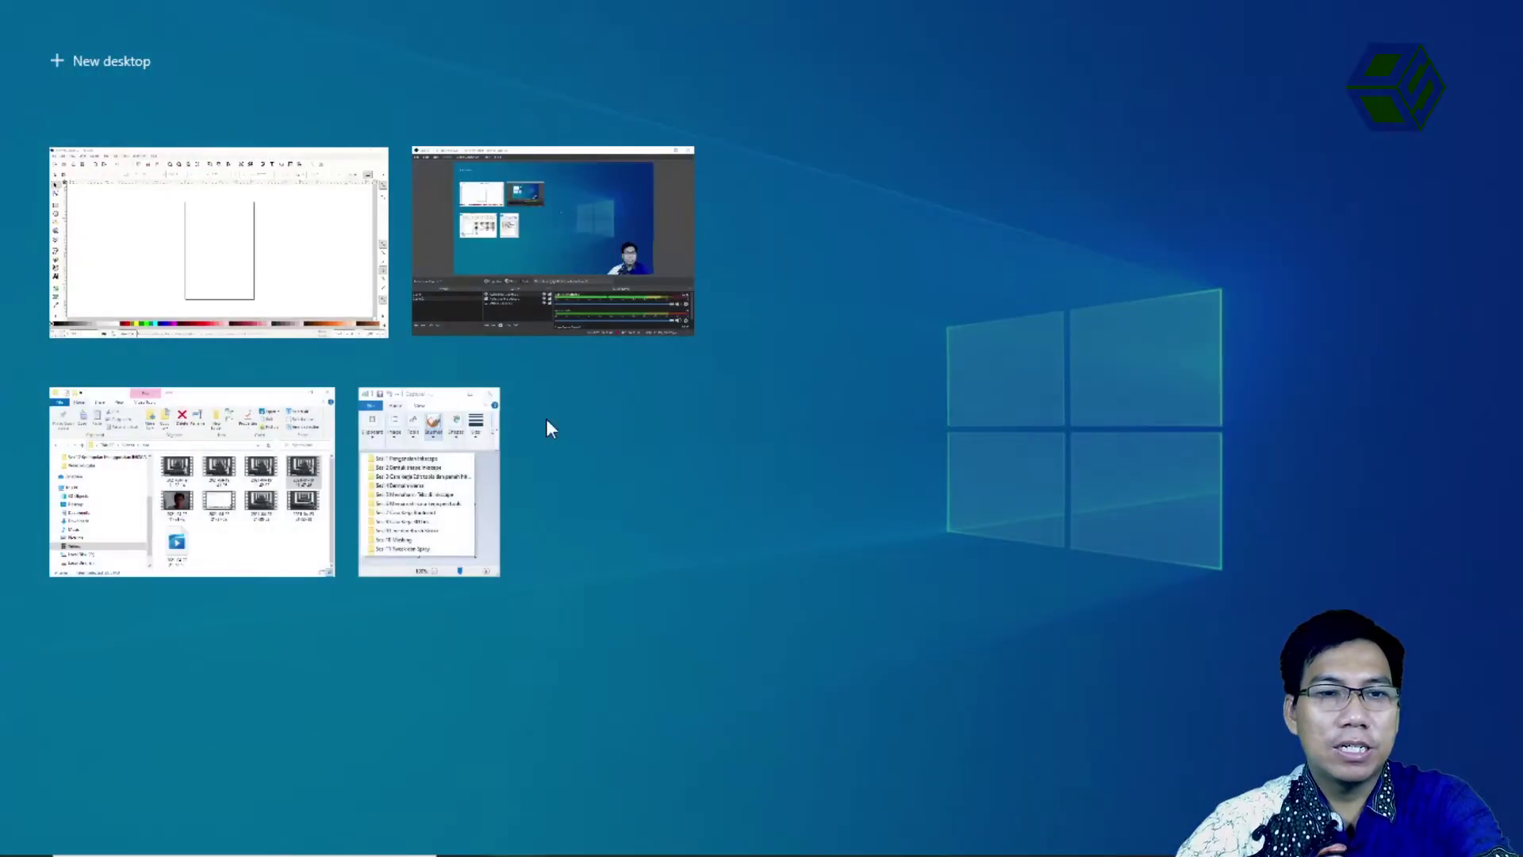
click(486, 481)
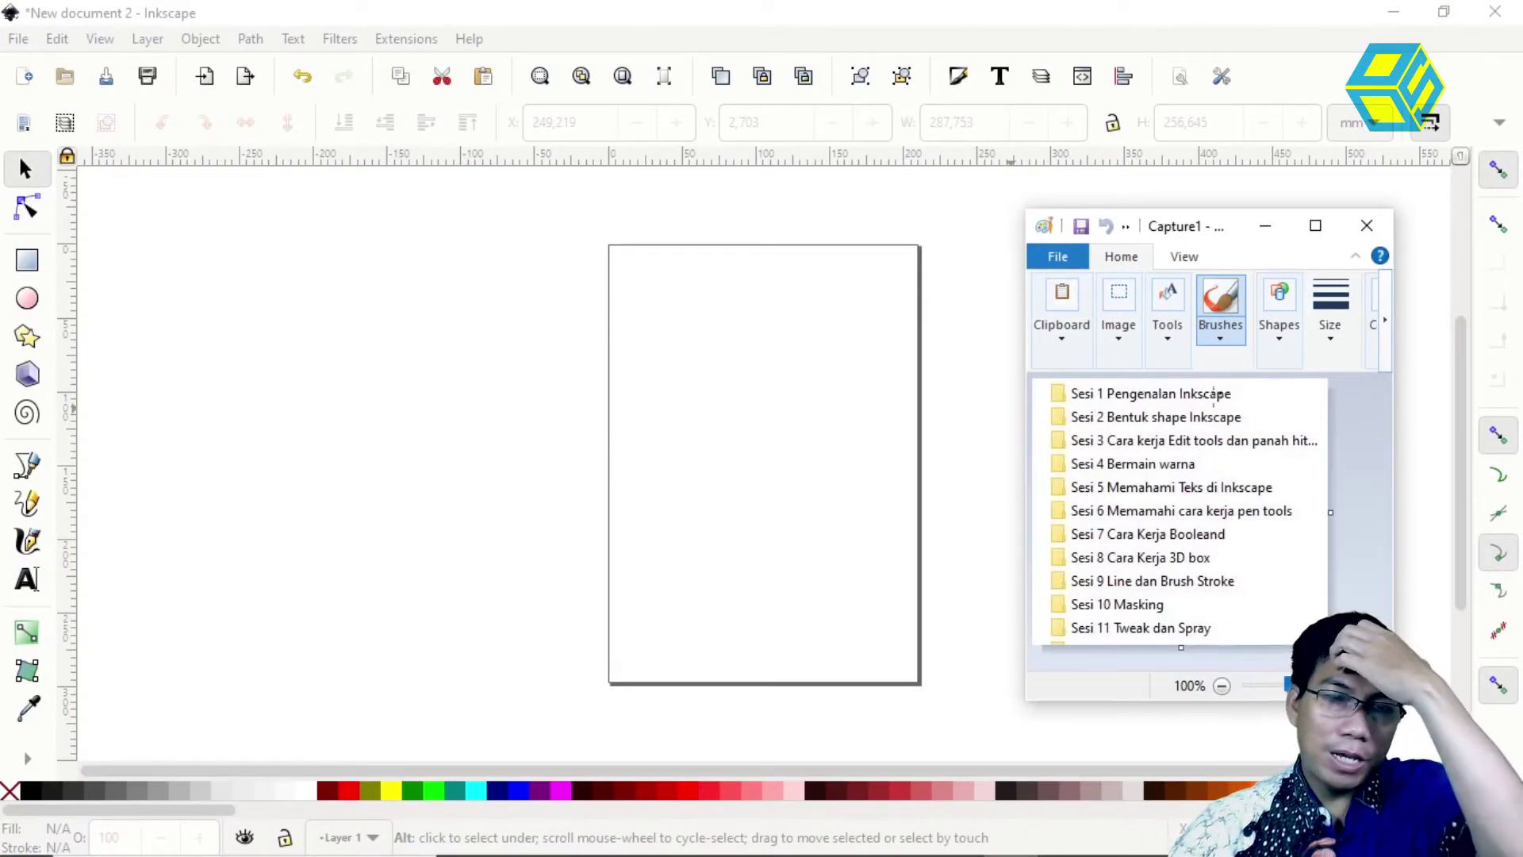
click(533, 263)
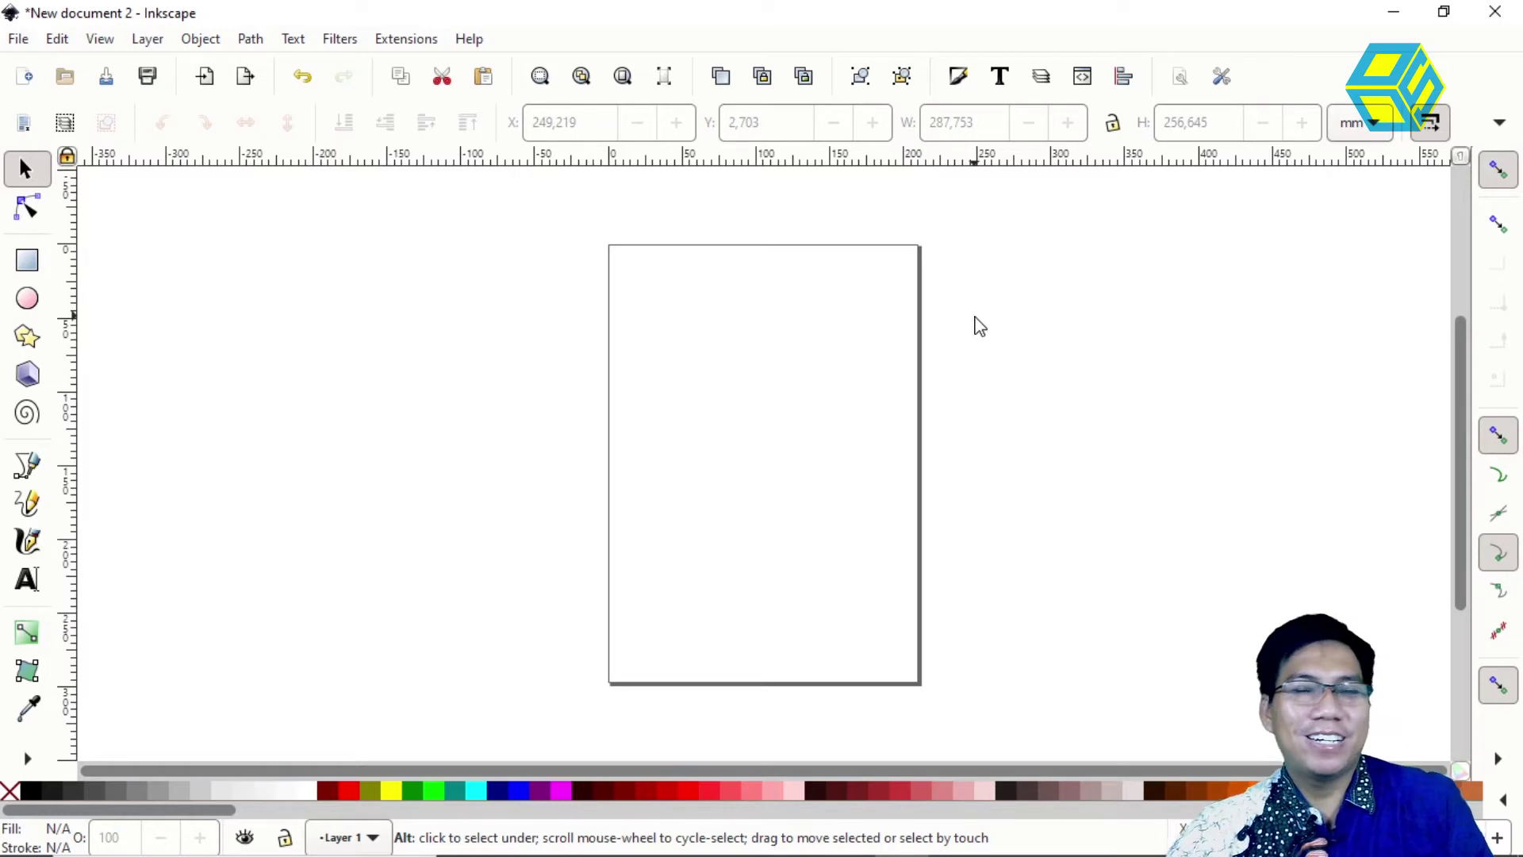
click(32, 178)
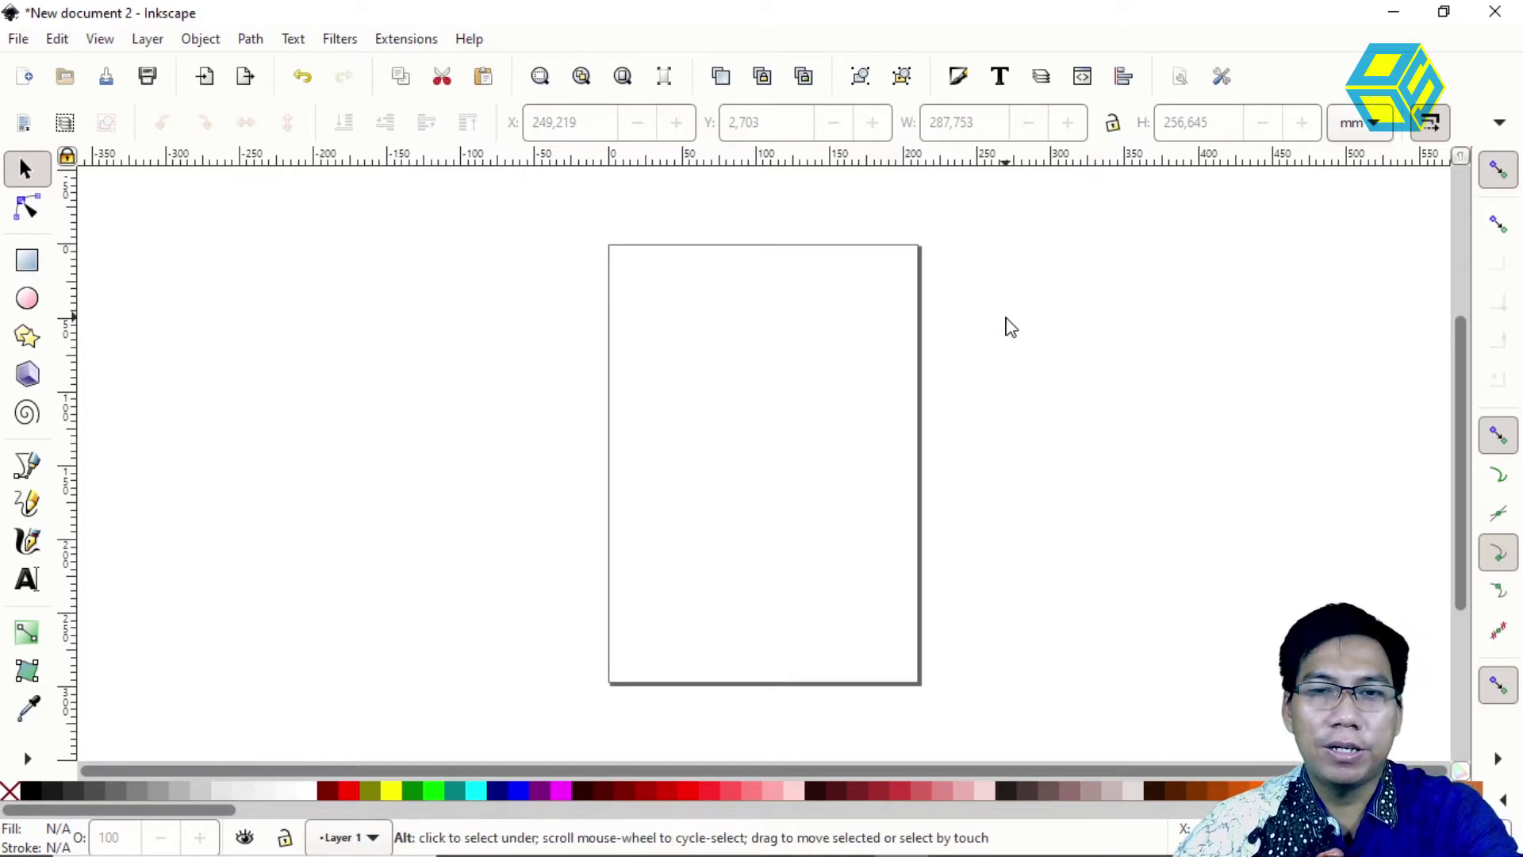
- Bring Capture1 back to the front and close the Paint window
key(super+Tab)
click(527, 289)
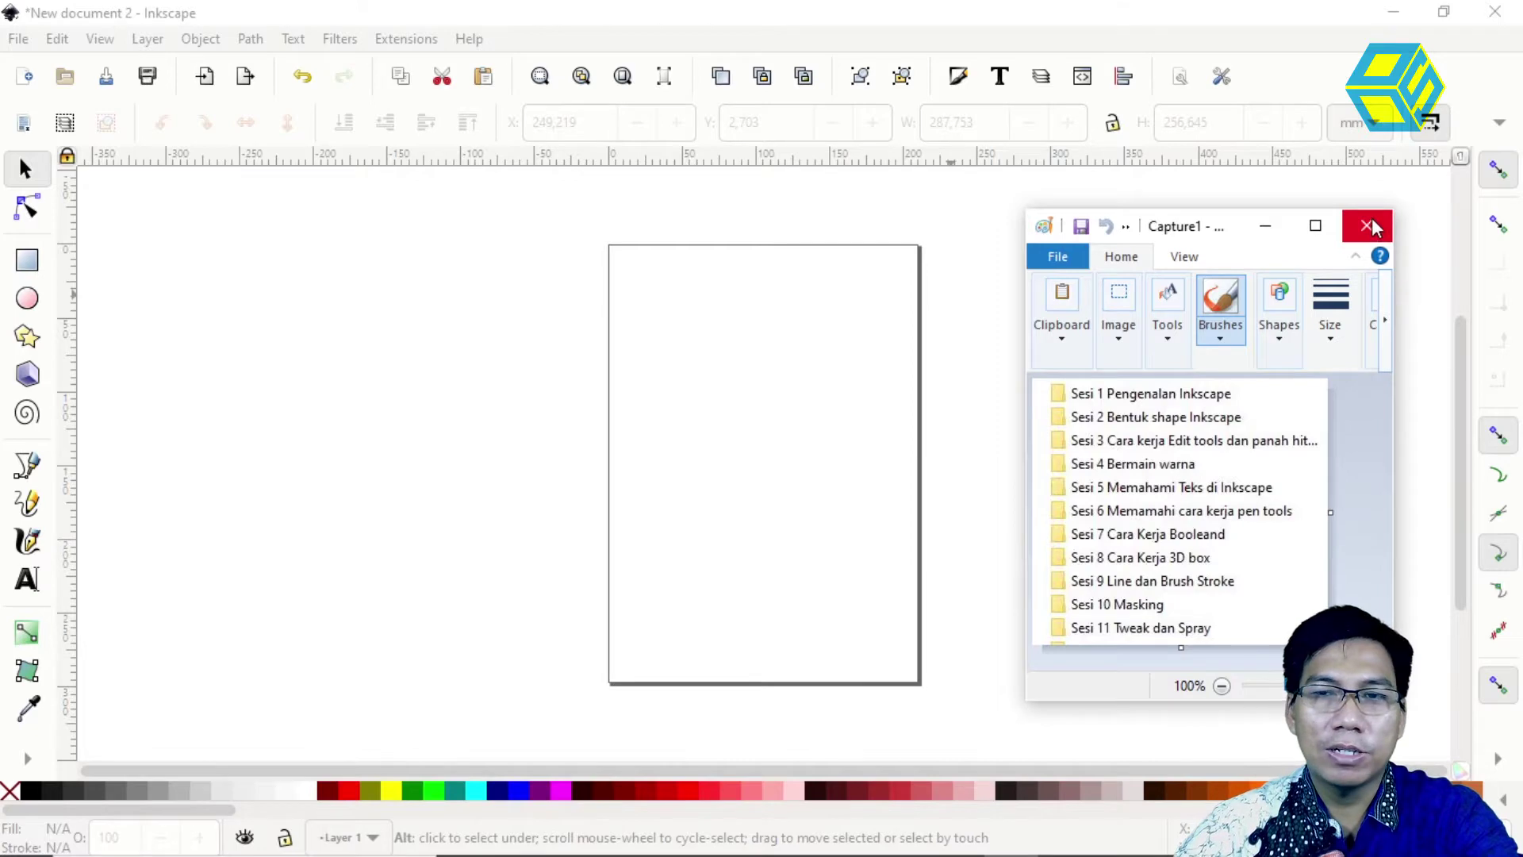
click(1367, 226)
click(20, 44)
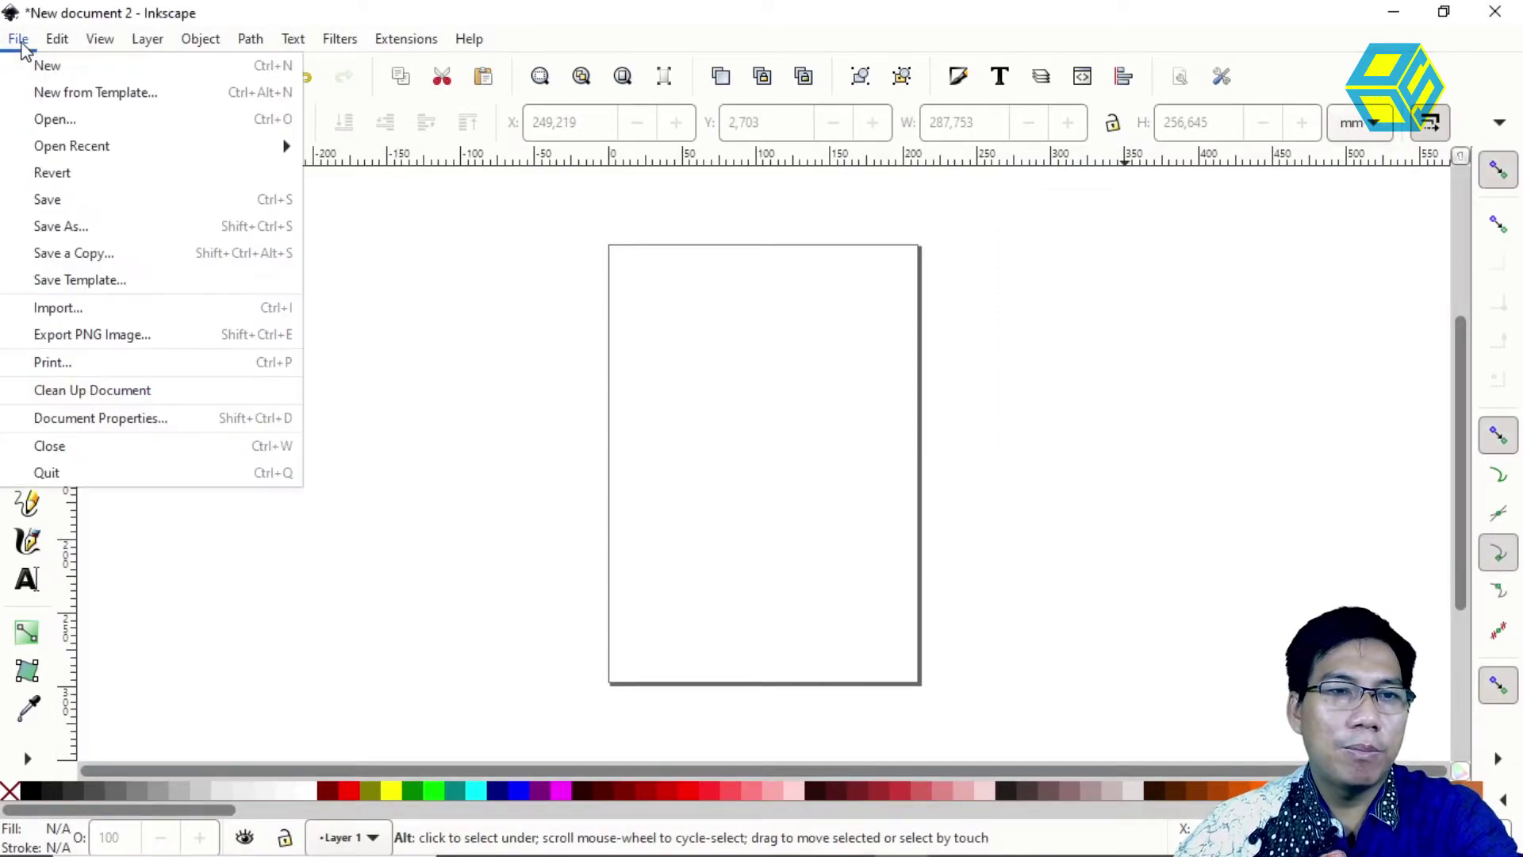
- Import the Capture1 screenshot into the drawing as an embedded image
click(31, 309)
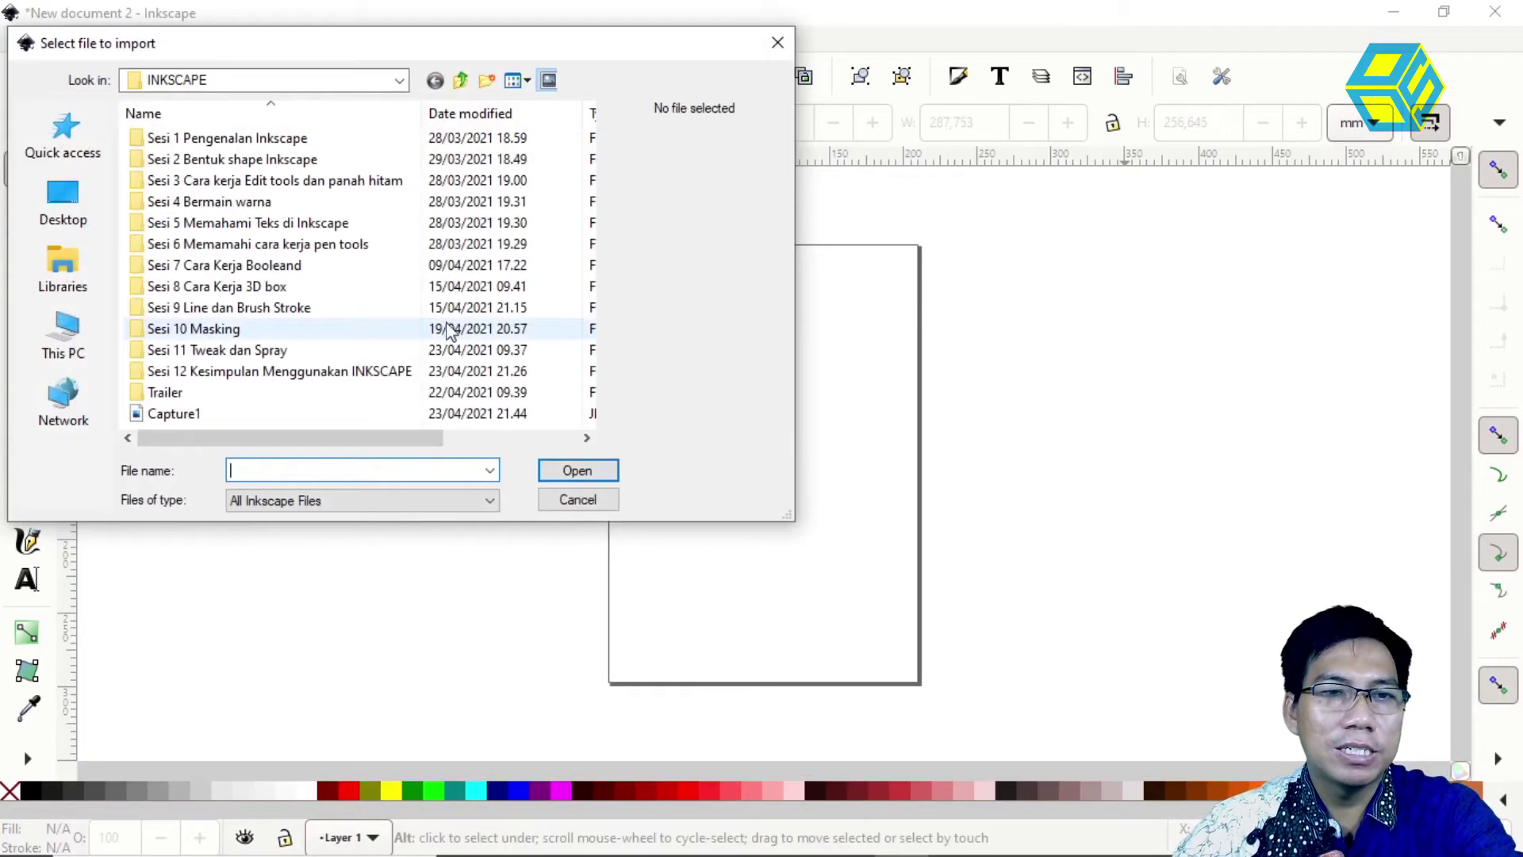
click(189, 414)
click(578, 471)
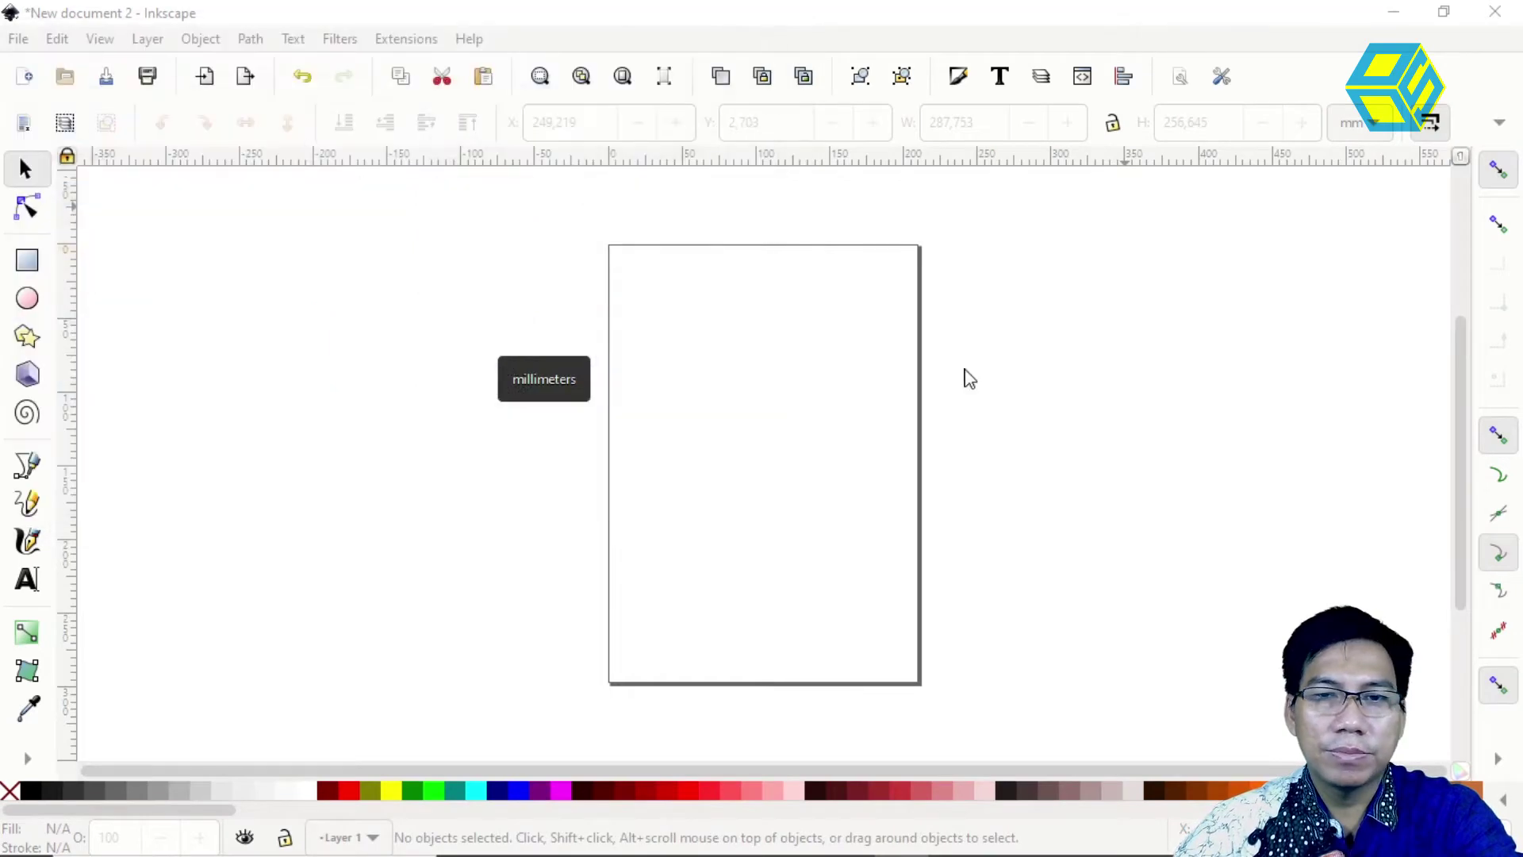
click(892, 581)
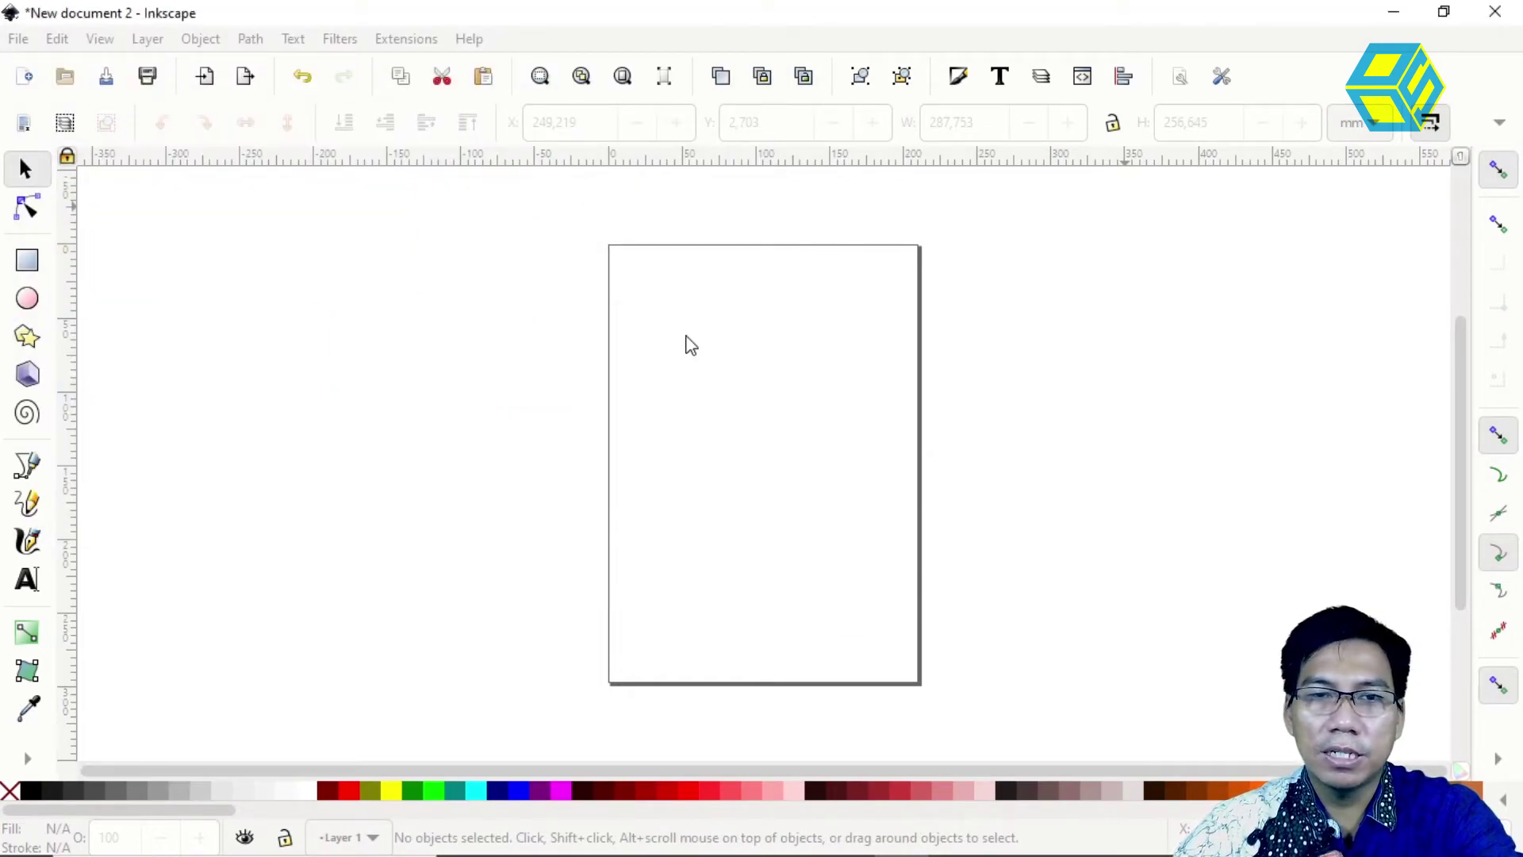
- Move the screenshot right of the page and scale it to about 292 × 264 mm
drag(934, 397, 1009, 285)
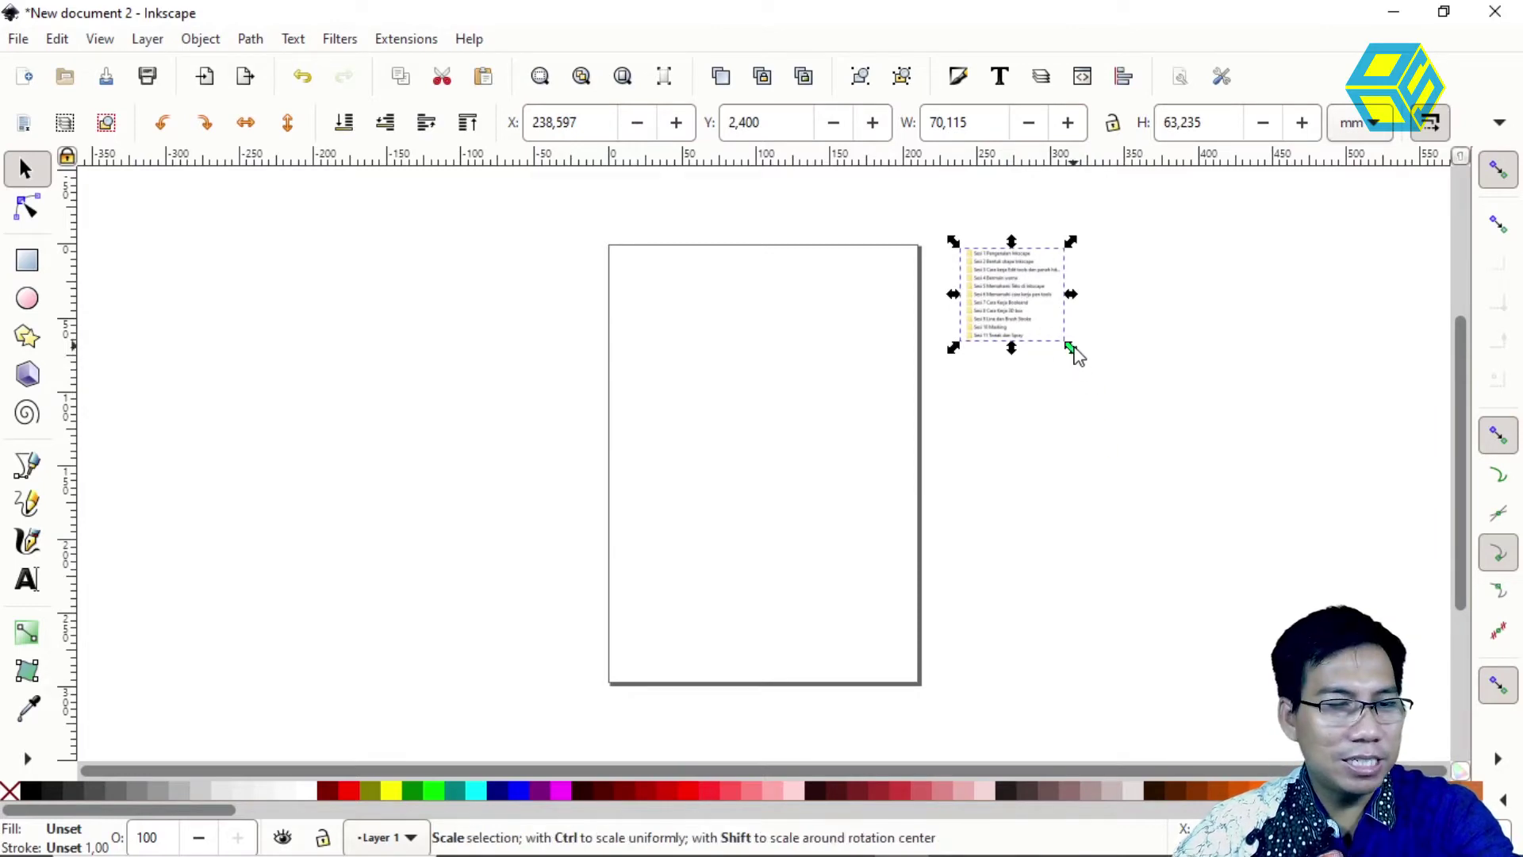
drag(1070, 347, 1173, 516)
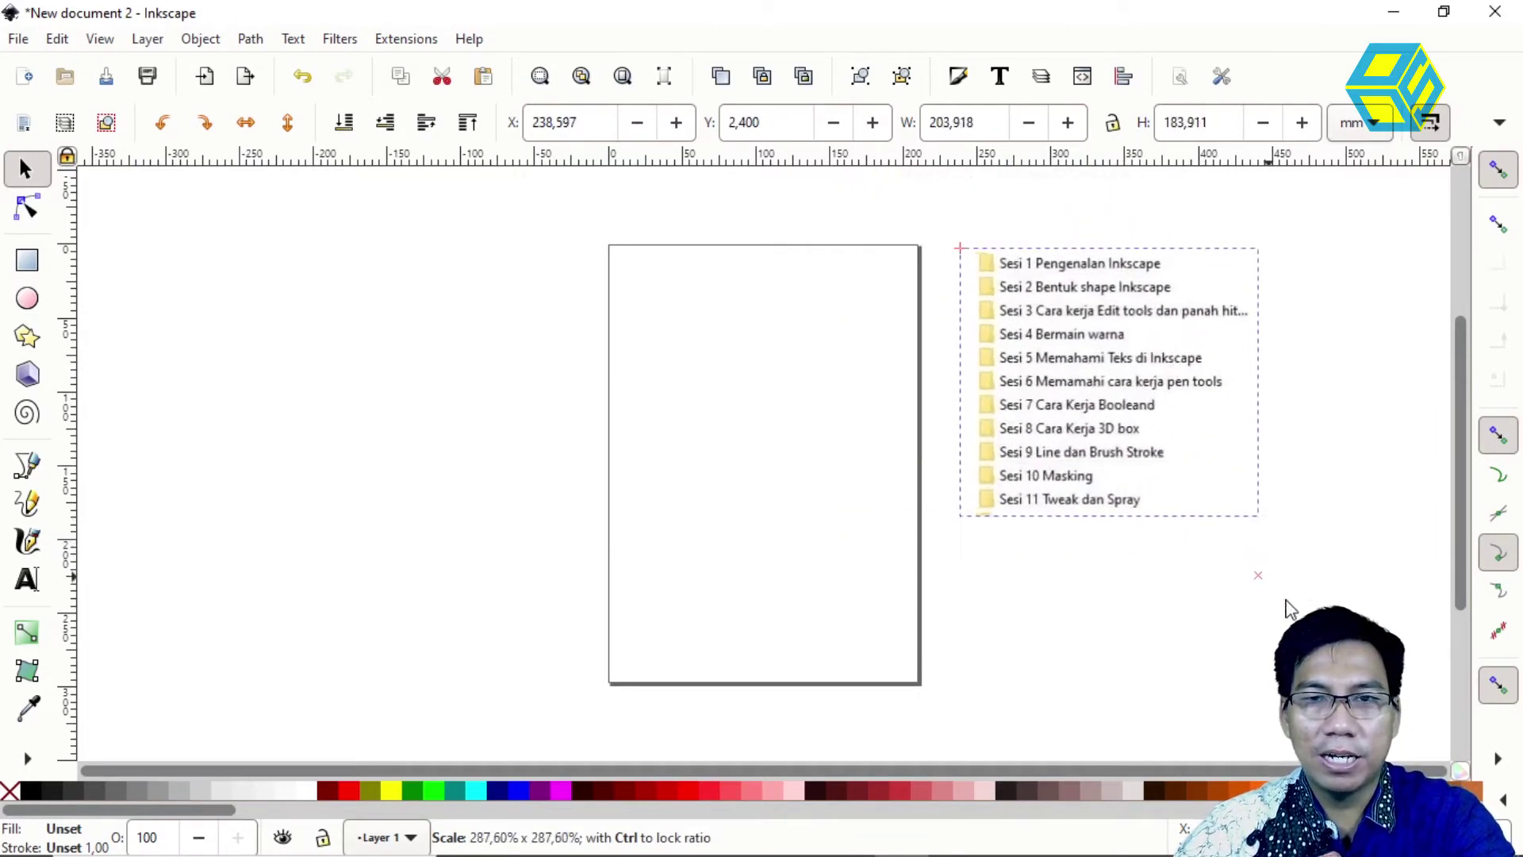
drag(1172, 516, 1400, 757)
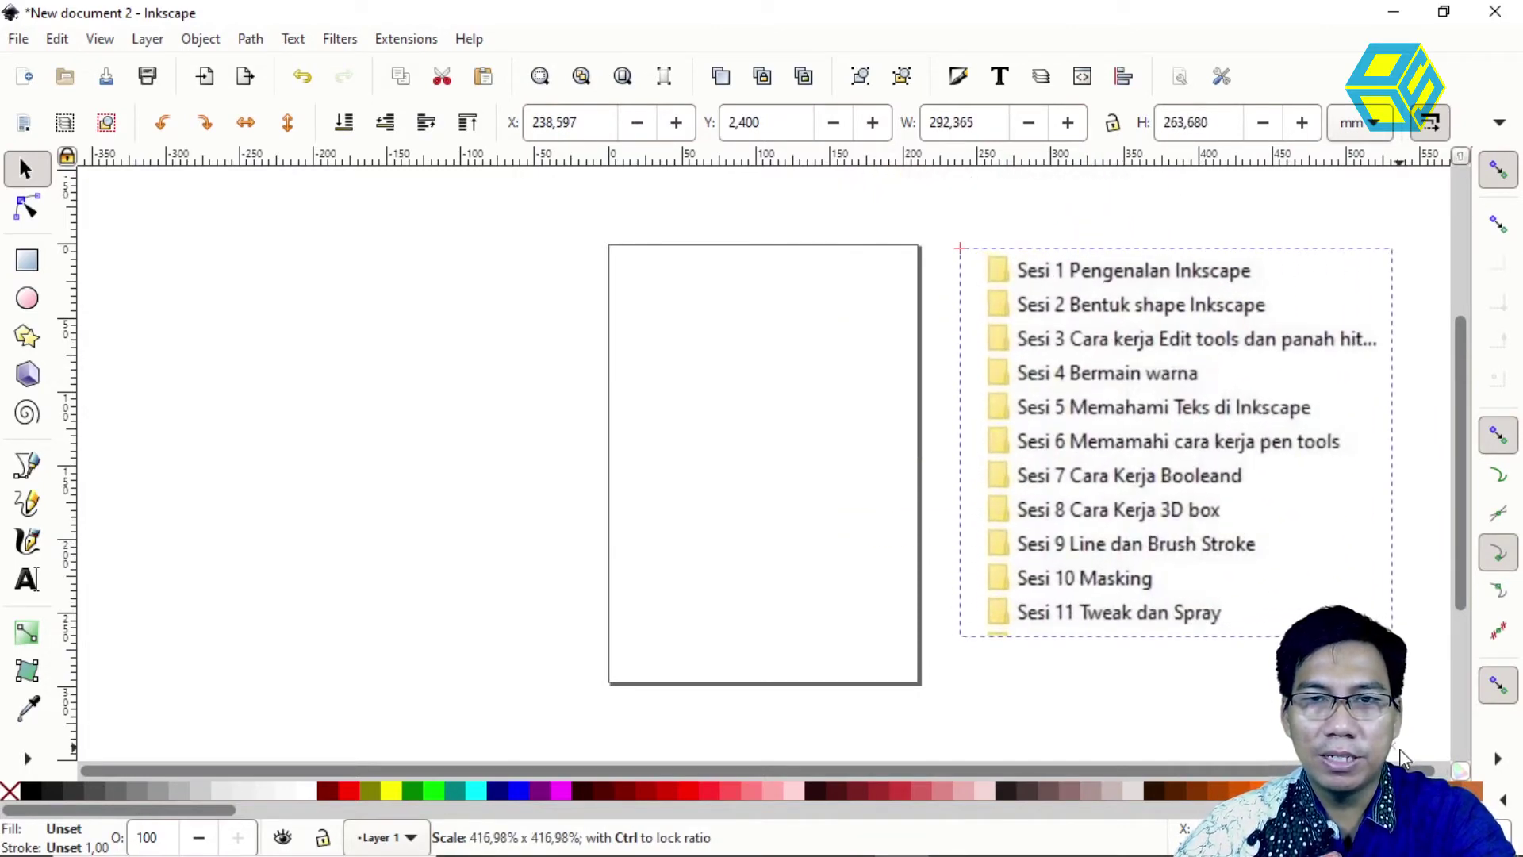
click(891, 224)
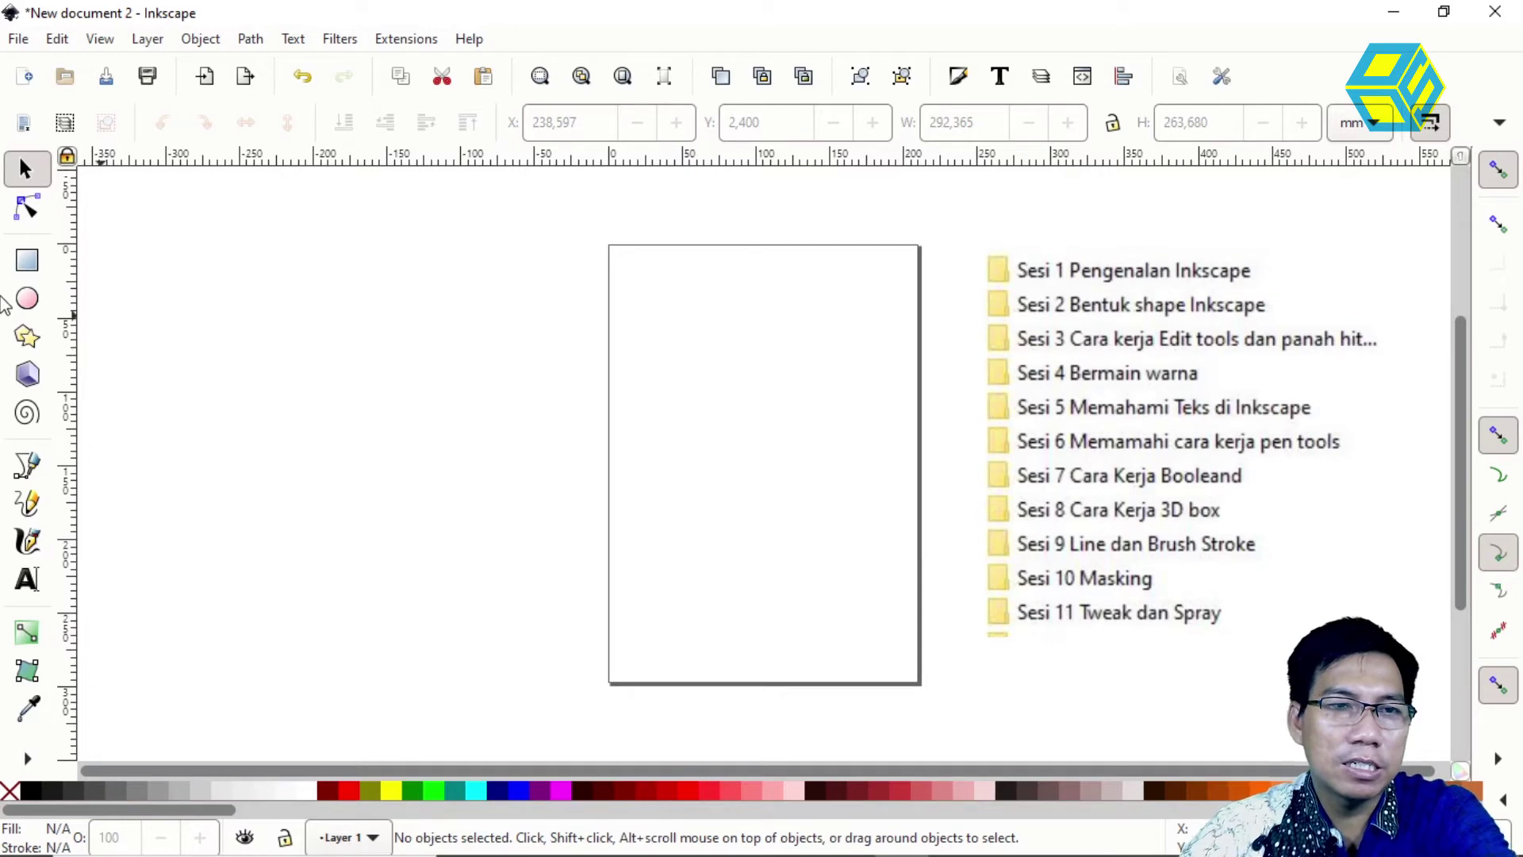
- Draw a red ellipse over the page and flatten it by lowering its top
click(33, 309)
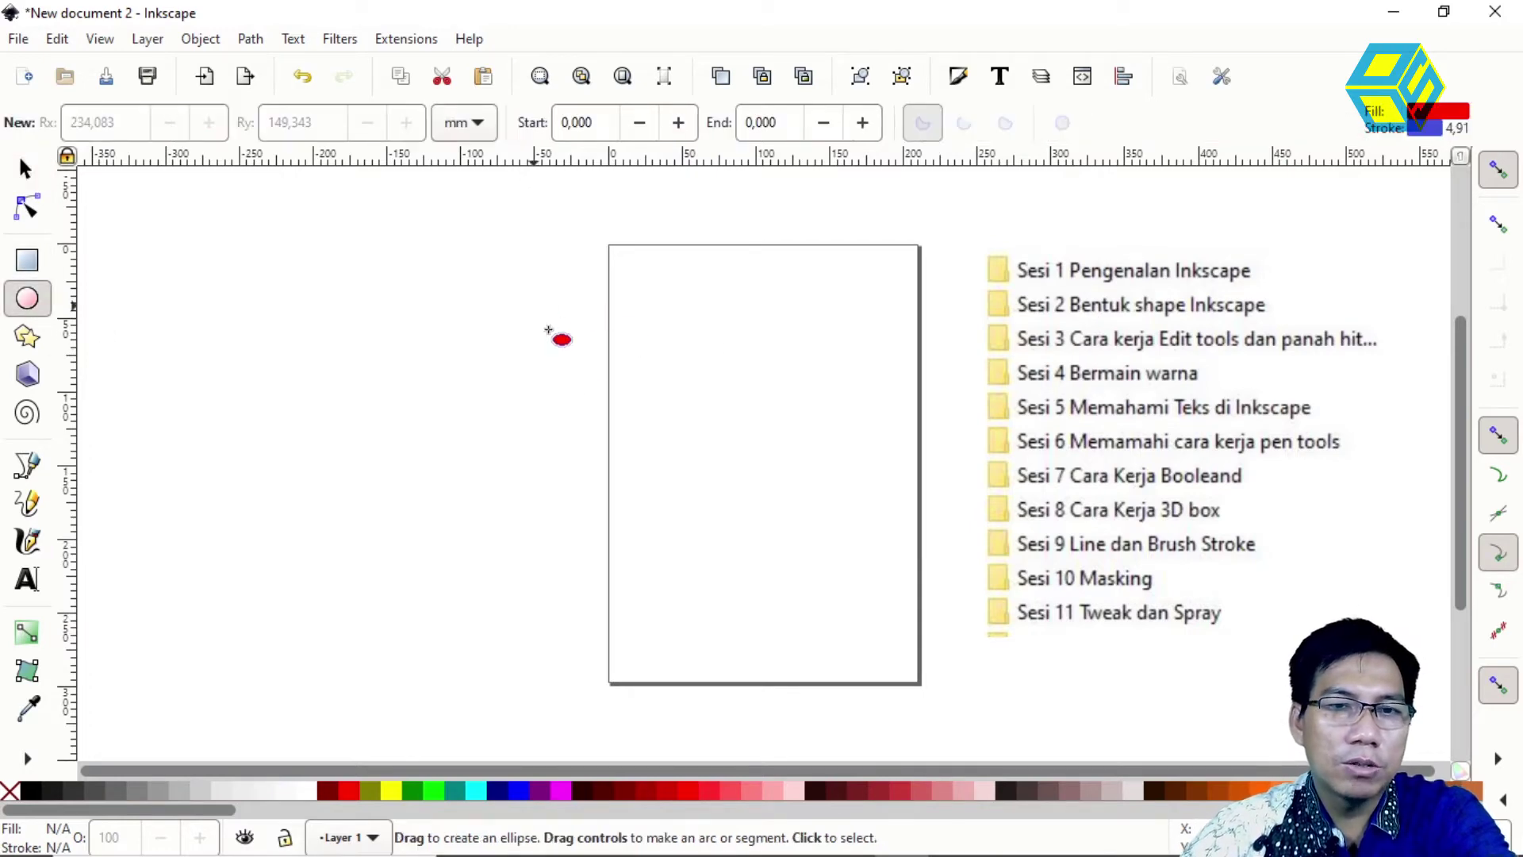
drag(534, 307, 820, 560)
click(33, 216)
mouse_move(677, 304)
mouse_down()
mouse_move(677, 369)
mouse_move(677, 325)
mouse_up()
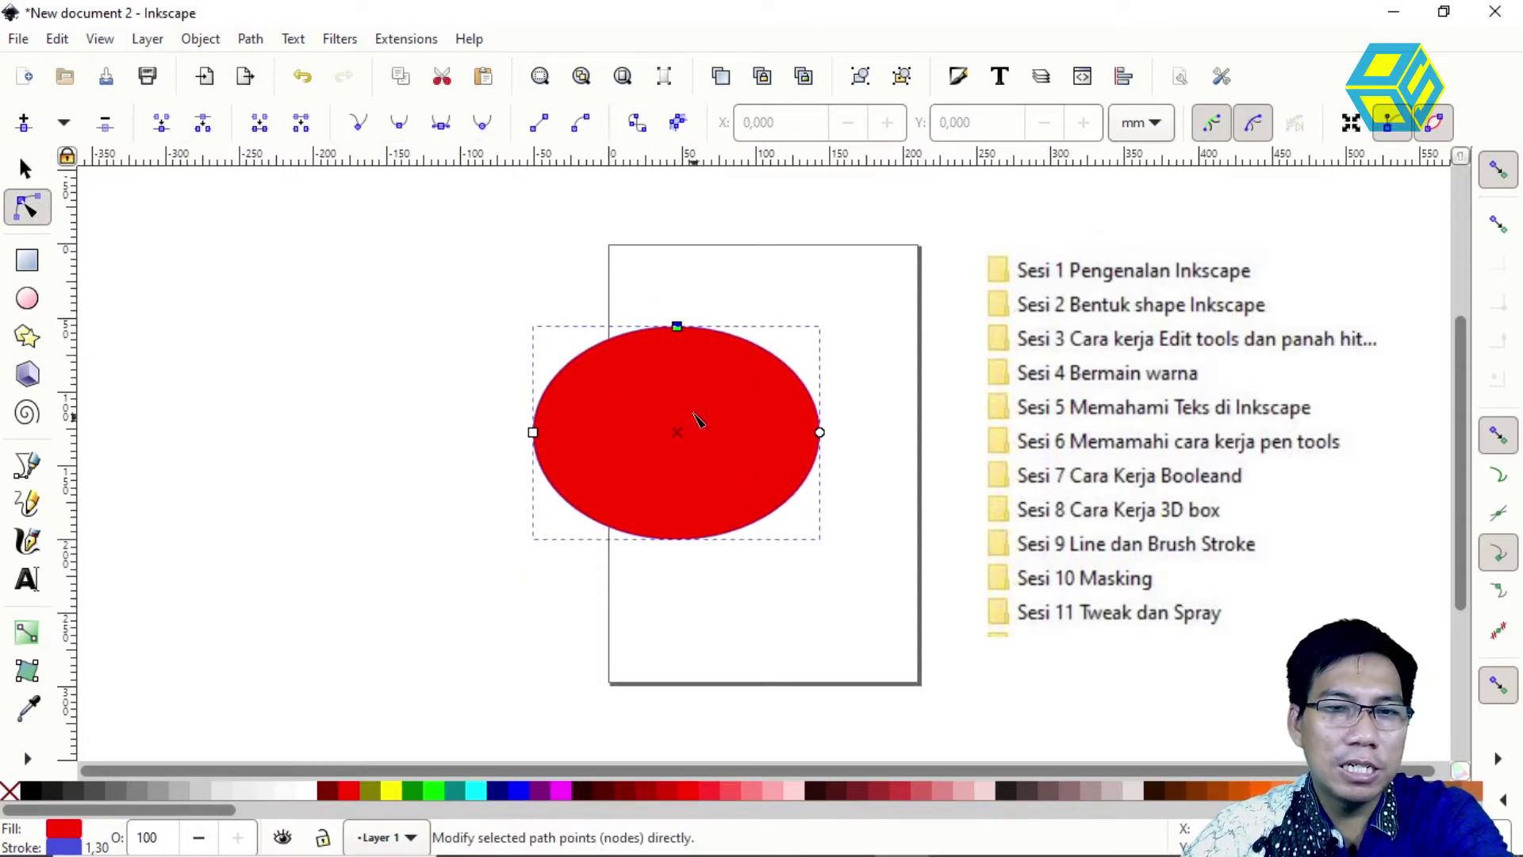
- Move the ellipse so it straddles the page's left edge
click(126, 181)
click(25, 168)
mouse_move(579, 399)
mouse_down()
mouse_move(470, 372)
mouse_move(470, 406)
mouse_up()
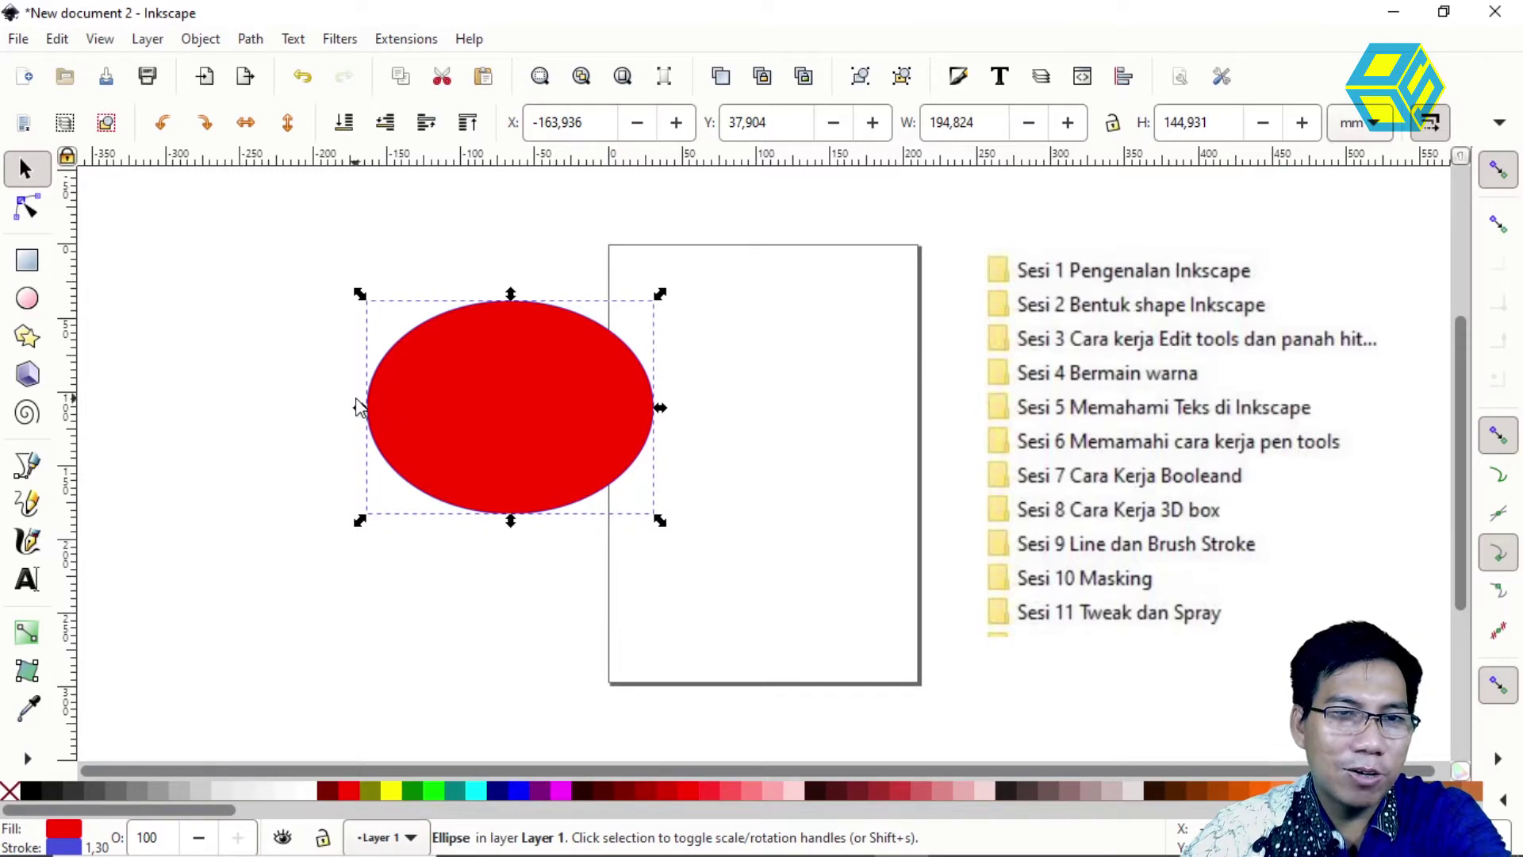
drag(532, 397, 590, 403)
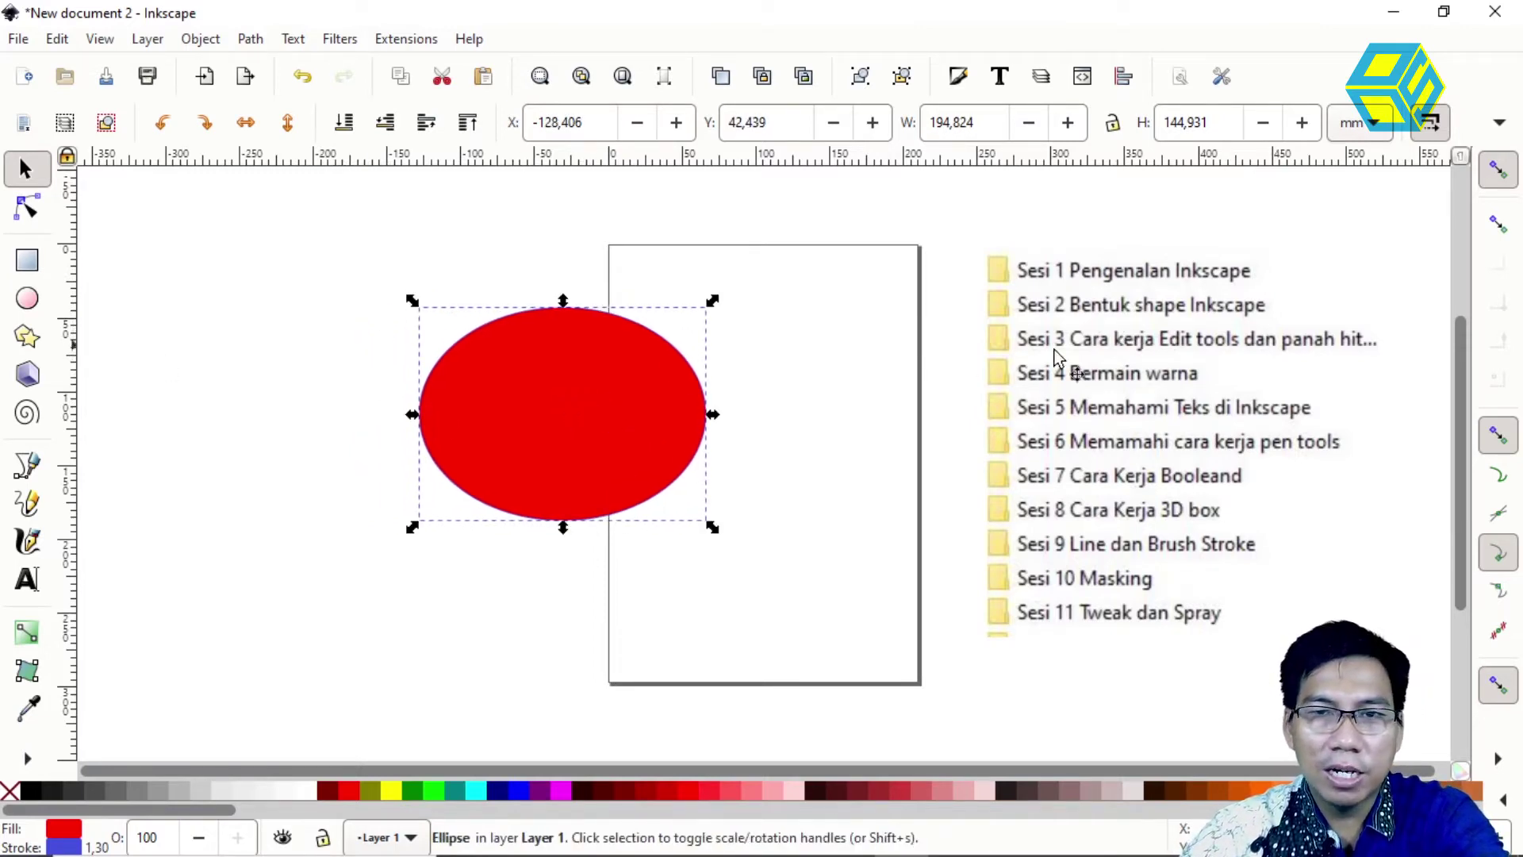
click(326, 328)
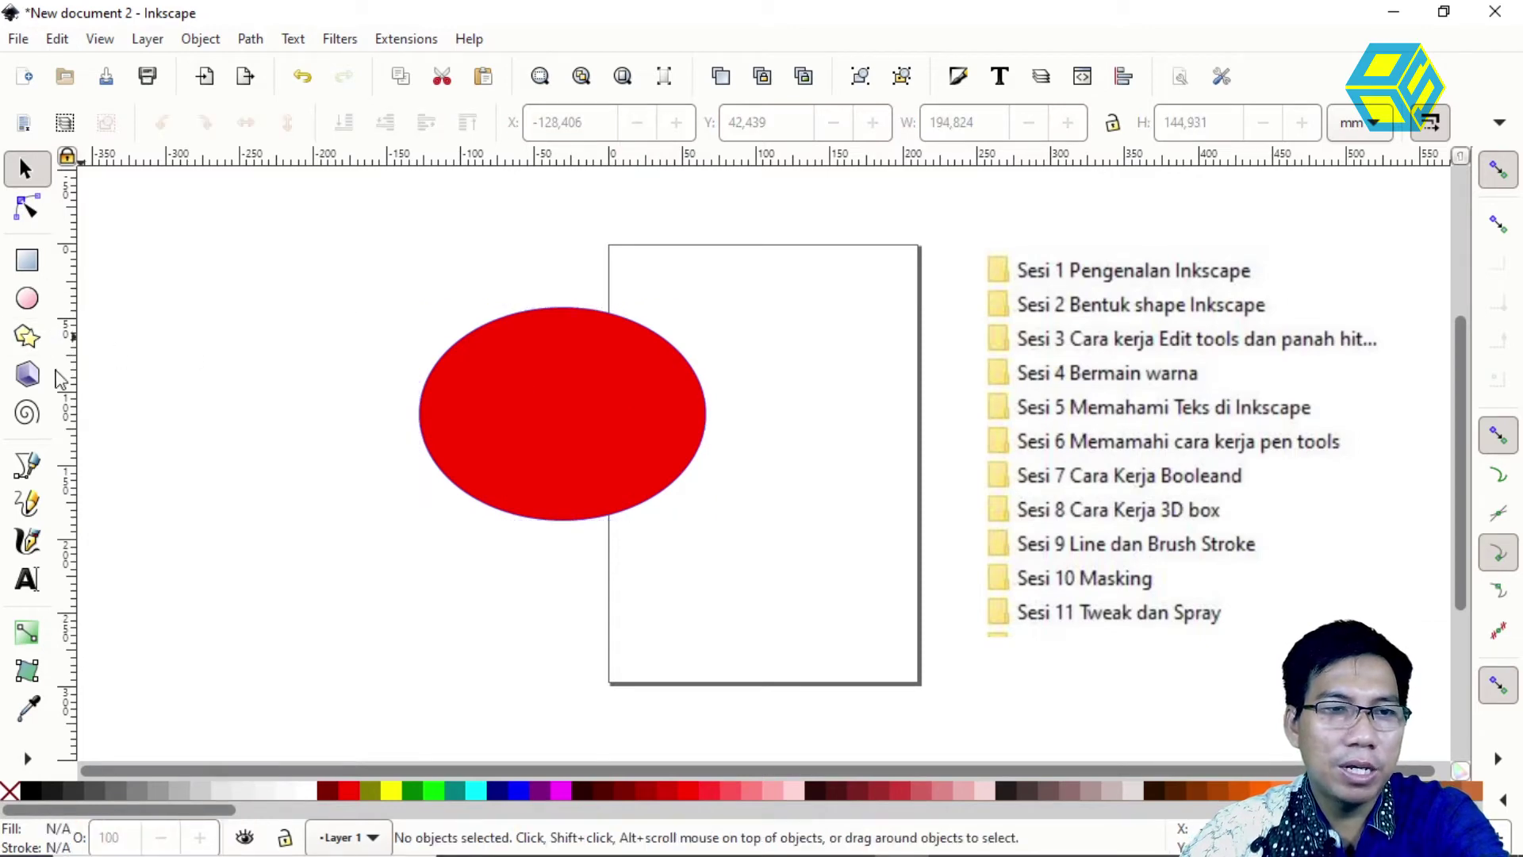
click(26, 335)
- Draw an eight-point red star and twist it into a pinwheel with longer rays, about 208.9 mm
mouse_move(274, 330)
mouse_down()
mouse_move(381, 442)
mouse_move(381, 418)
mouse_up()
click(27, 207)
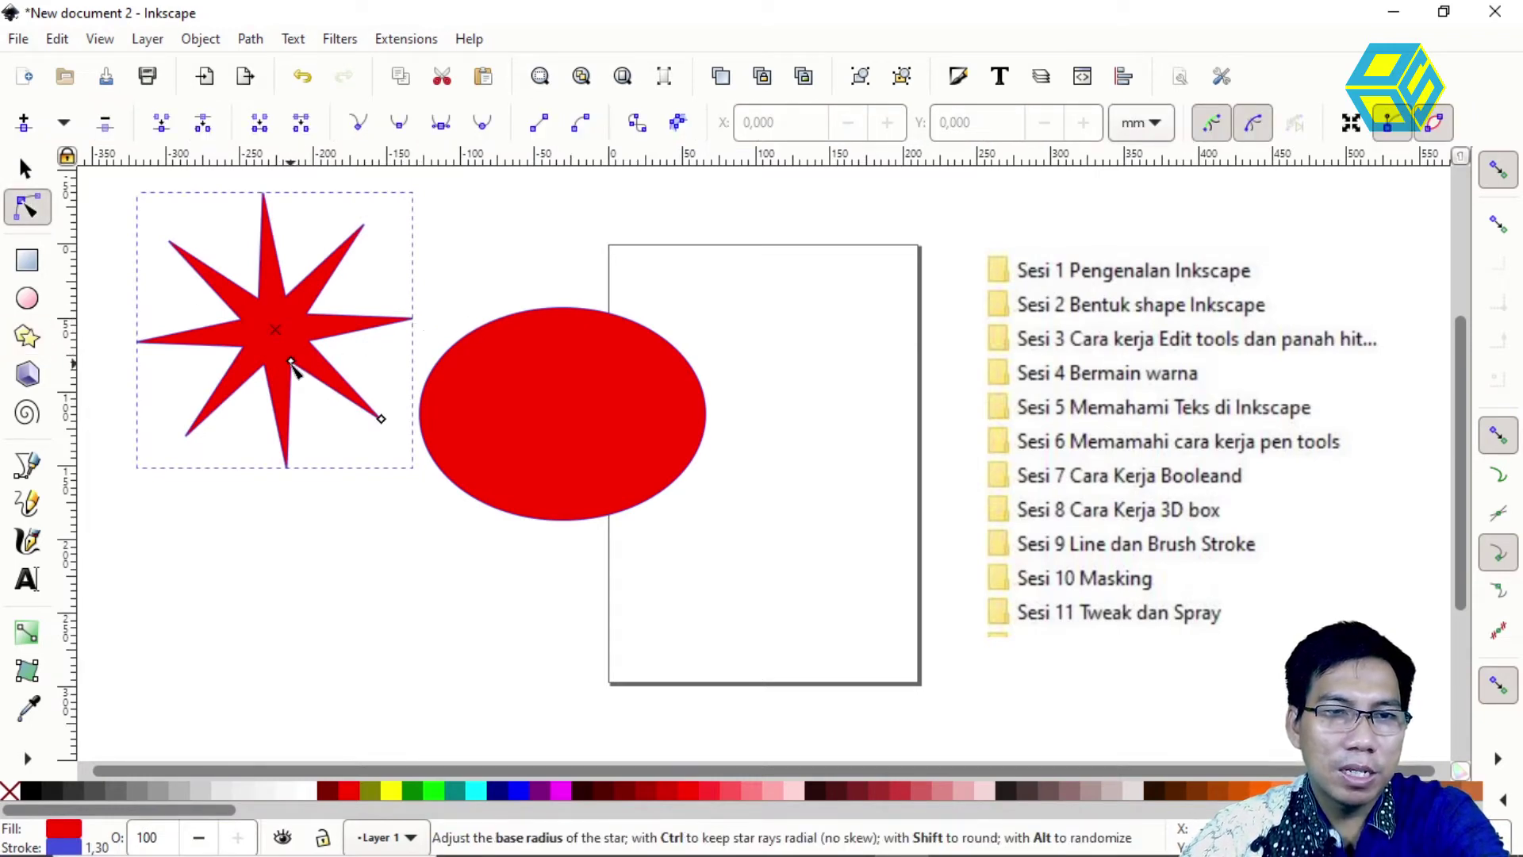
drag(290, 361, 274, 393)
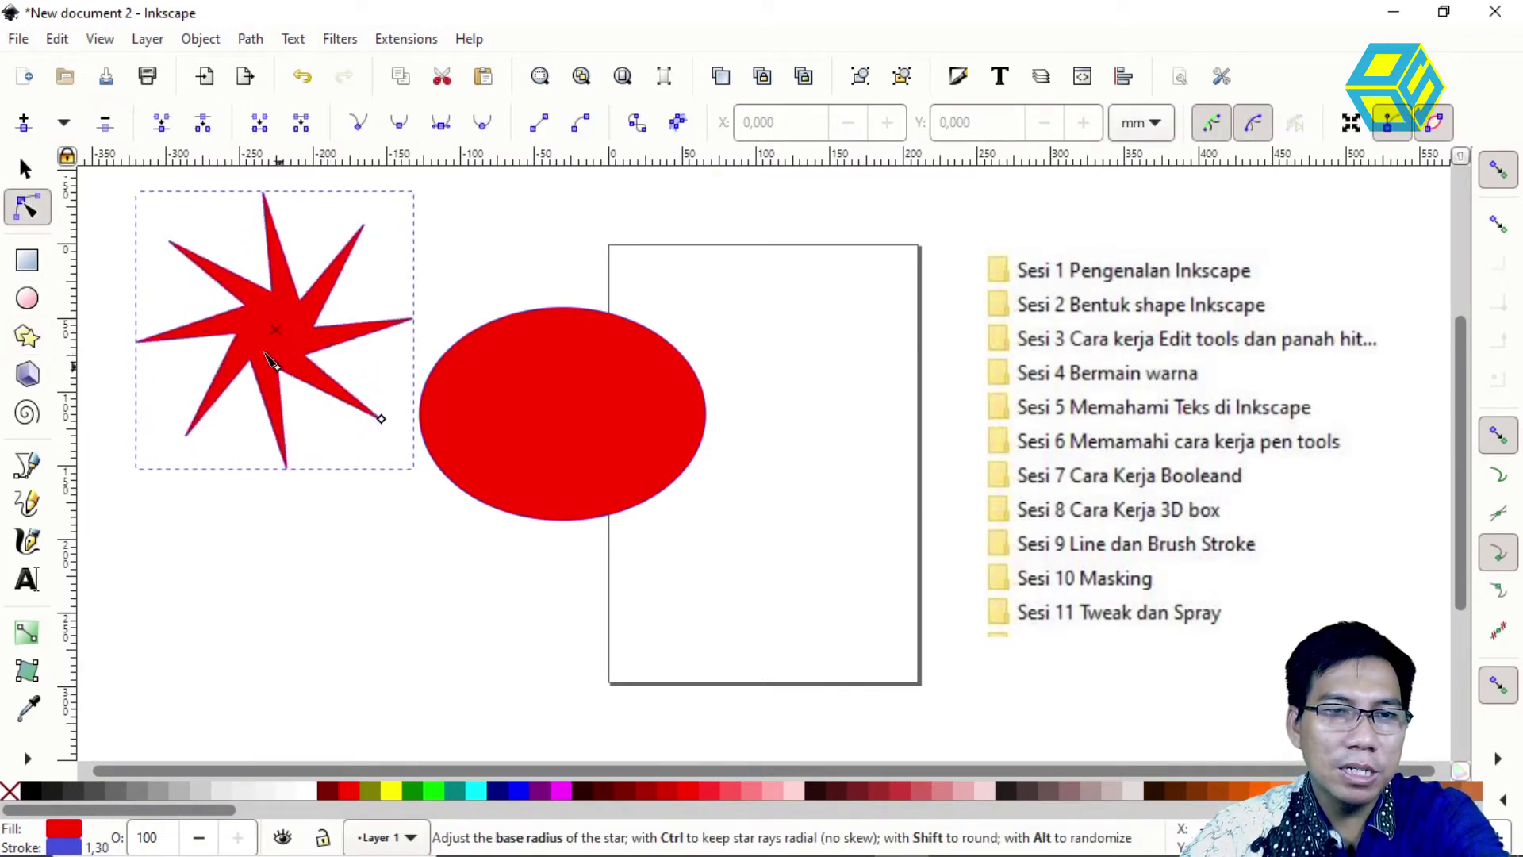
drag(287, 399, 321, 357)
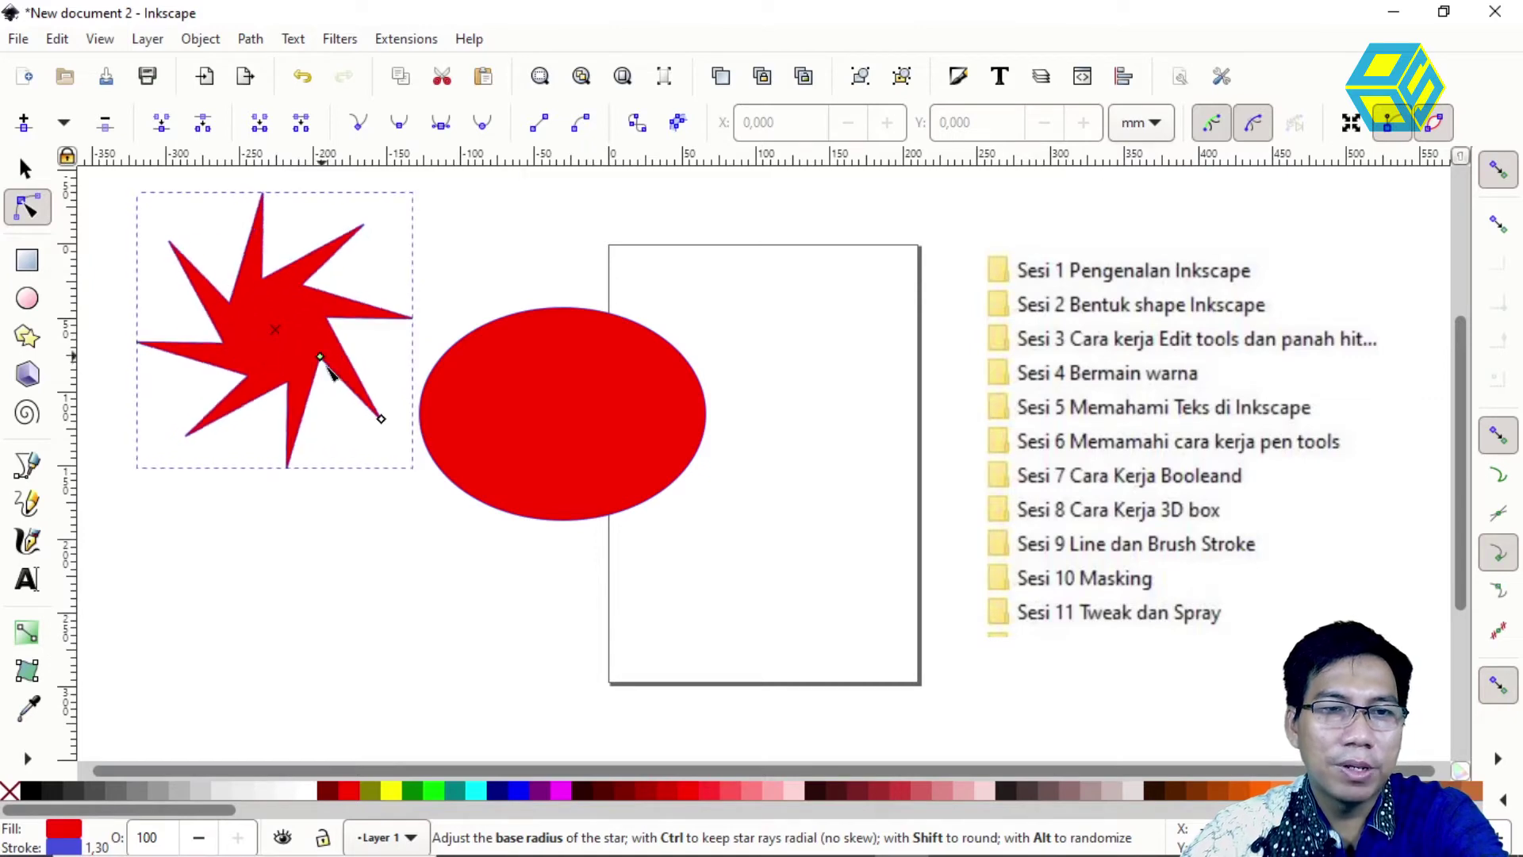
drag(379, 421, 382, 446)
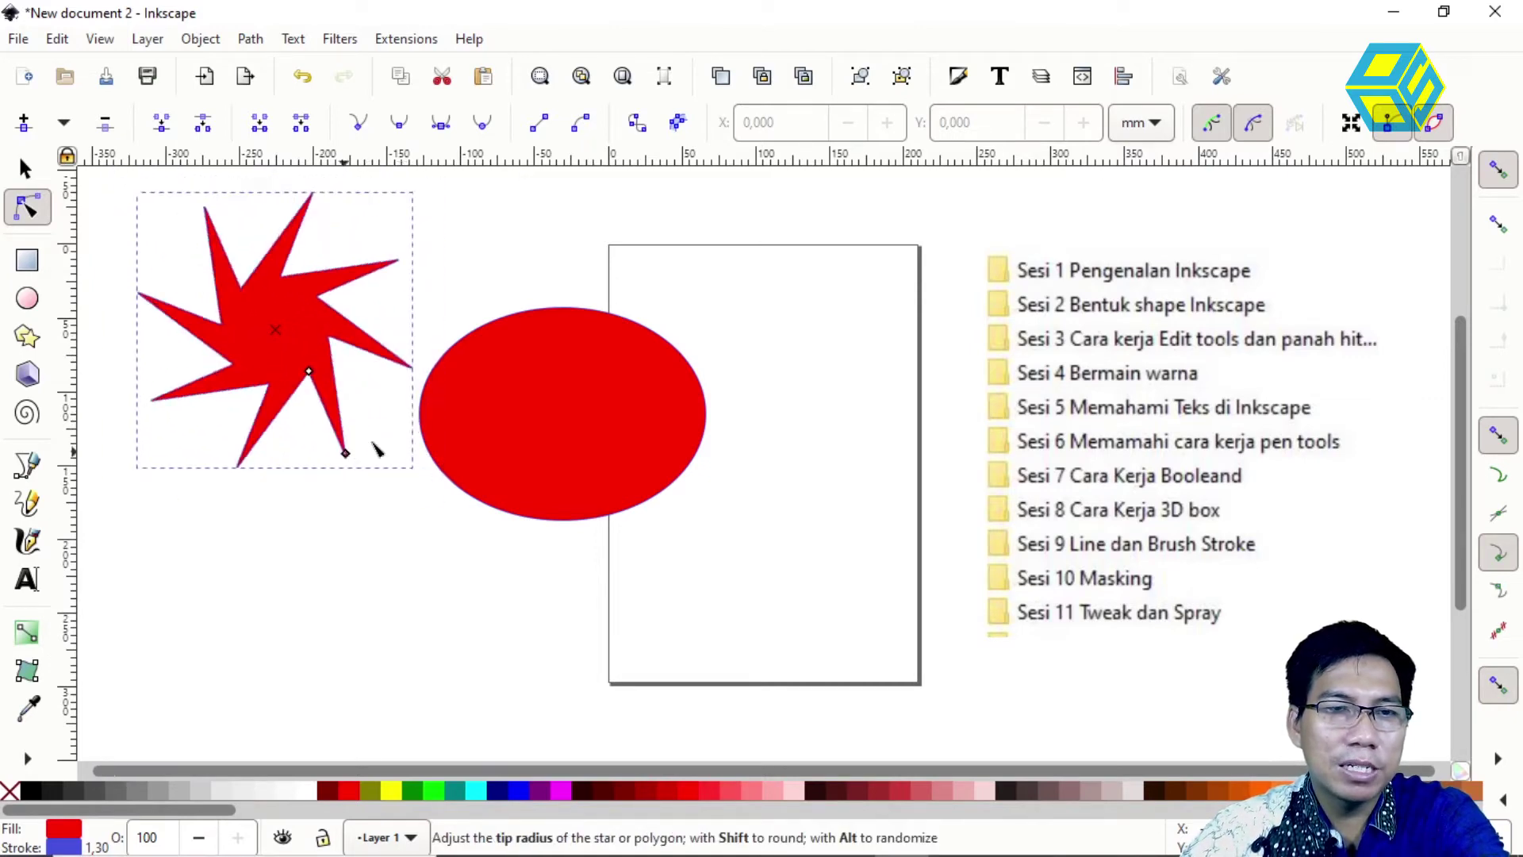
key(s)
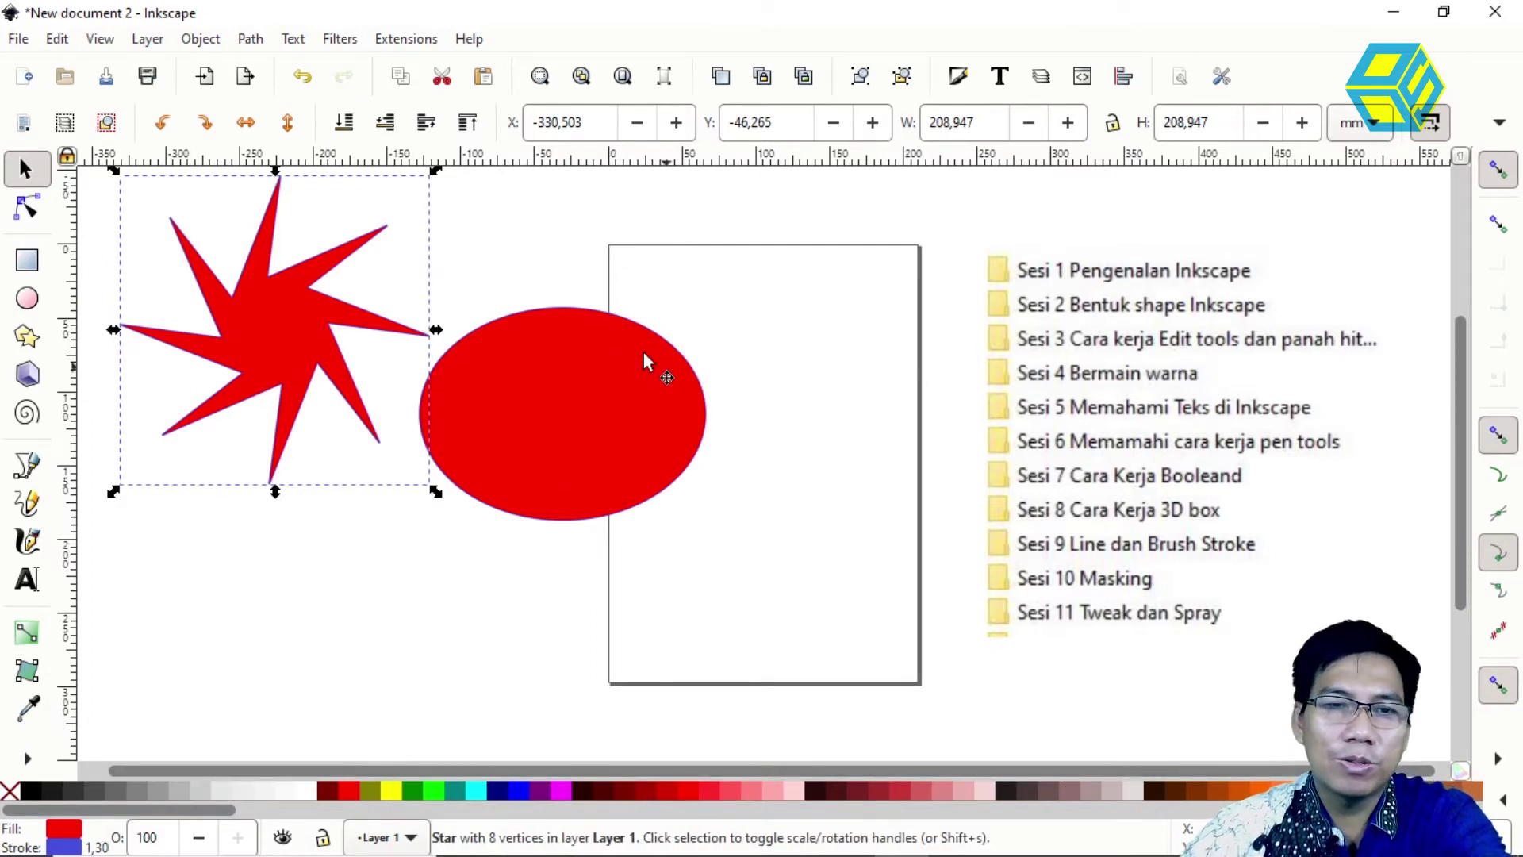
- Open Fill and Stroke for the ellipse and move the folder-list image left onto the page
click(523, 286)
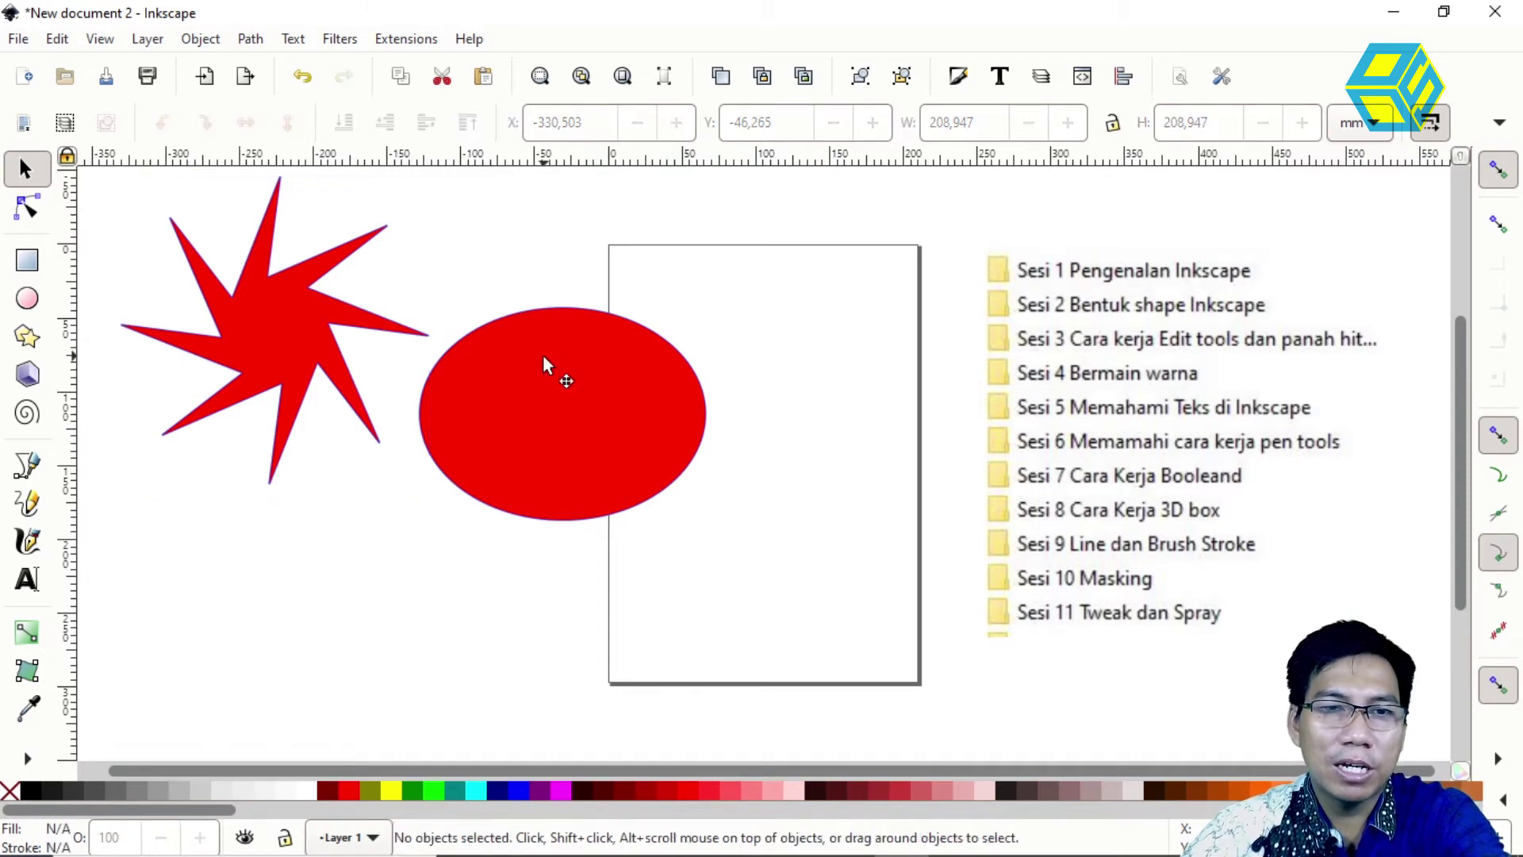
click(543, 355)
right_click(544, 355)
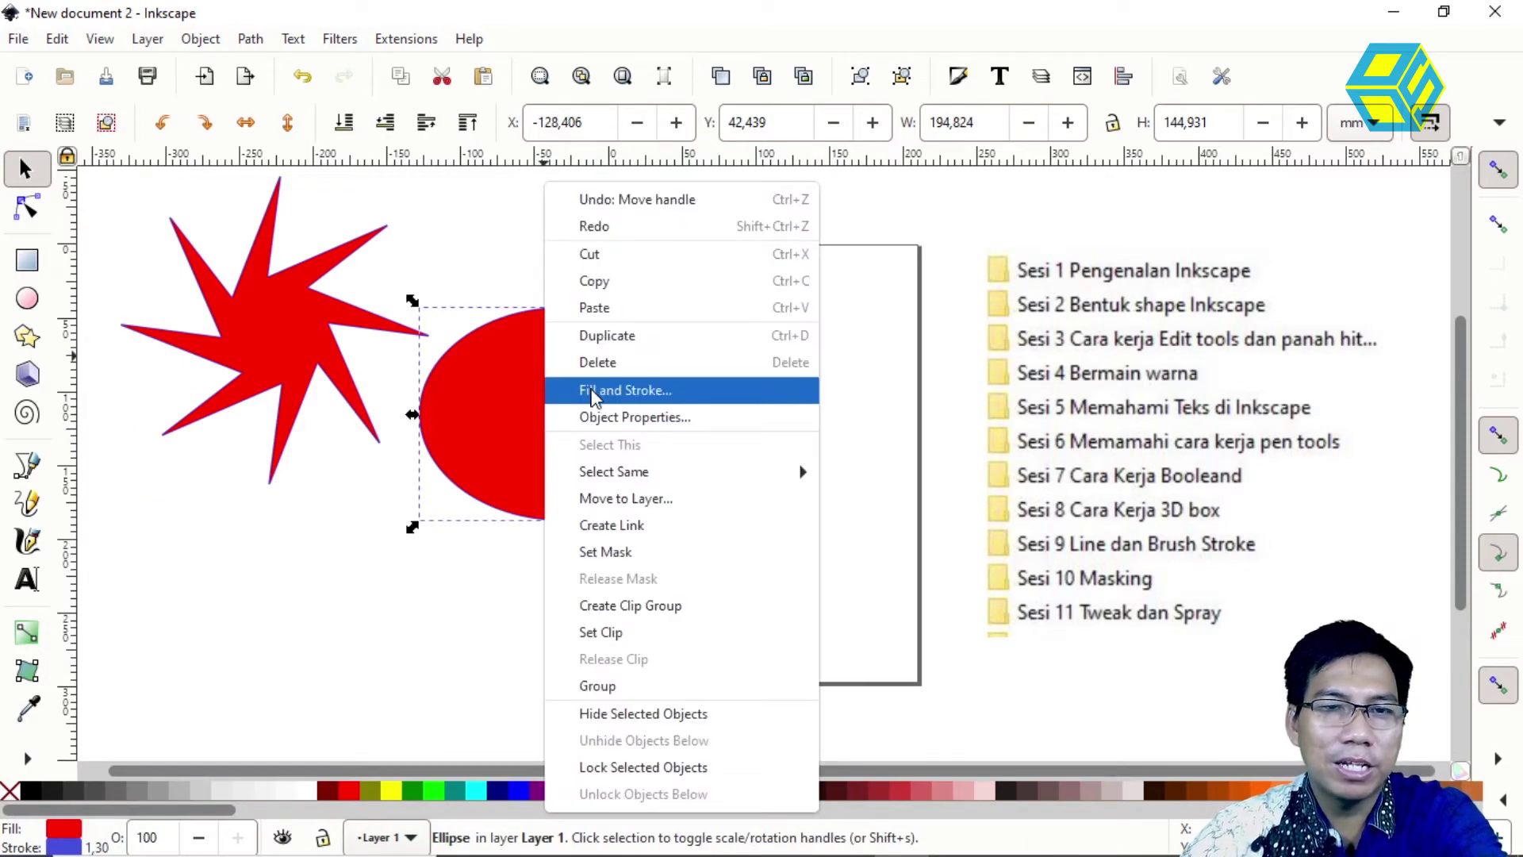
click(591, 393)
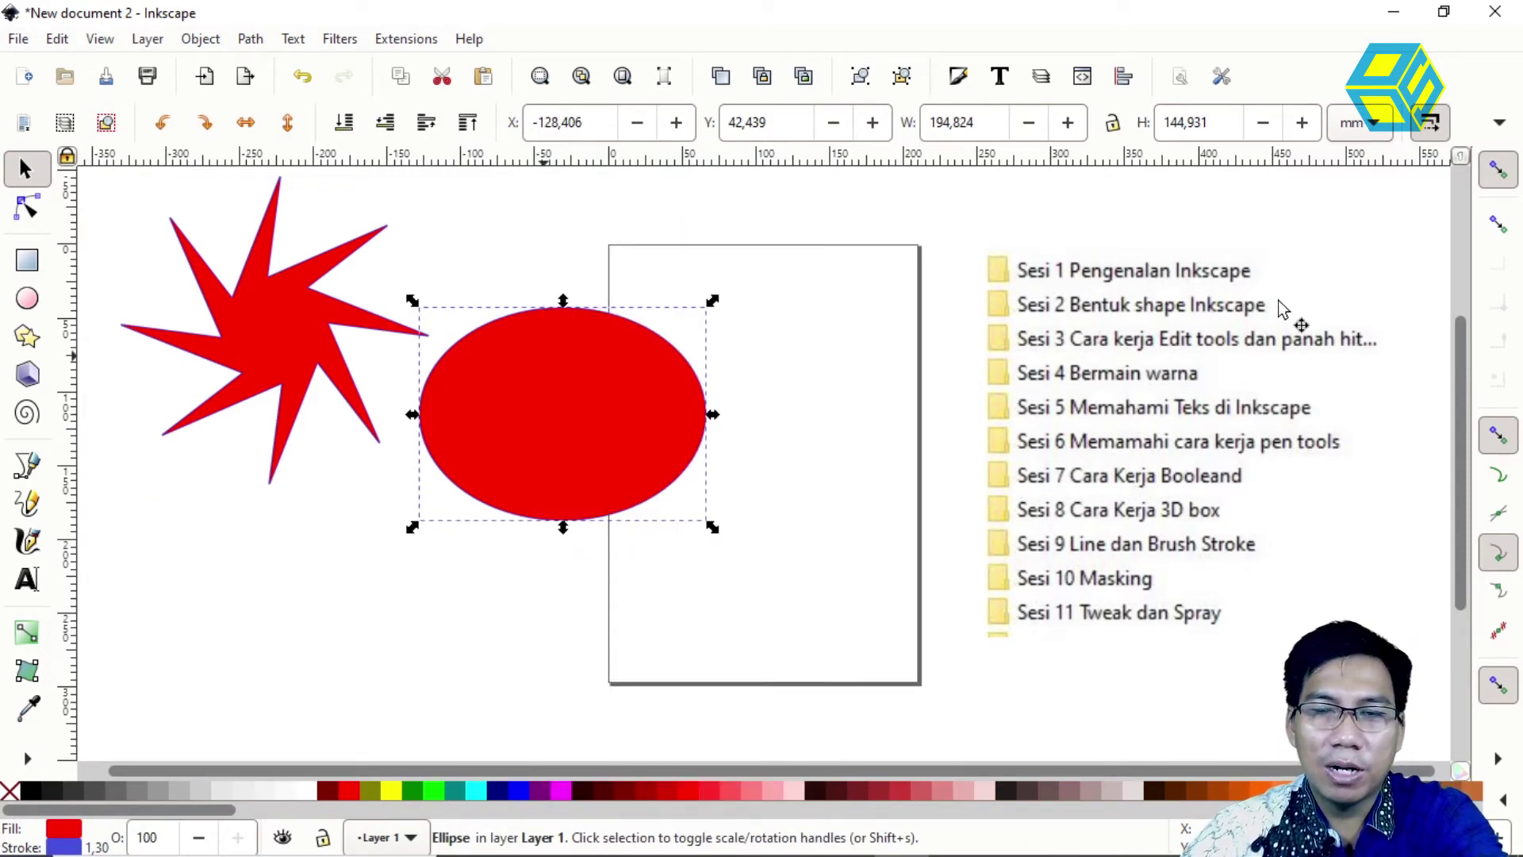
key(ctrl+shift+f)
click(997, 346)
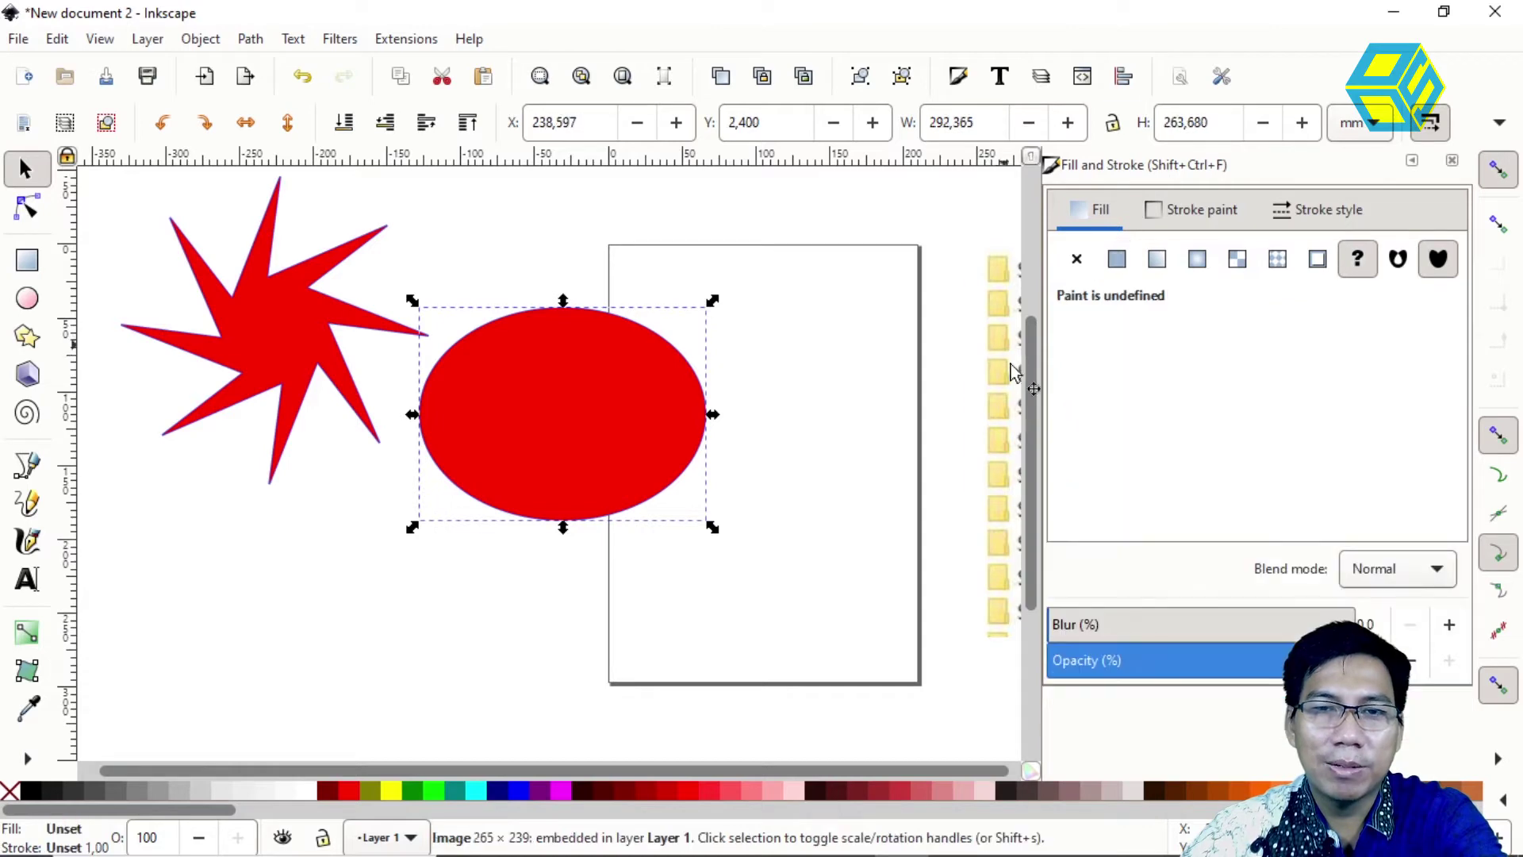
mouse_move(998, 349)
mouse_down()
mouse_move(846, 341)
mouse_move(764, 316)
mouse_up()
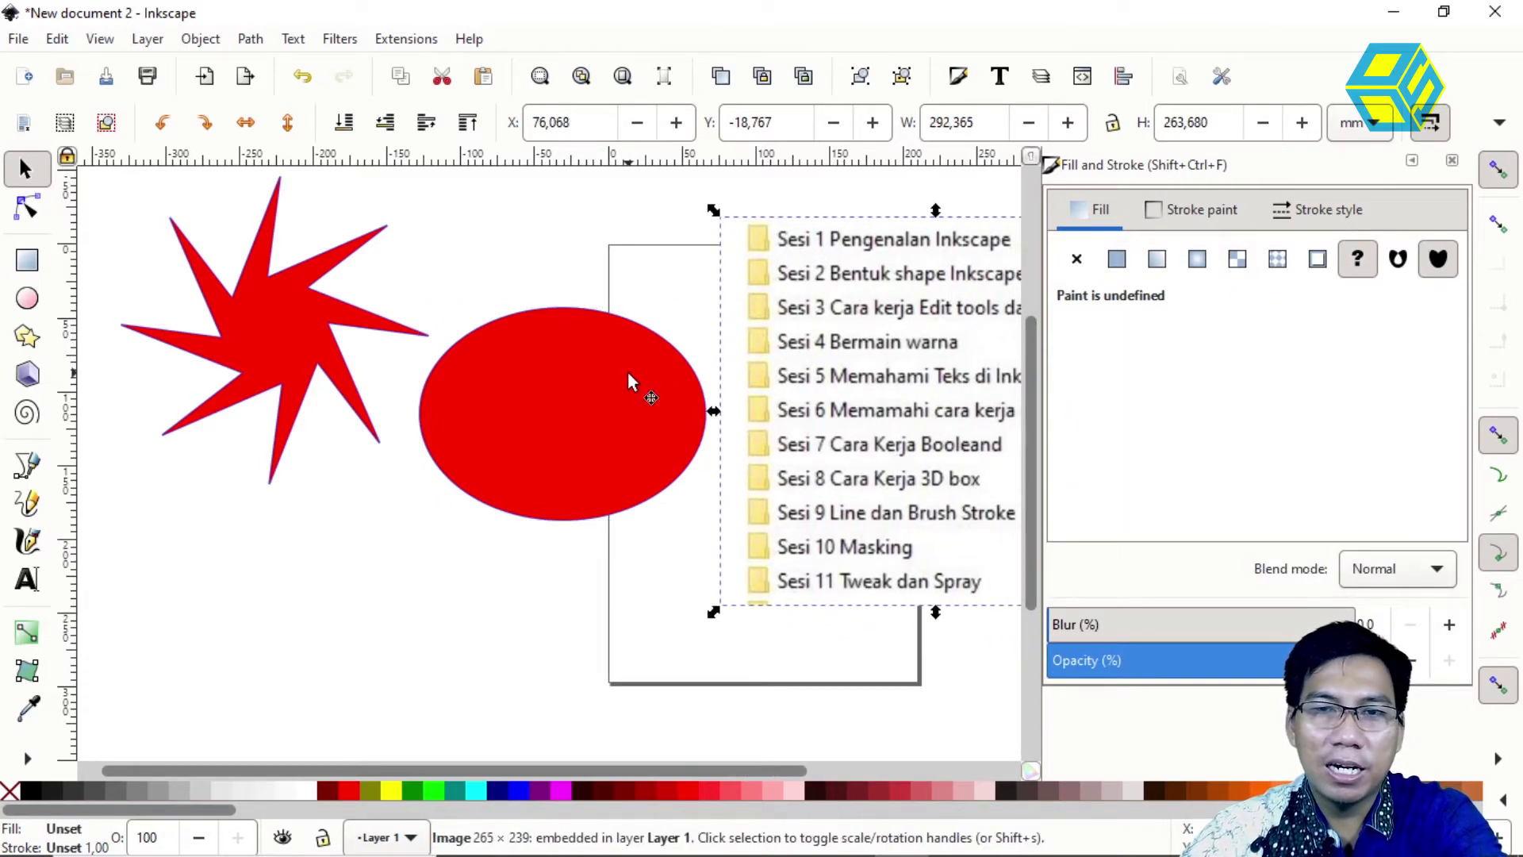
- Try flat, linear and radial gradient fills on the ellipse, ending on linear
click(627, 371)
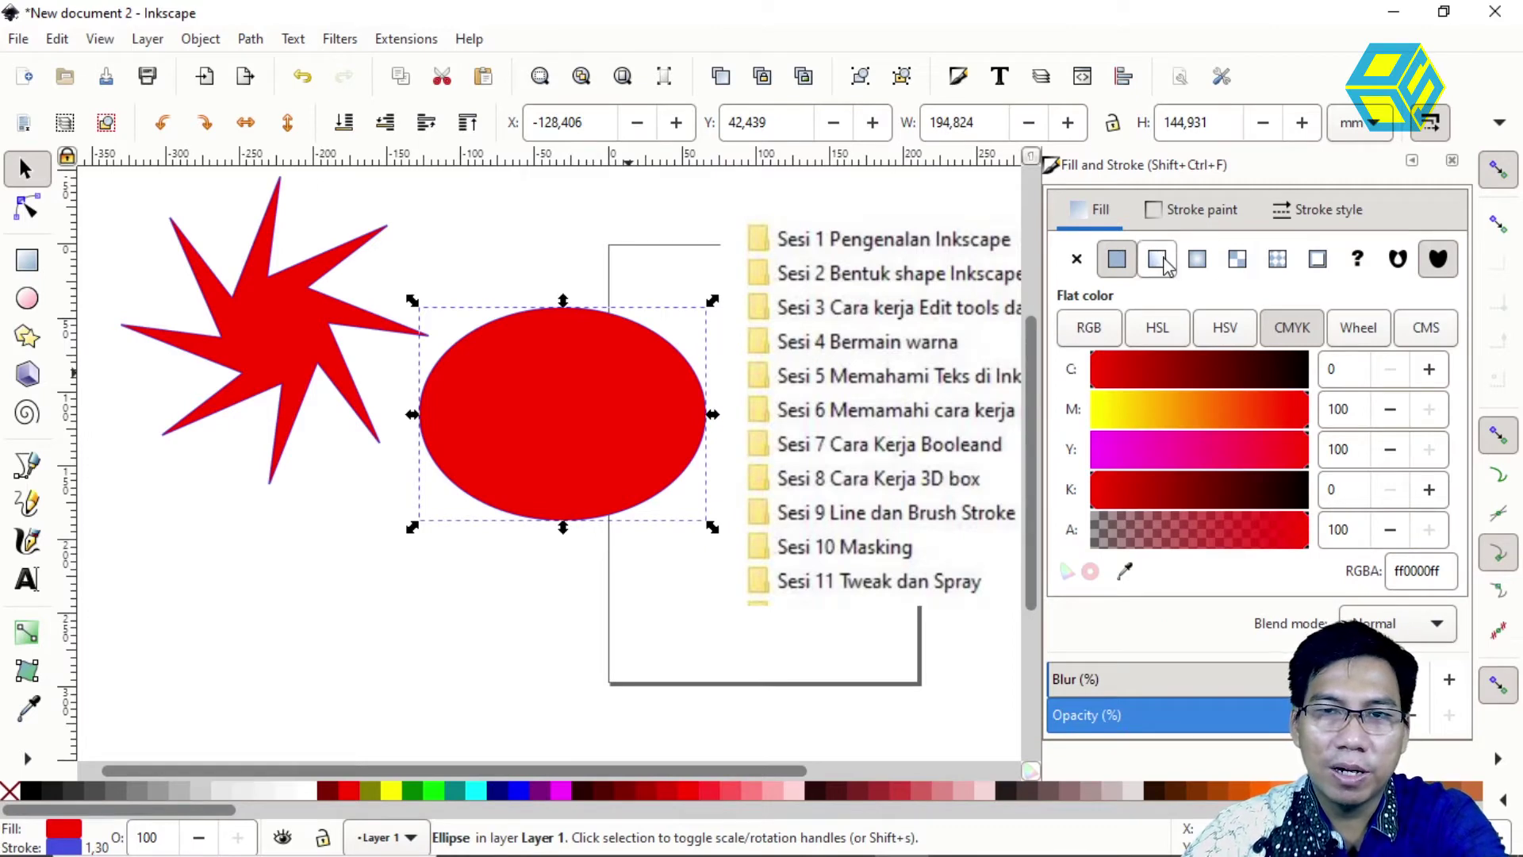
click(1158, 258)
click(1128, 266)
click(1167, 268)
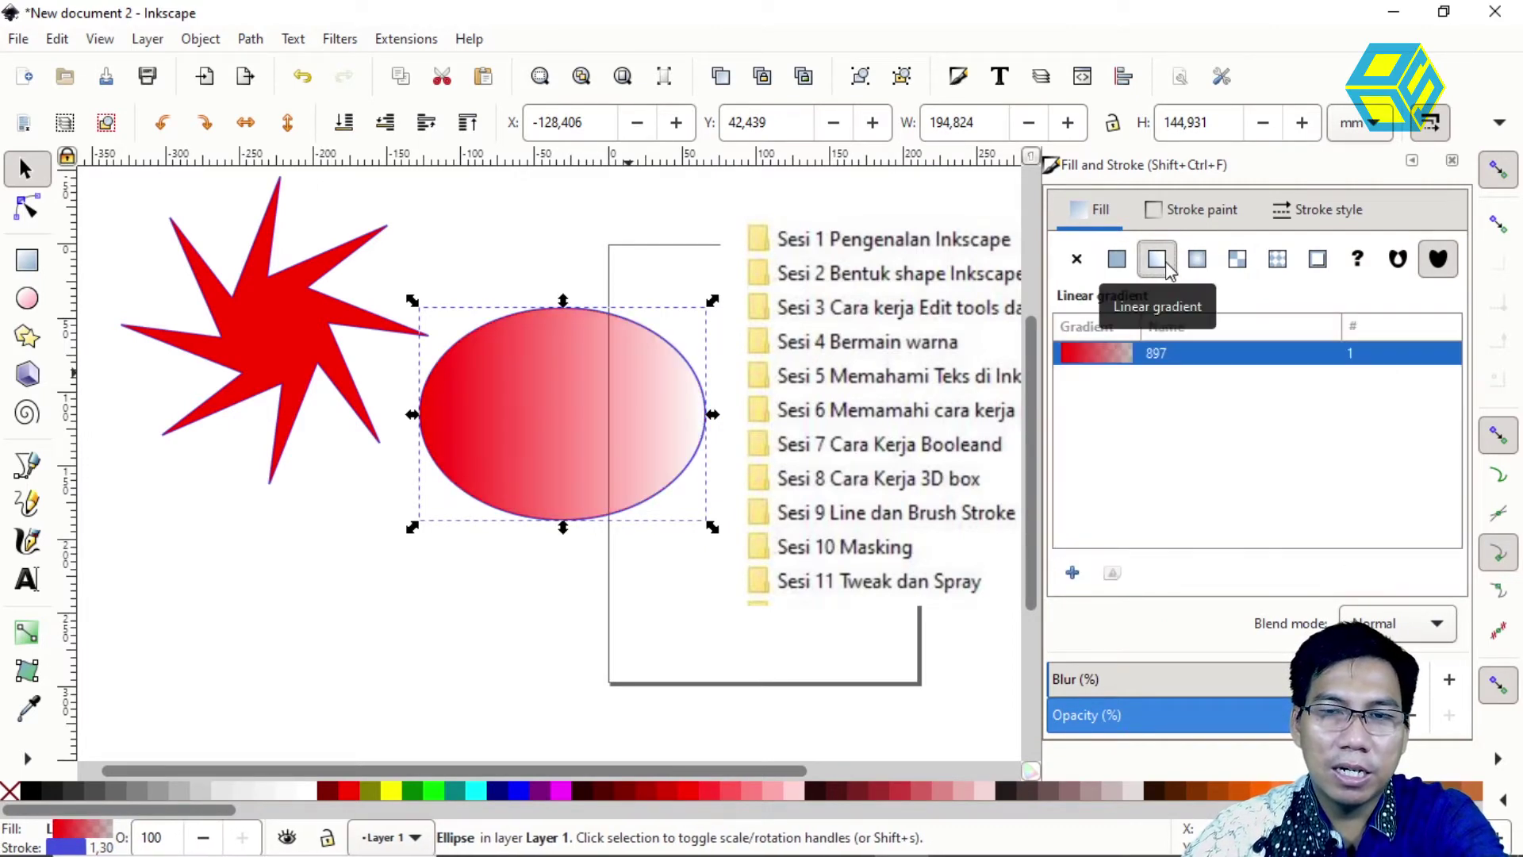
click(1117, 259)
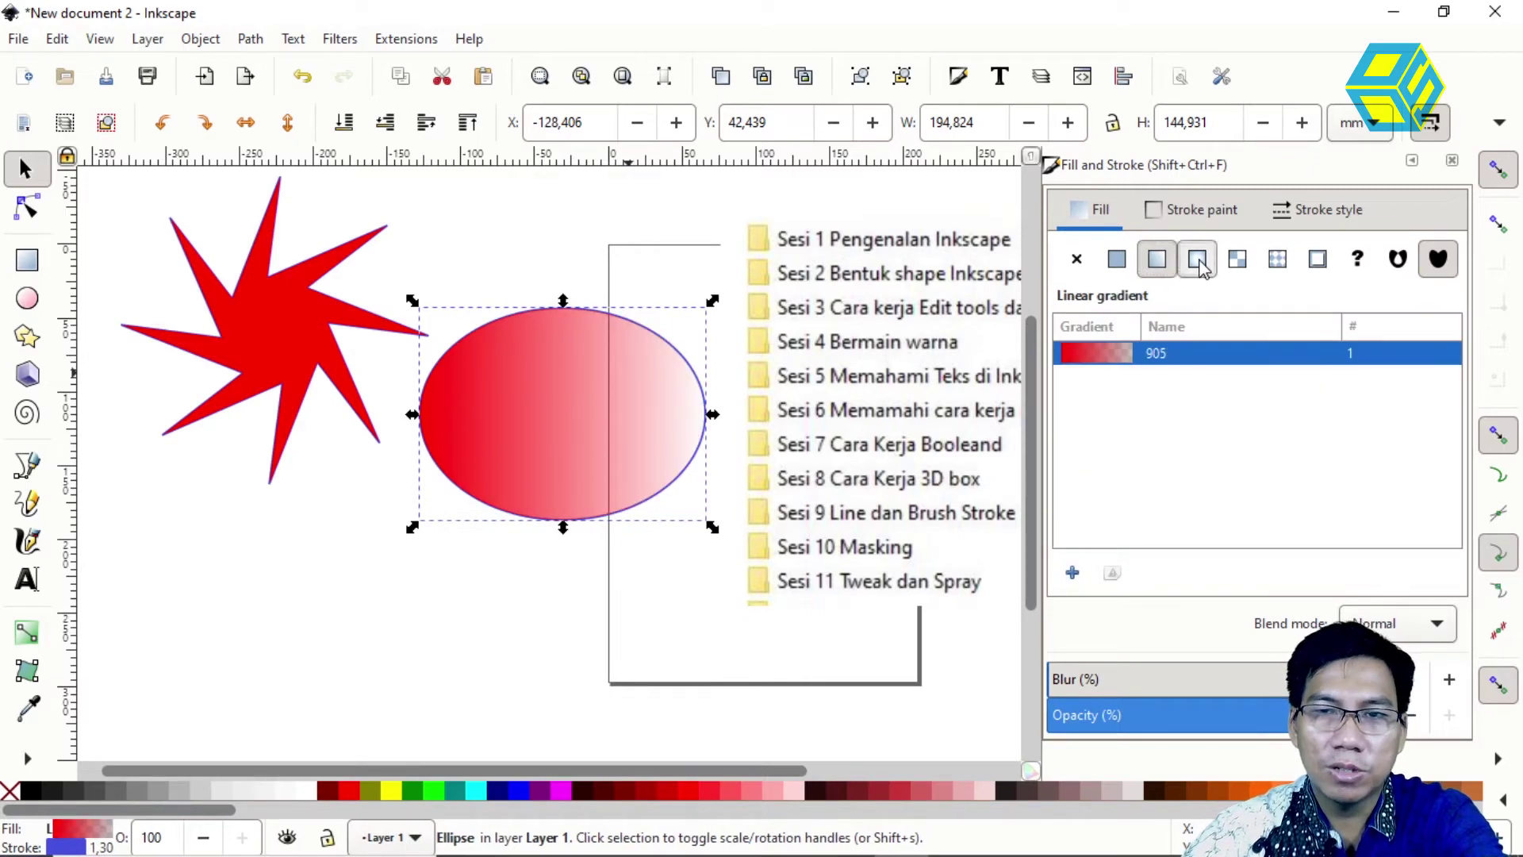
click(1198, 260)
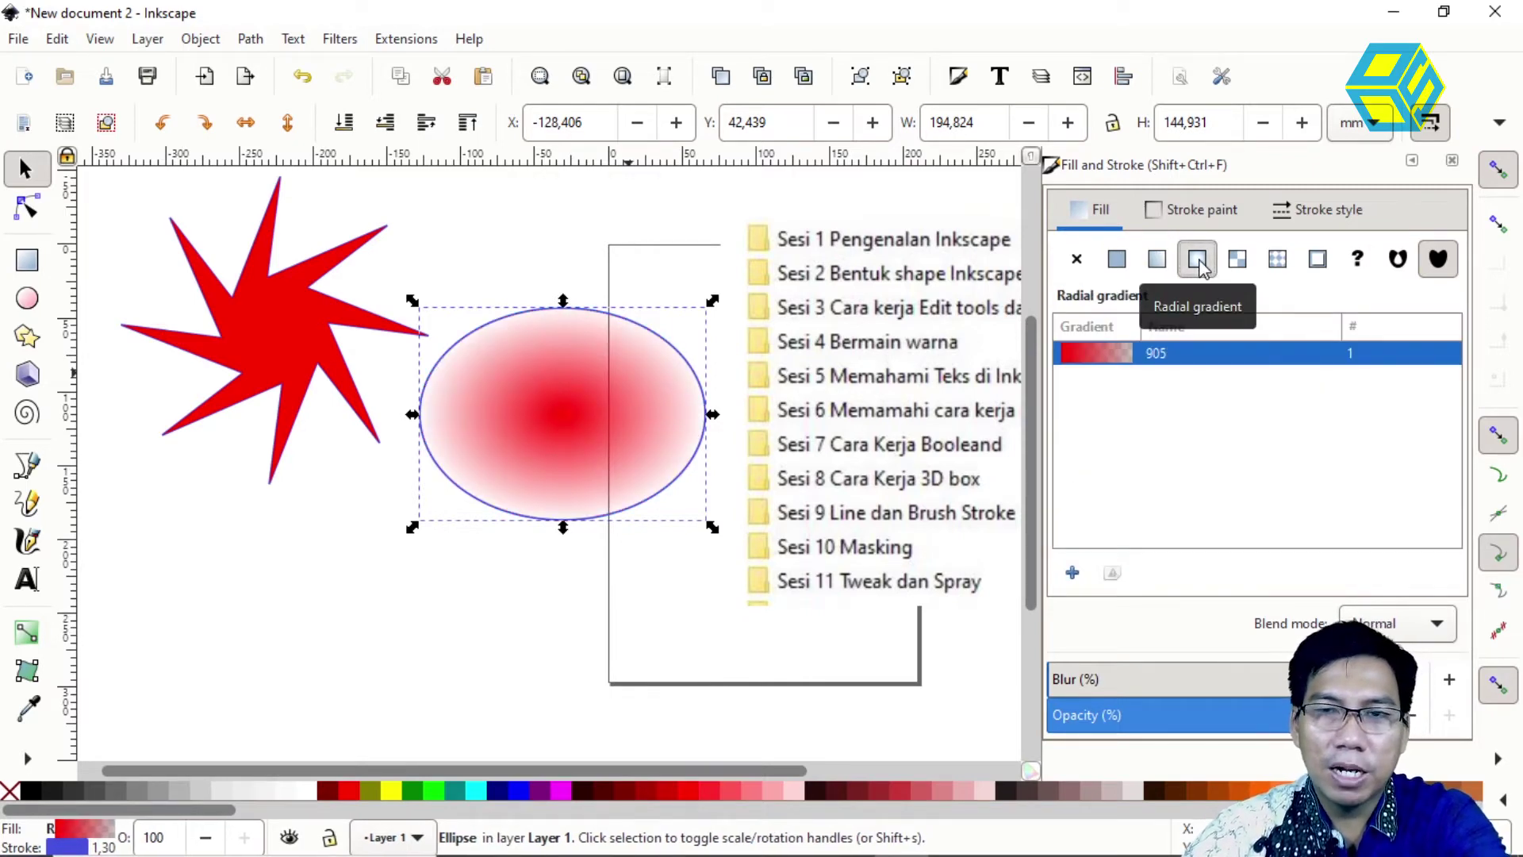
click(1157, 259)
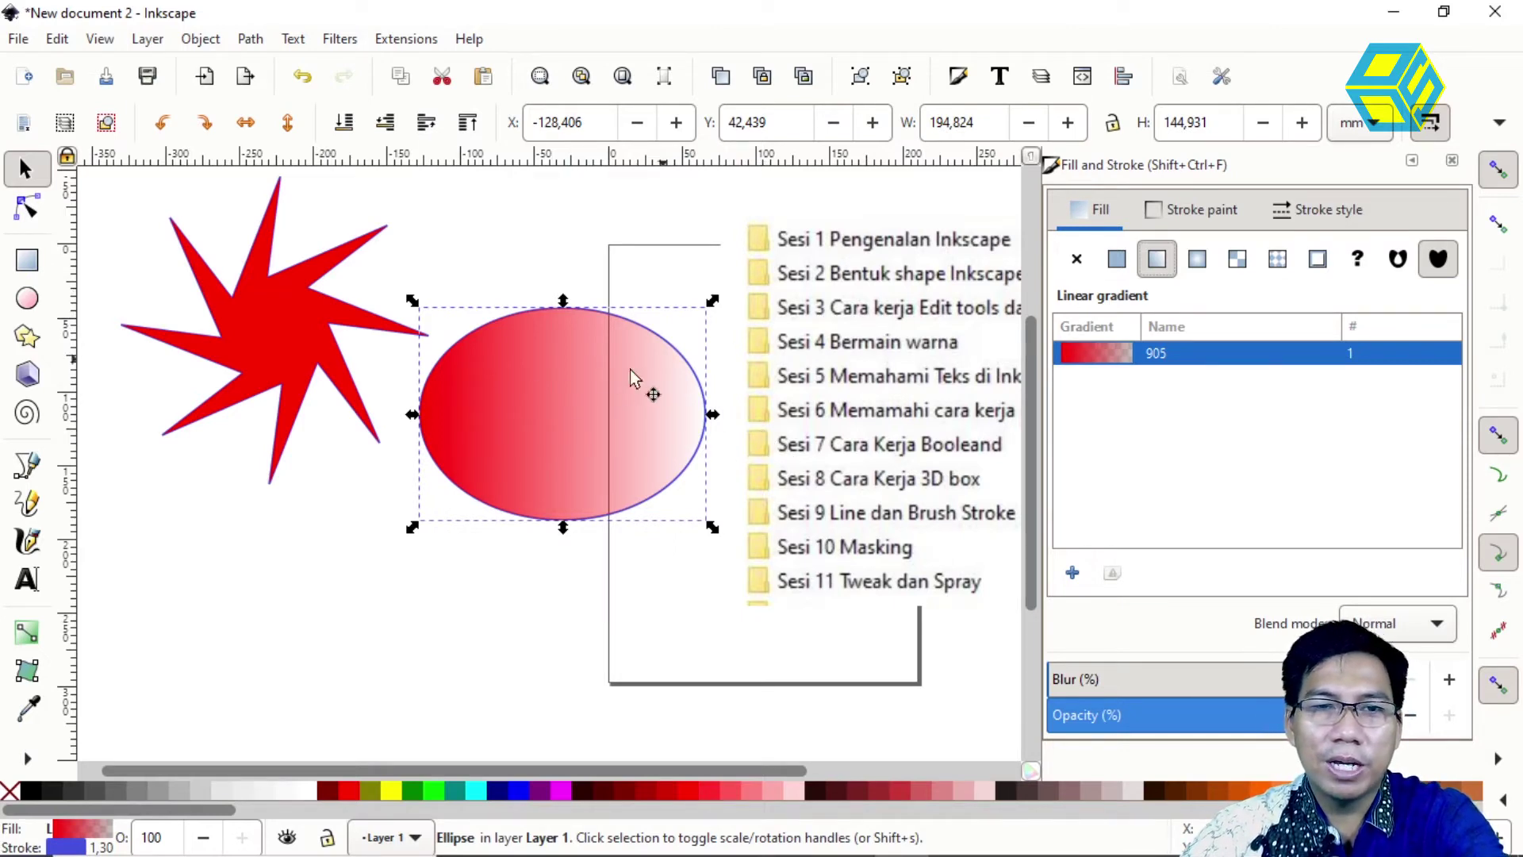
- Delete the gradient ellipse and move the folder-list image down and left
drag(555, 365, 492, 331)
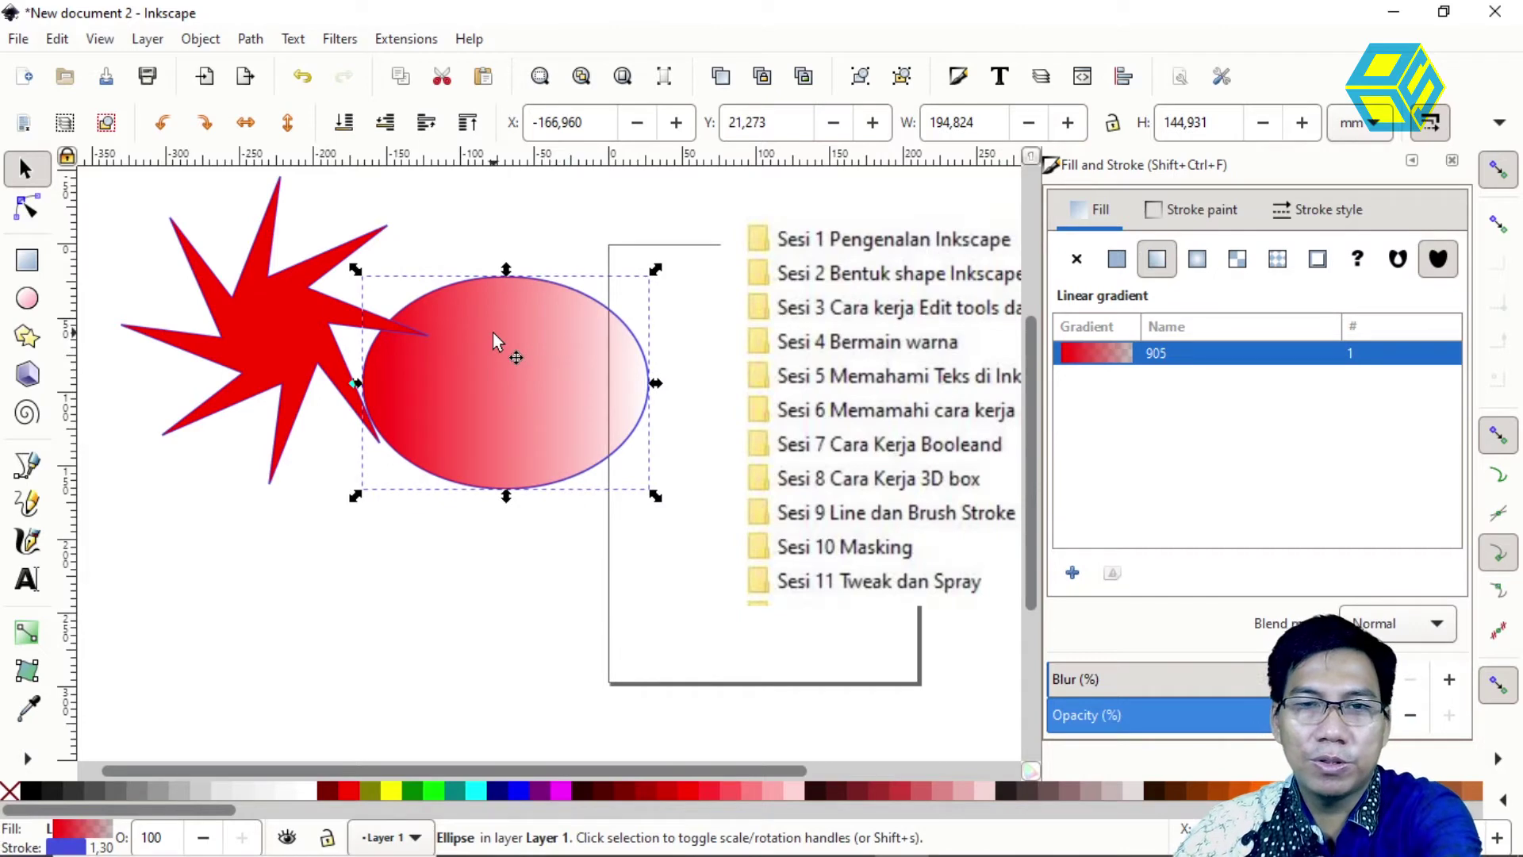
key(Delete)
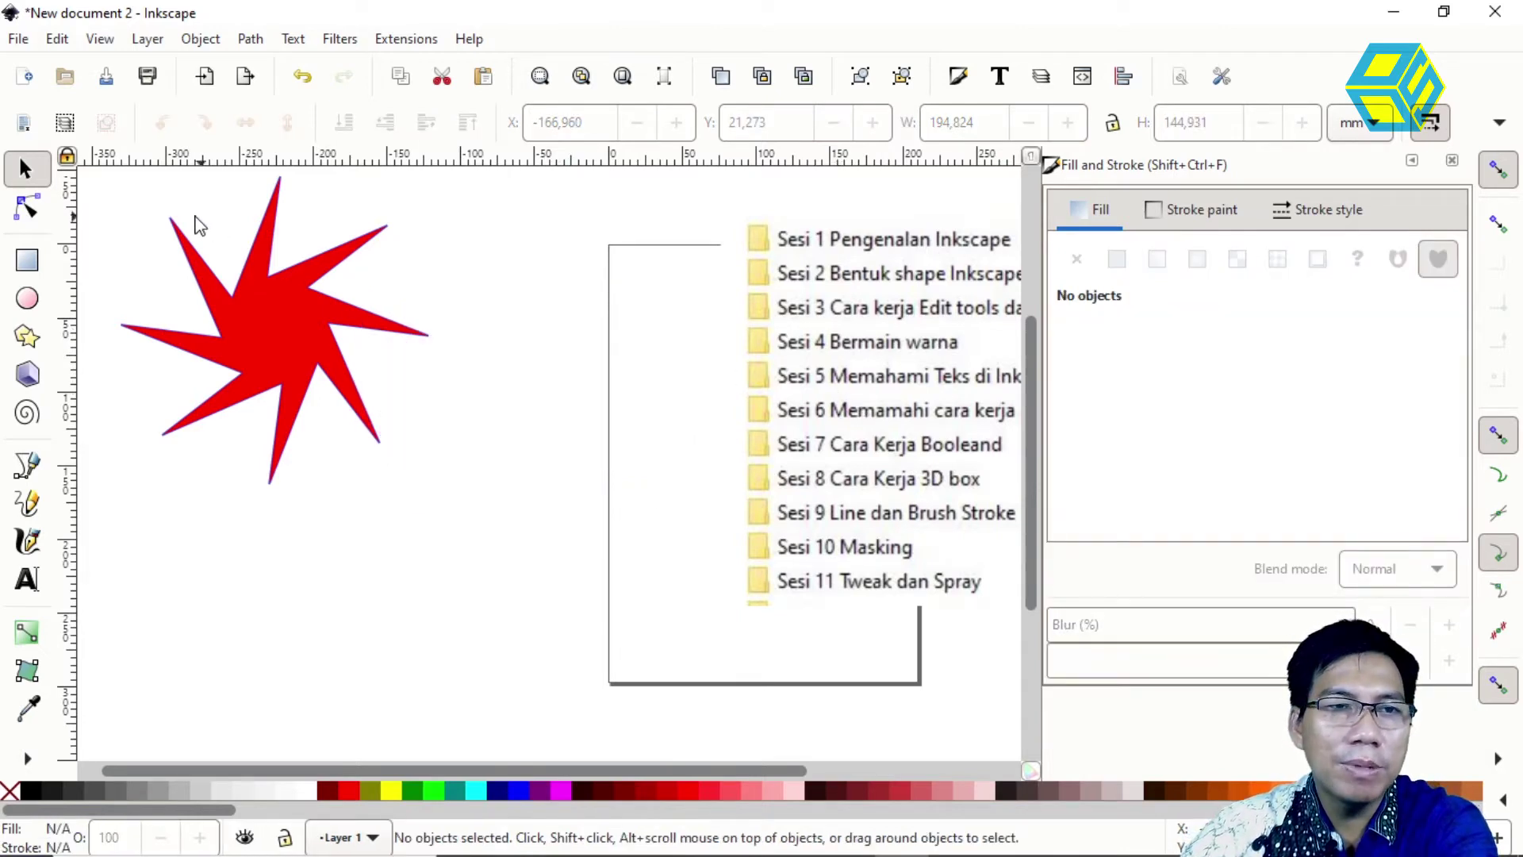
mouse_move(818, 397)
mouse_down()
mouse_move(655, 499)
mouse_move(661, 484)
mouse_up()
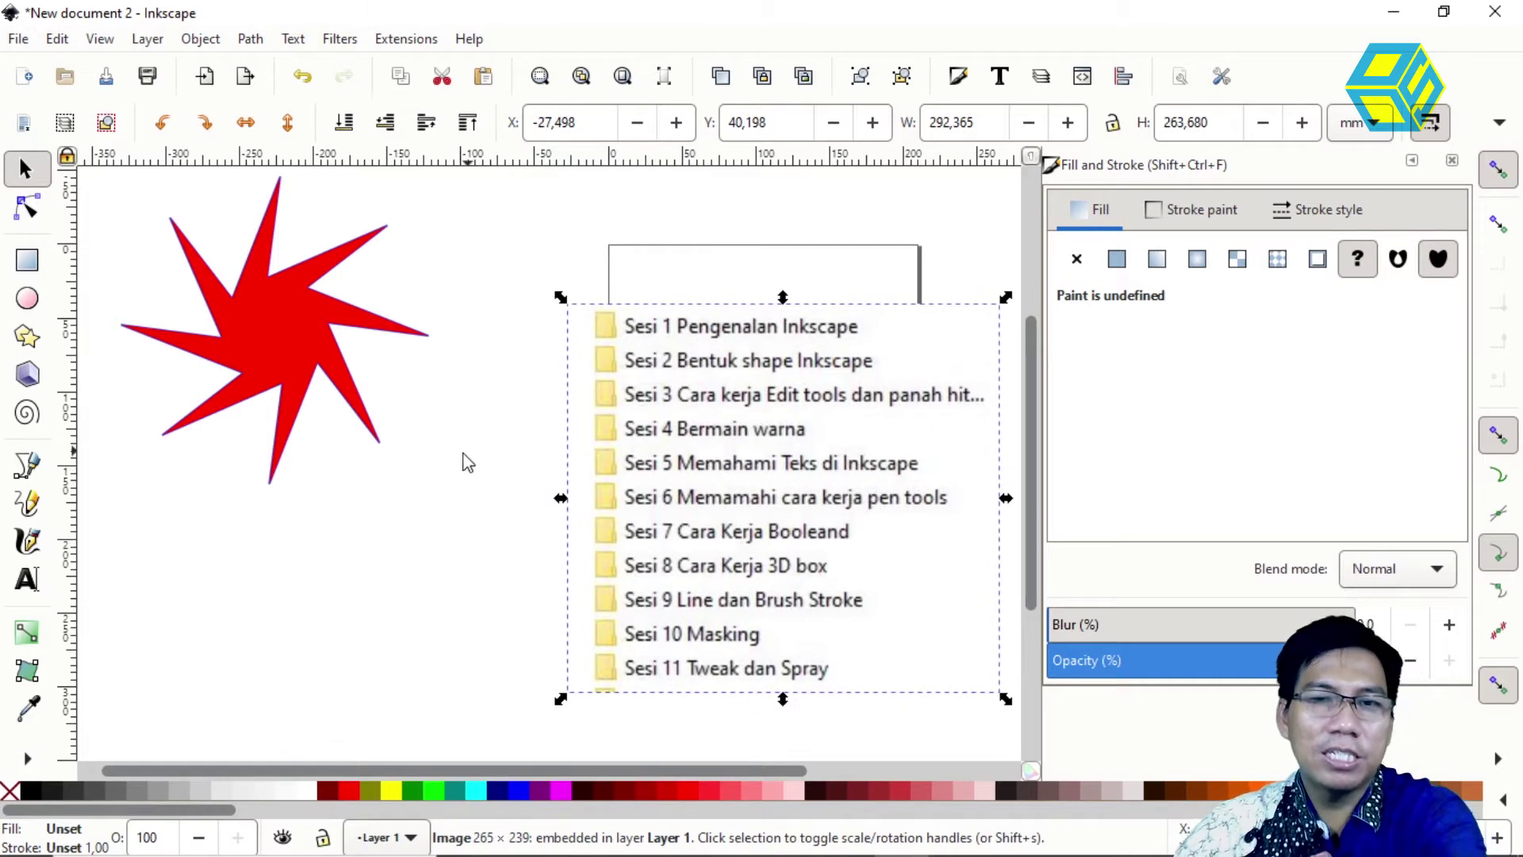
click(27, 580)
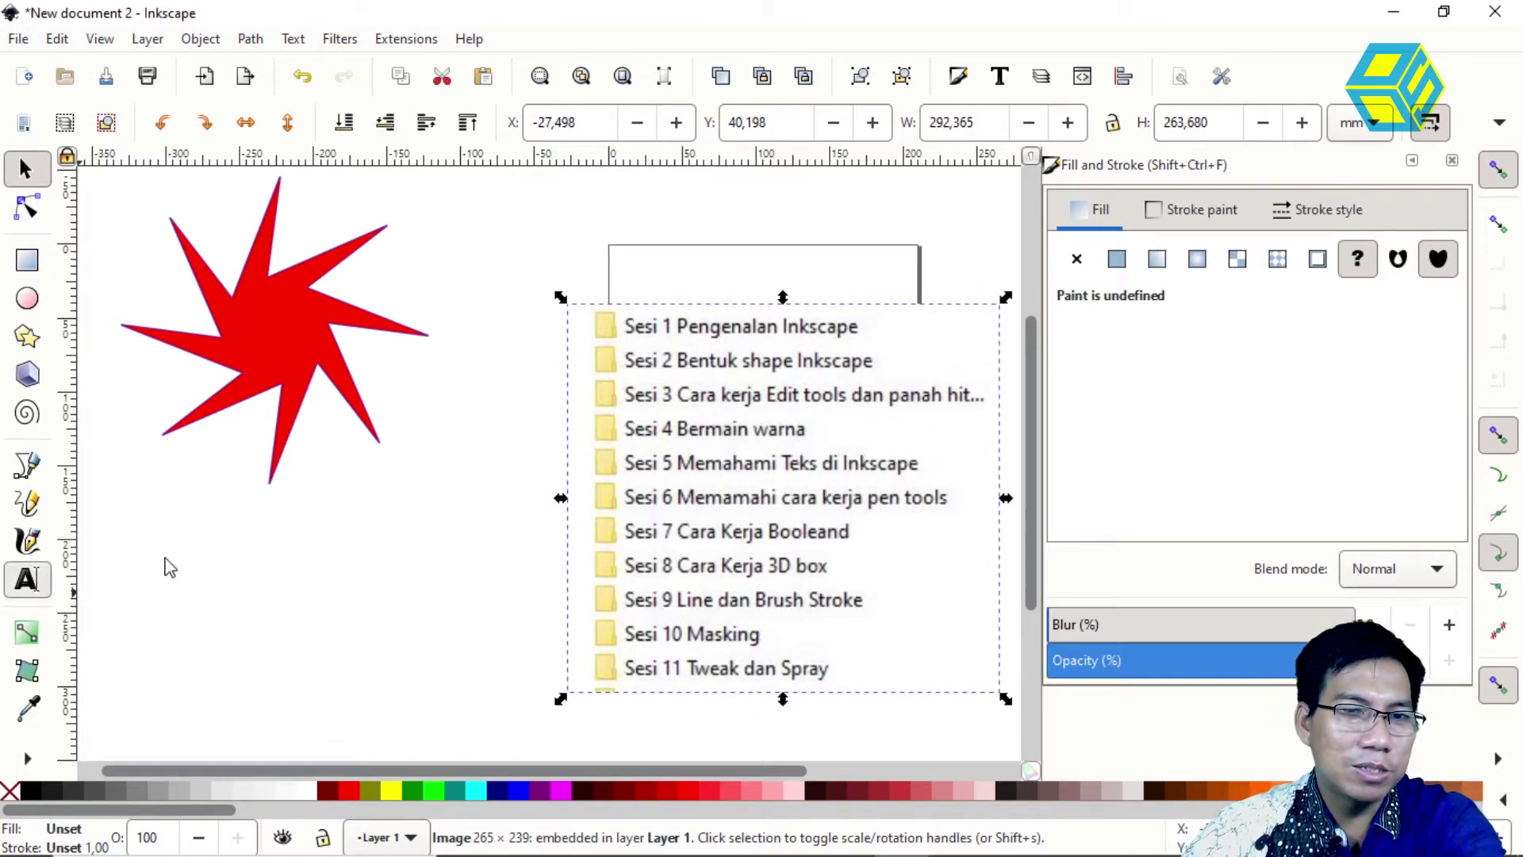
- Add the 30 pt text label 'Seswrd' below the star and select it
click(197, 512)
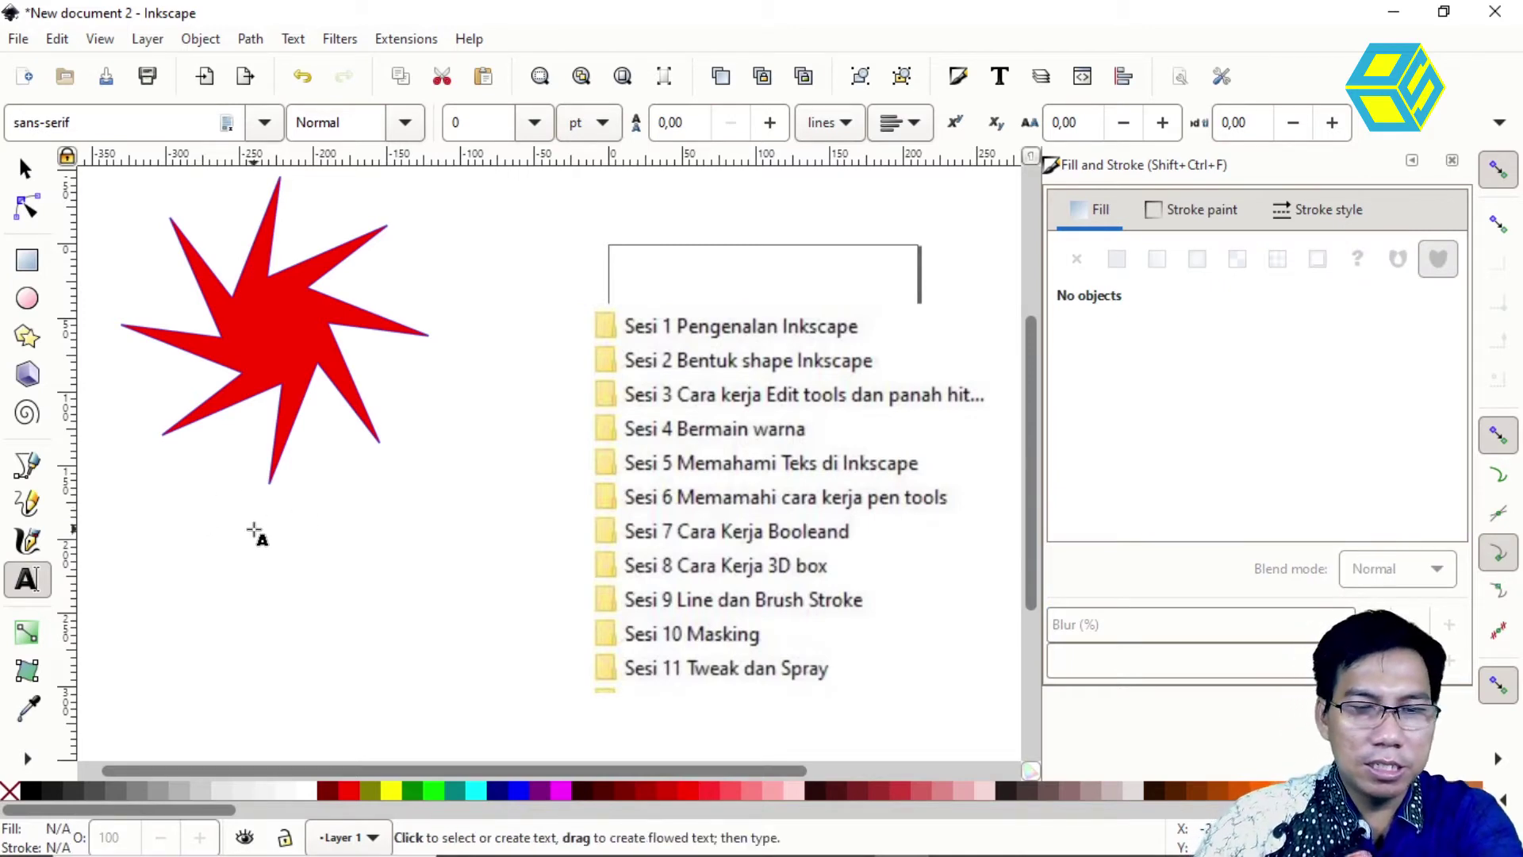
text(Sesw)
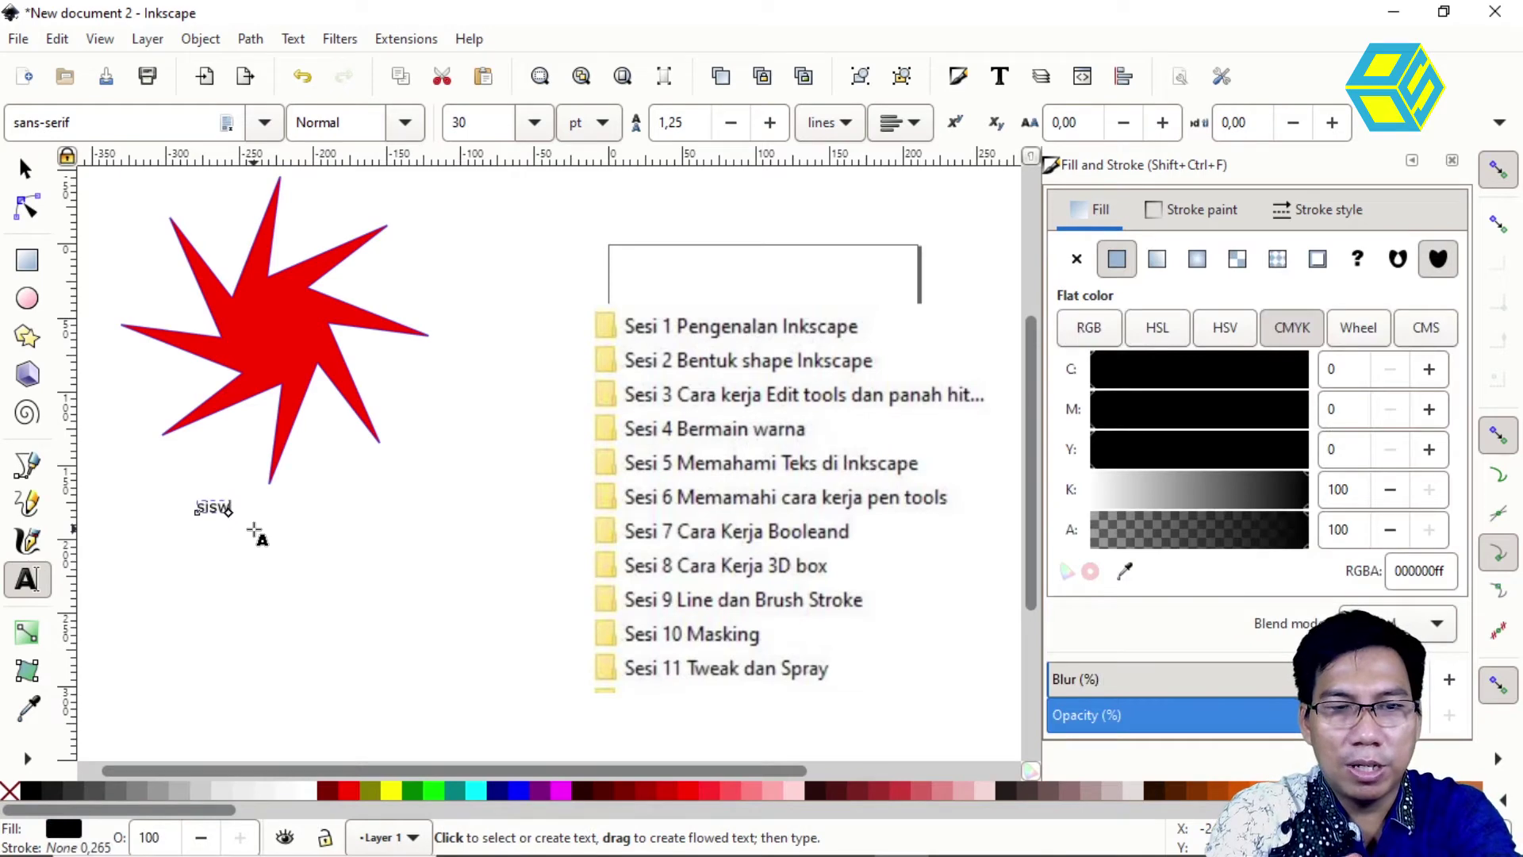
text(rd)
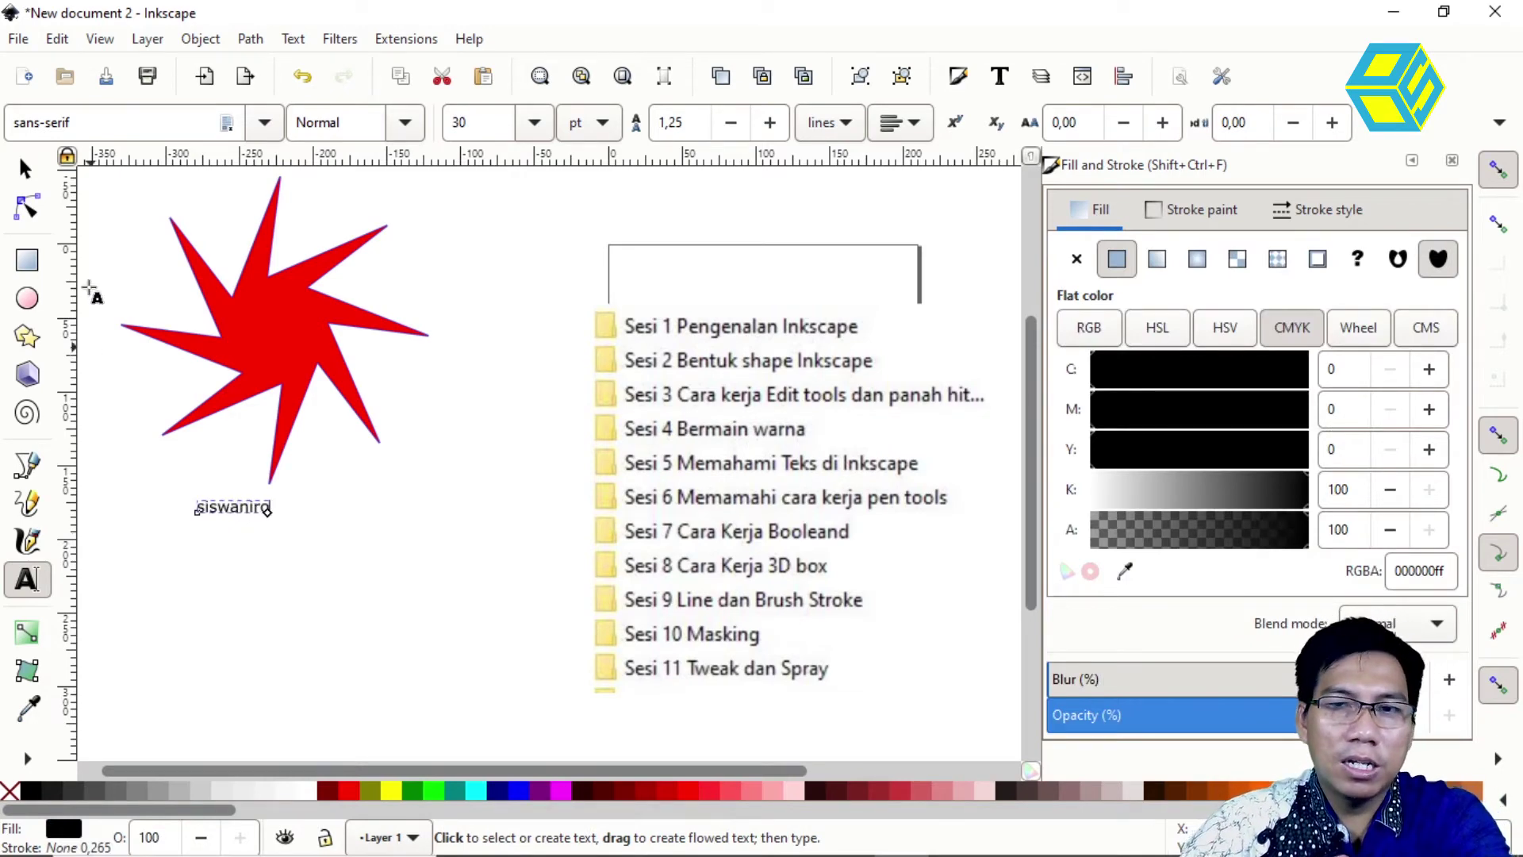
click(25, 168)
click(297, 500)
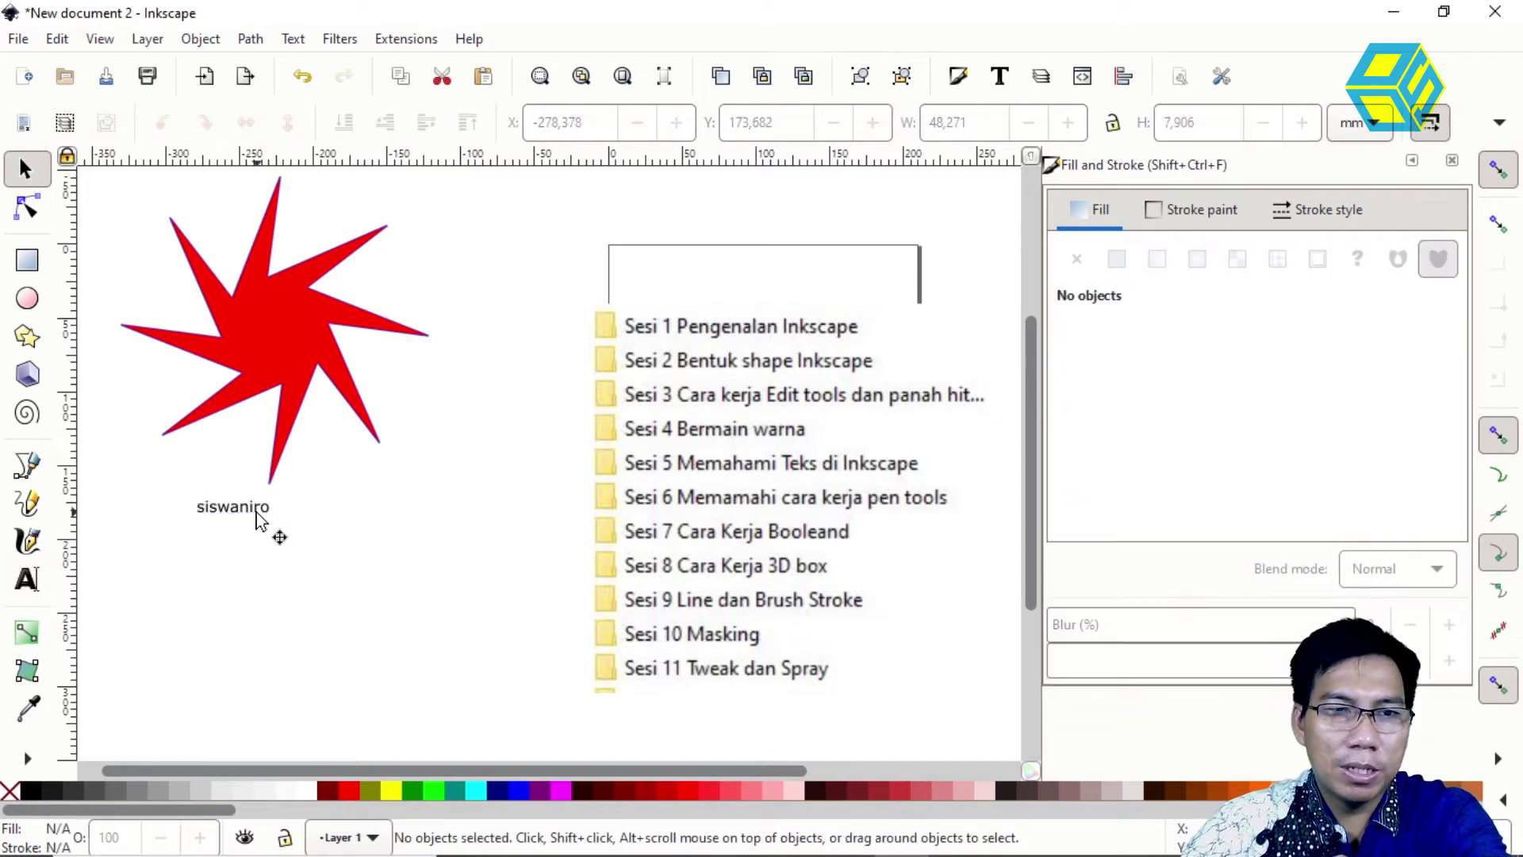
click(257, 512)
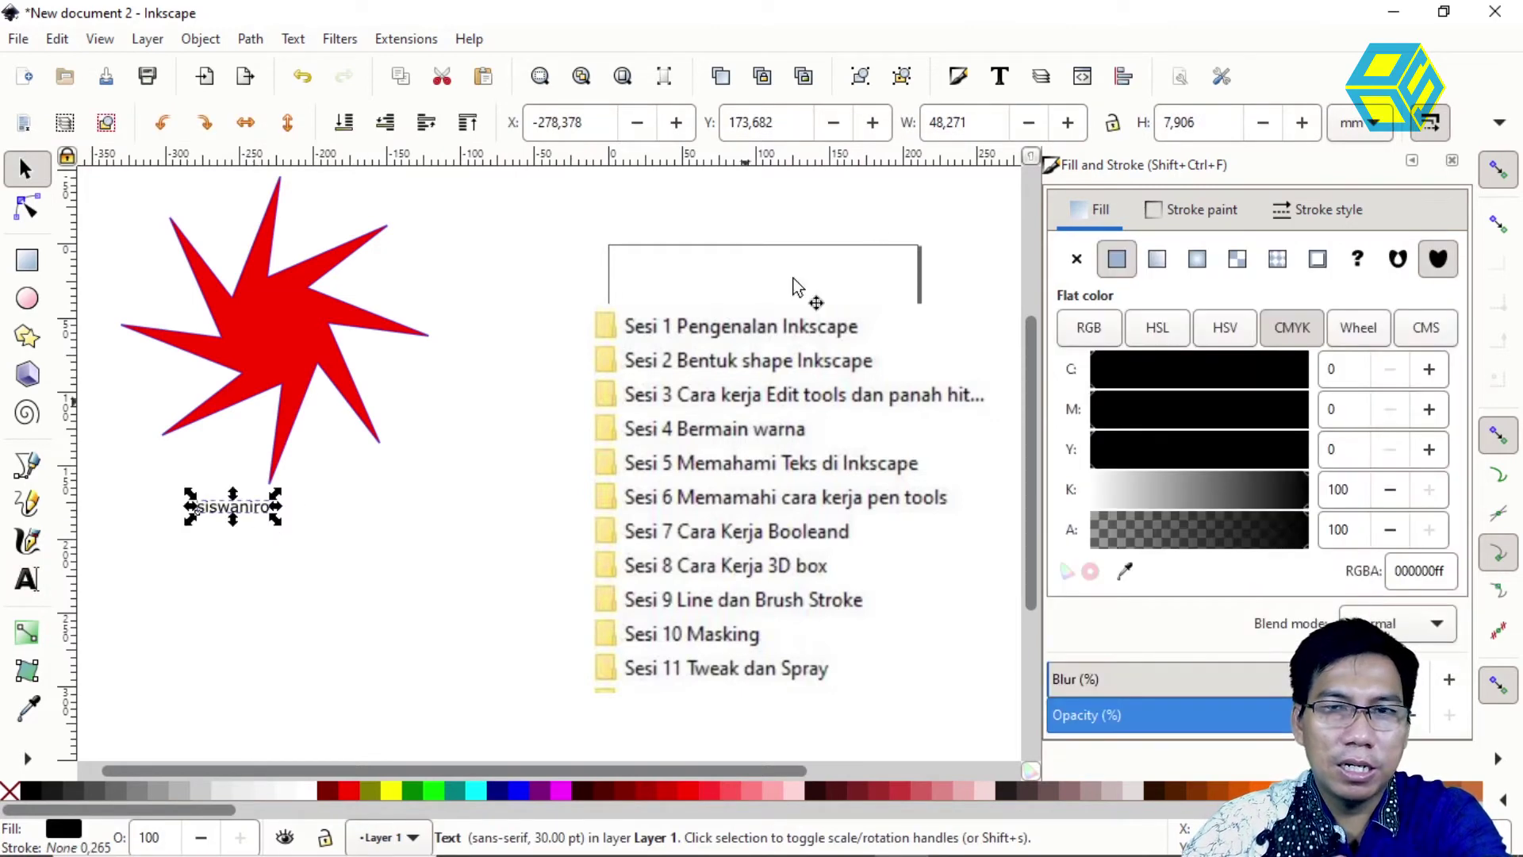
- Browse the label's Font, Features and Text tabs in the Text and Font dialog
click(1001, 82)
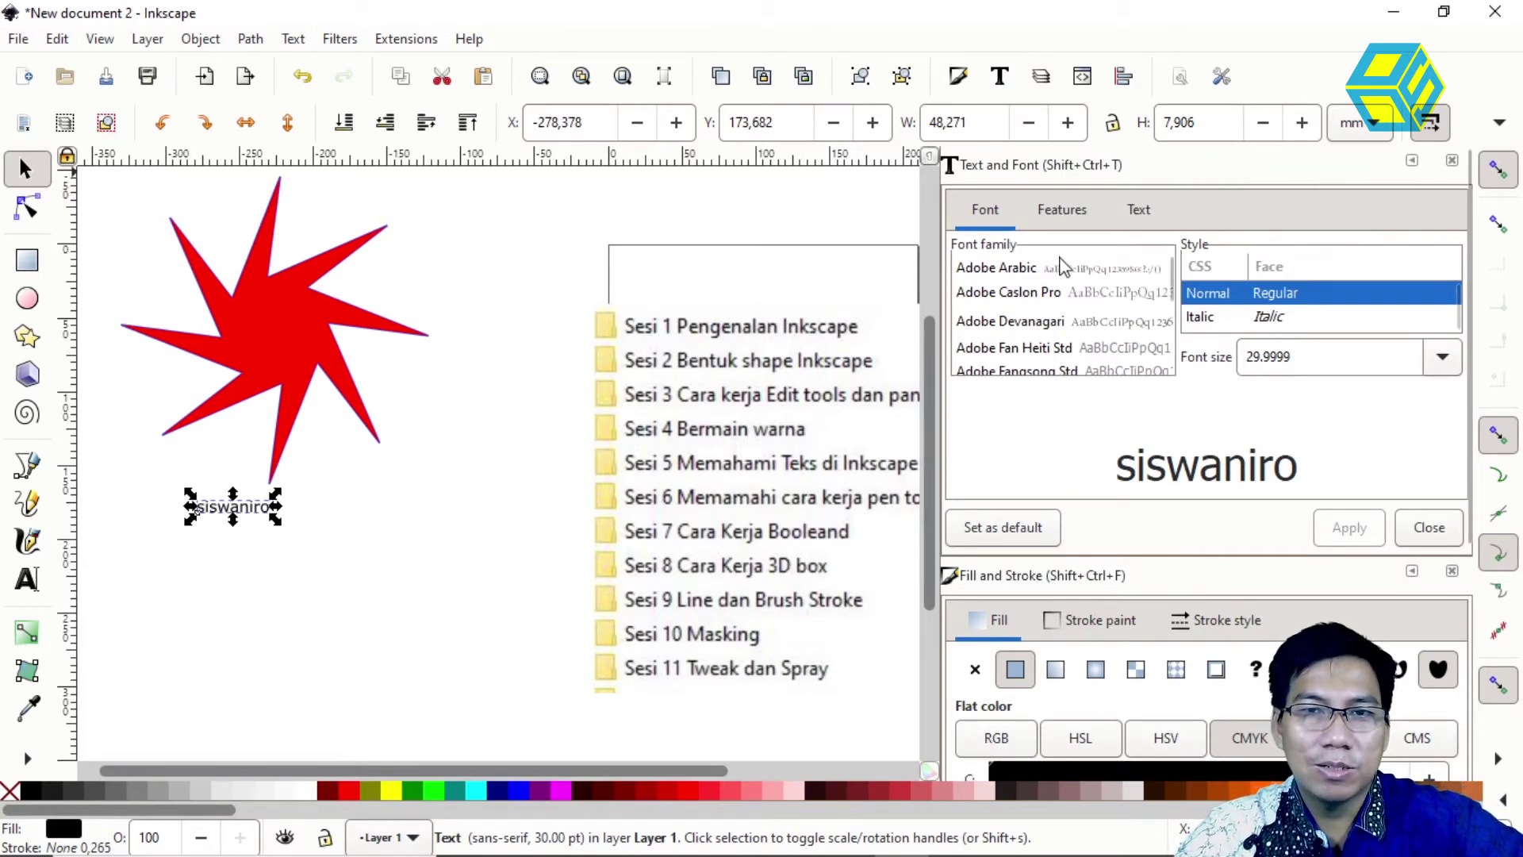
click(1062, 216)
click(1139, 209)
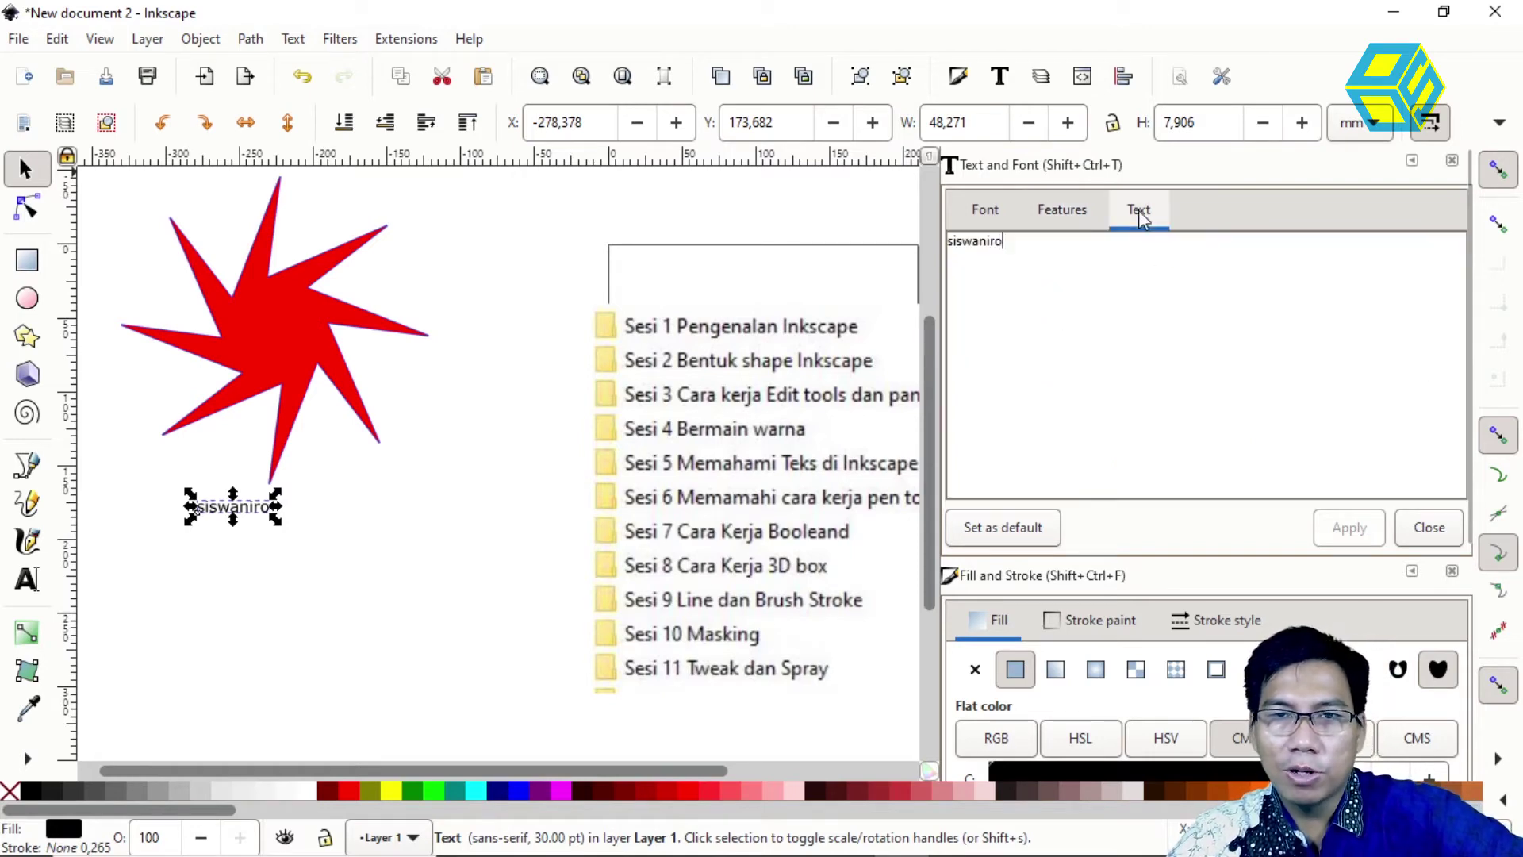
click(1077, 221)
click(997, 216)
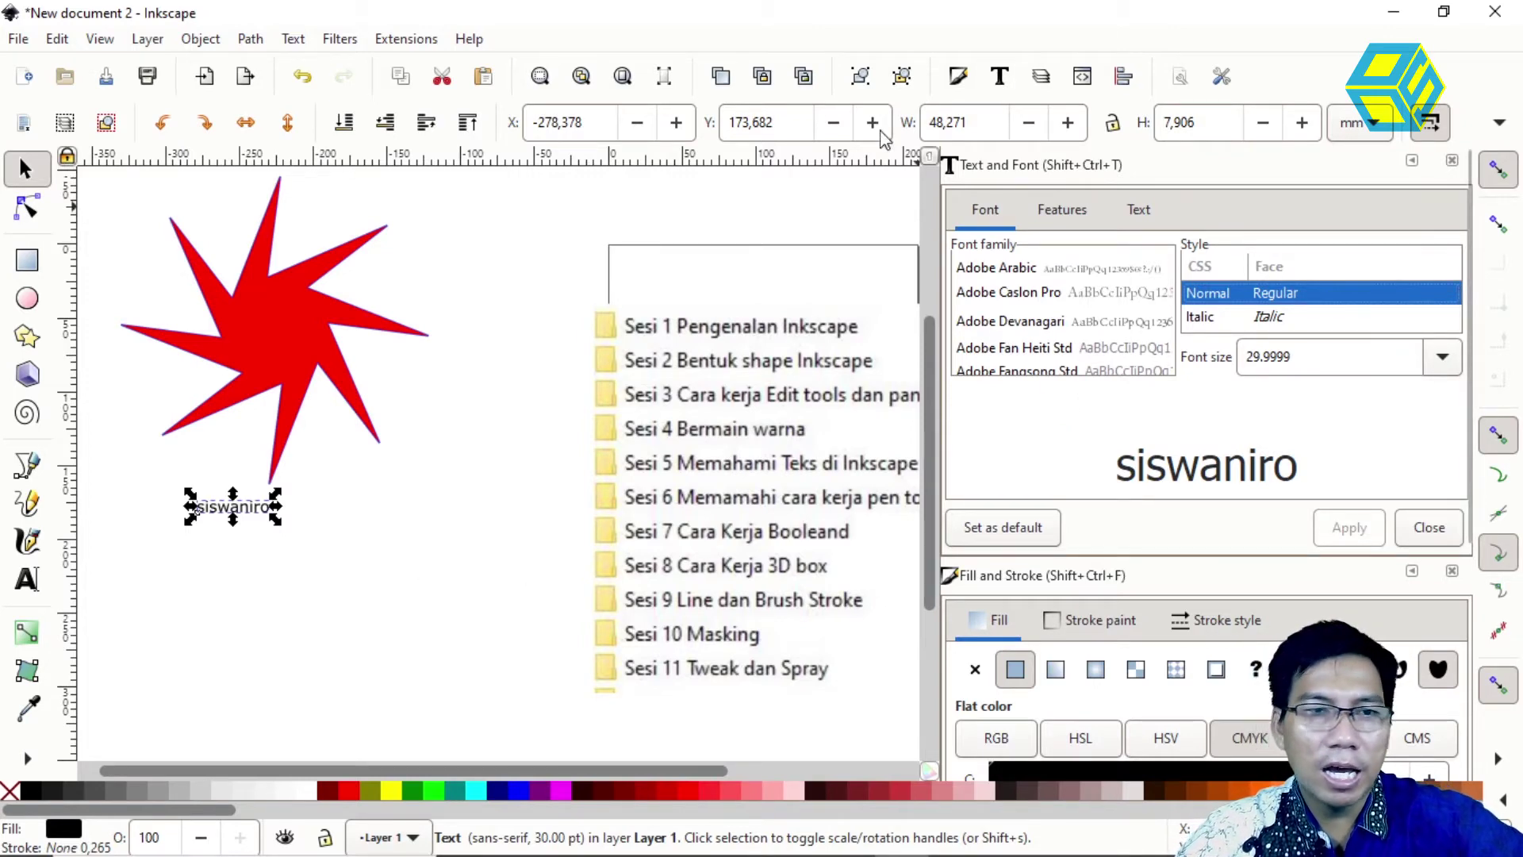
click(24, 583)
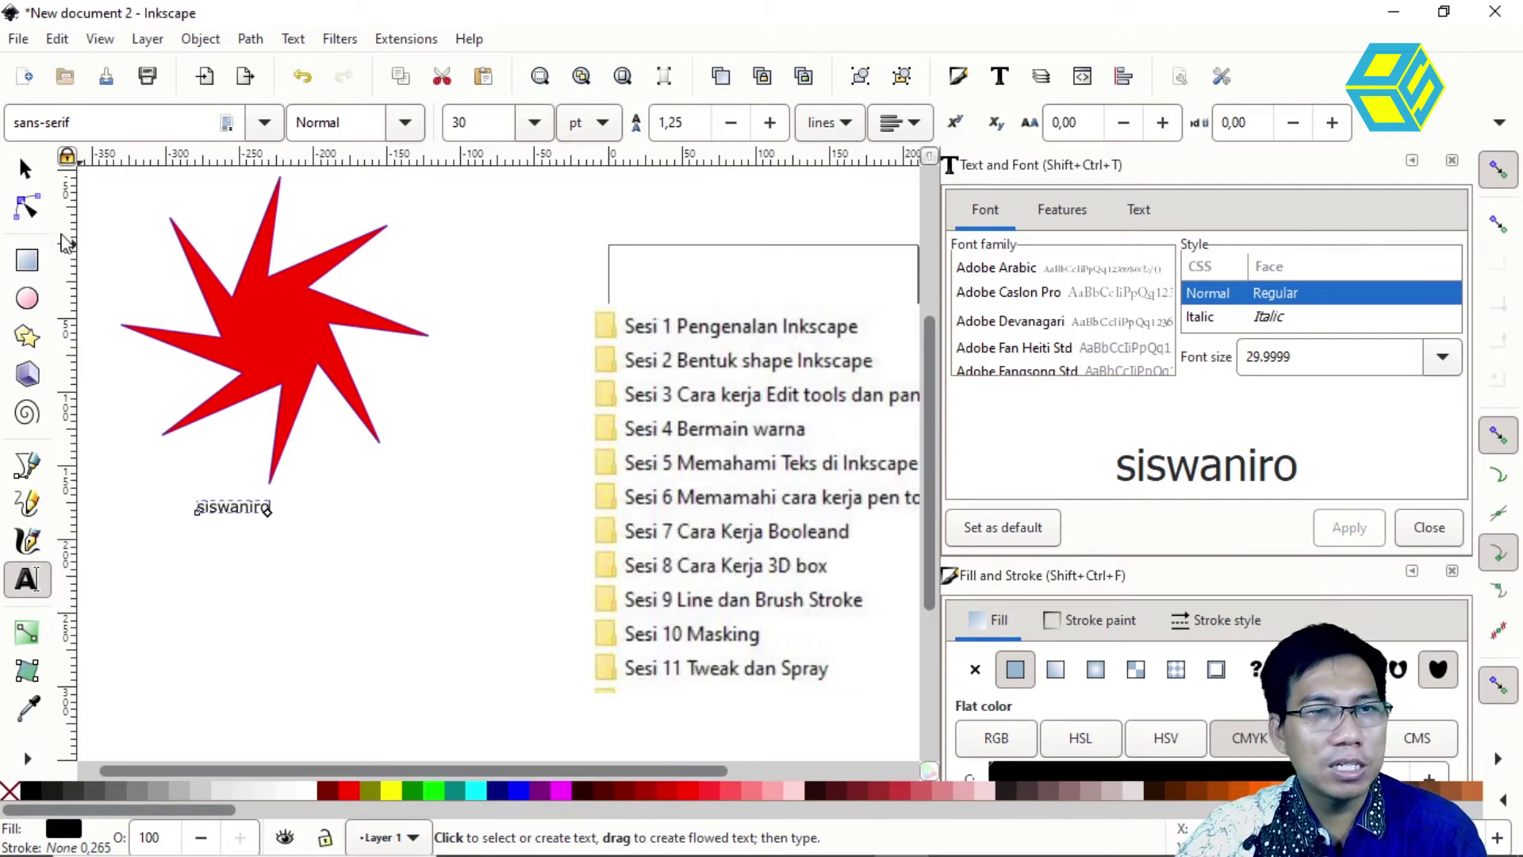
click(25, 169)
- Delete the star and text label, then set the Bezier pen to Triangle in shape
click(246, 332)
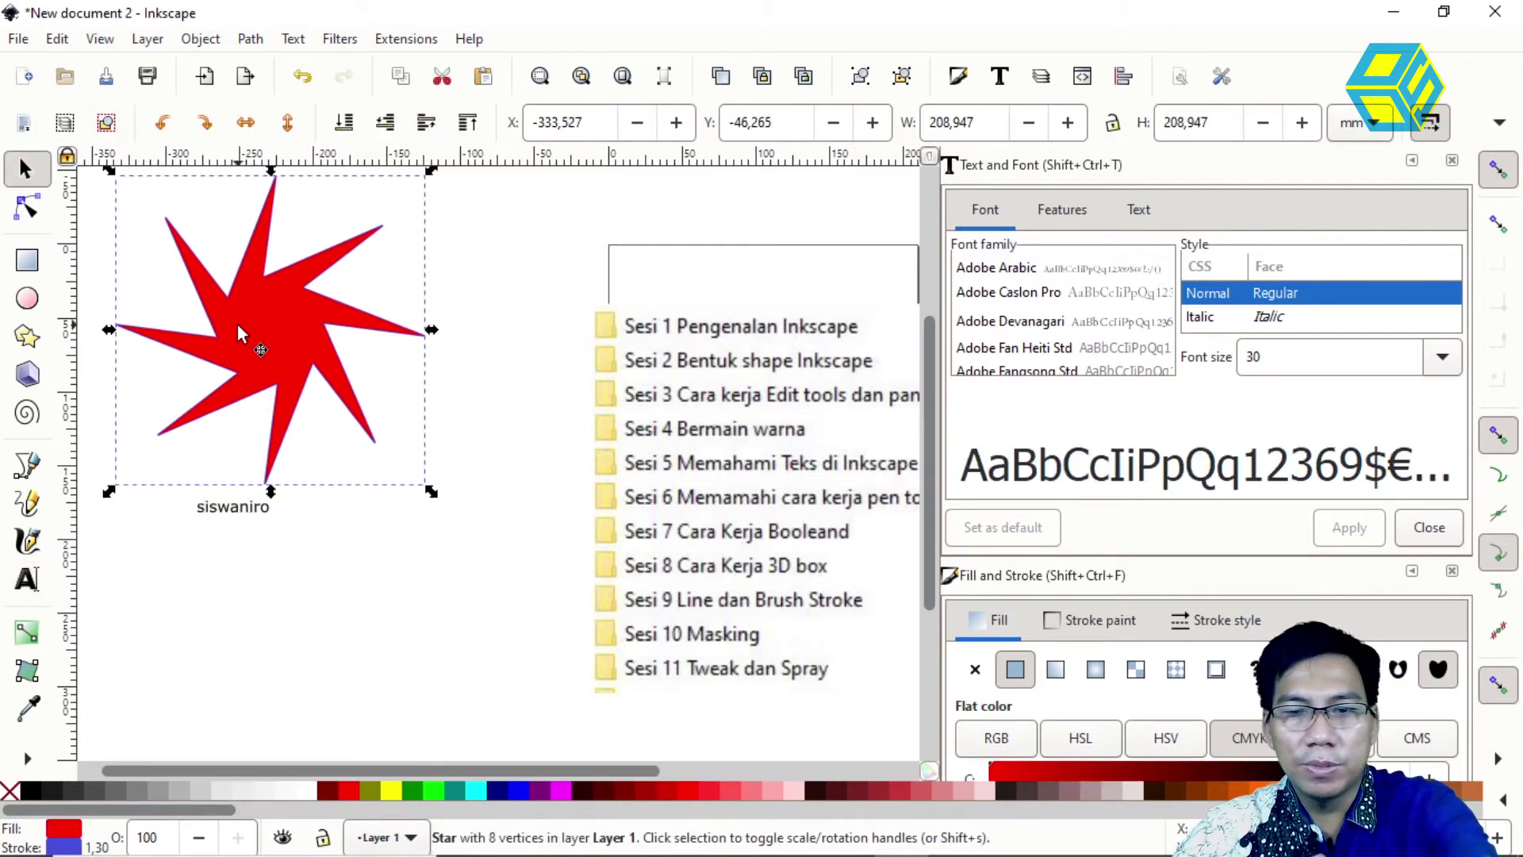
key(Delete)
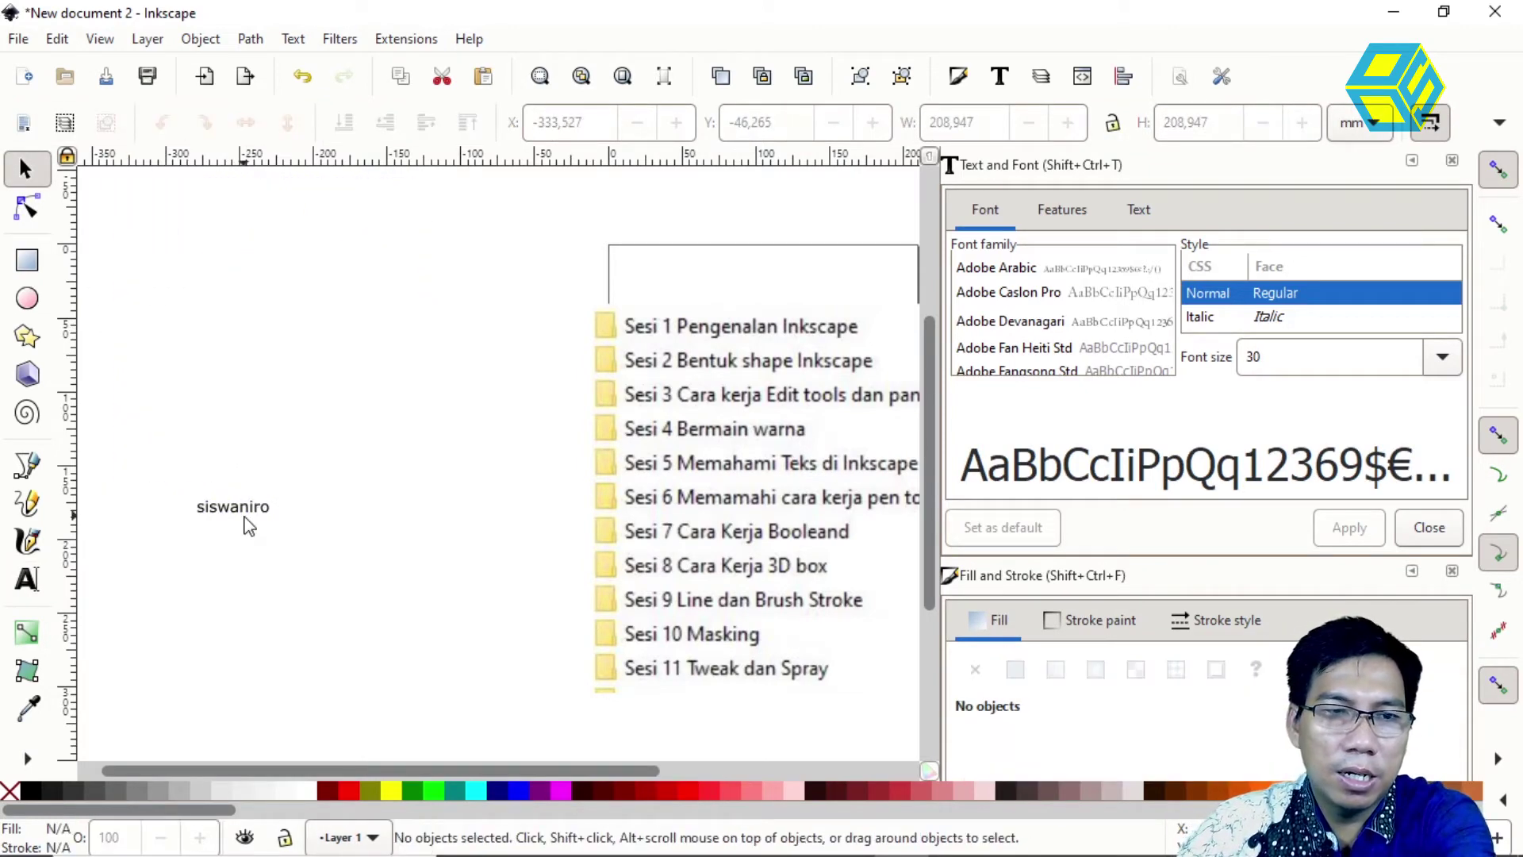
click(246, 512)
key(Delete)
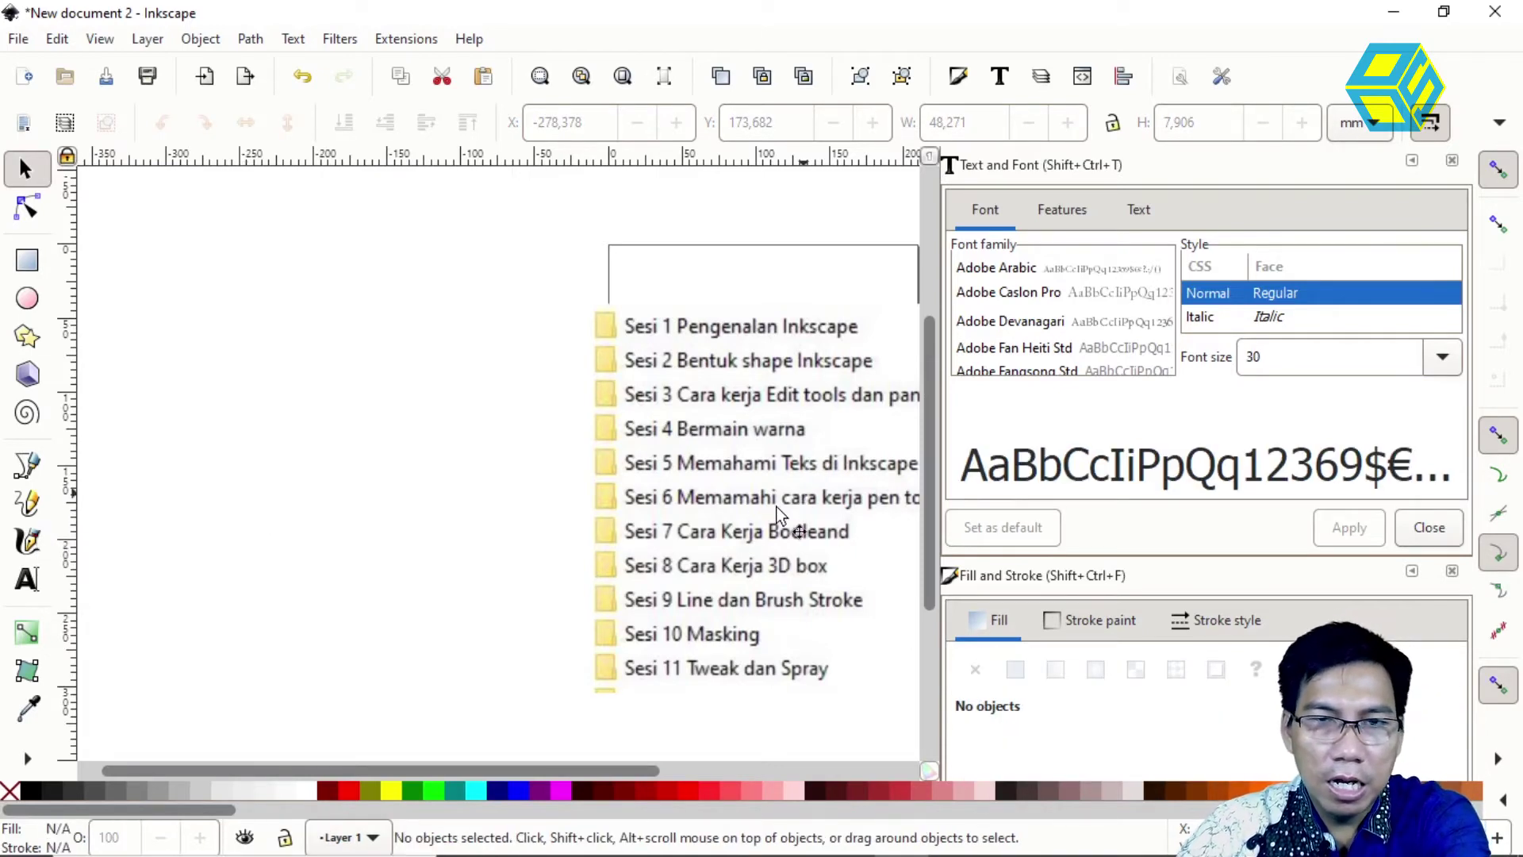
click(34, 474)
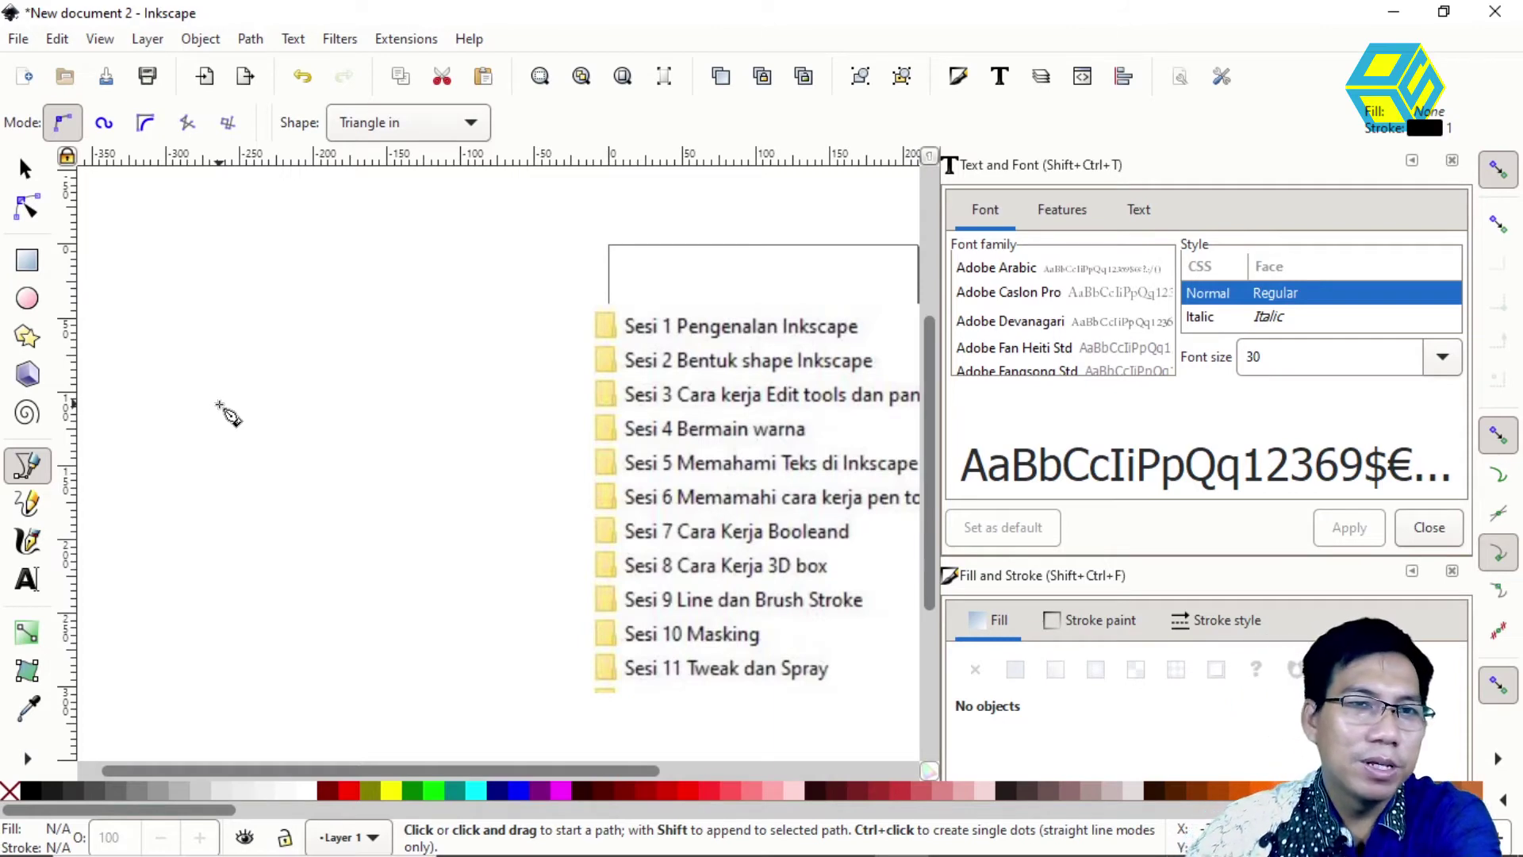
click(146, 126)
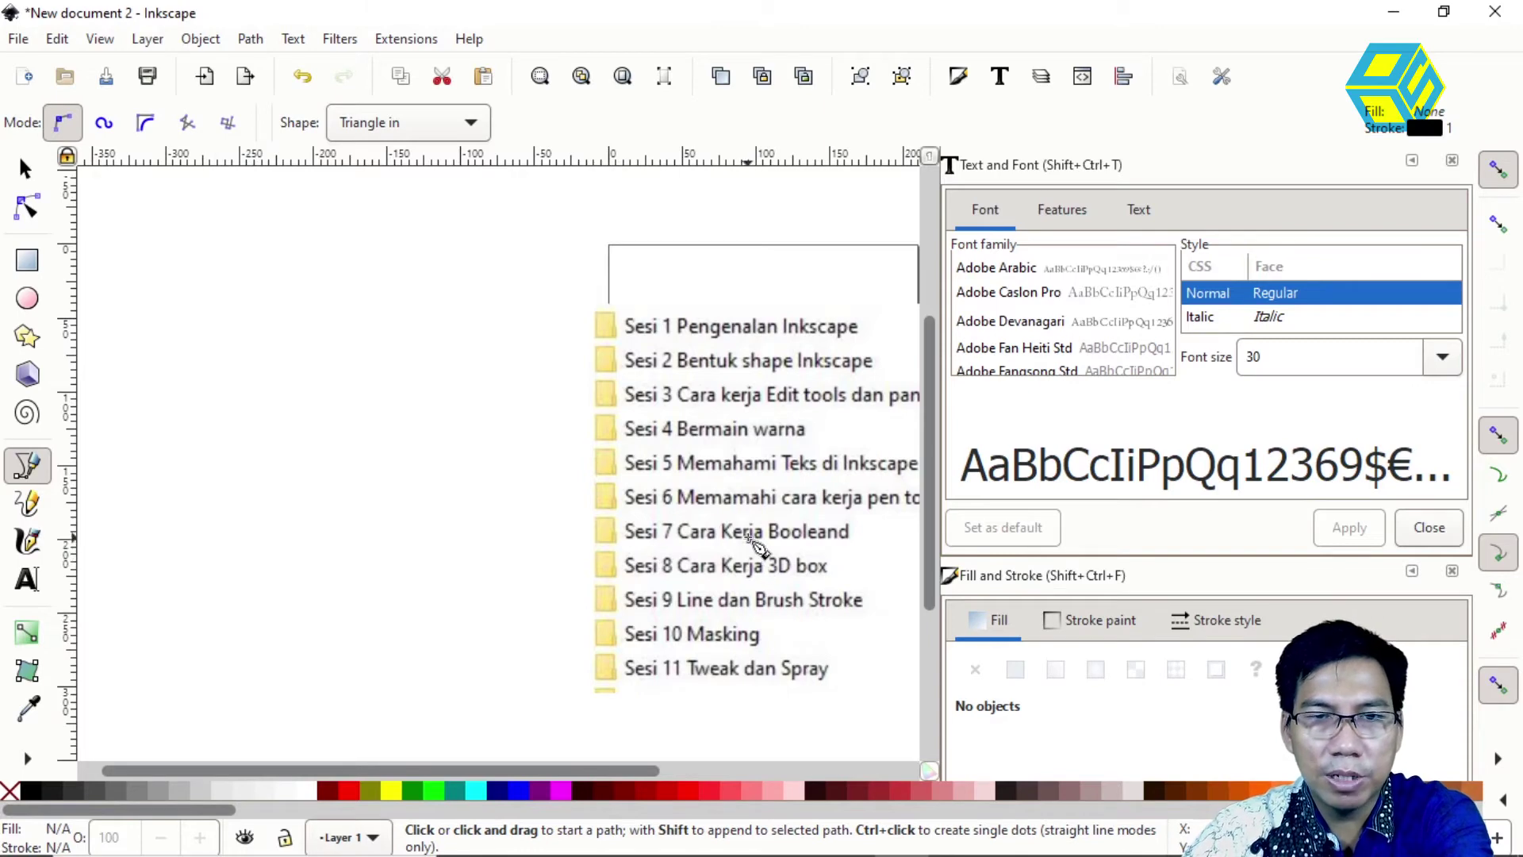
- Draw two overlapping rectangles, one red and the other filled yellow
click(25, 168)
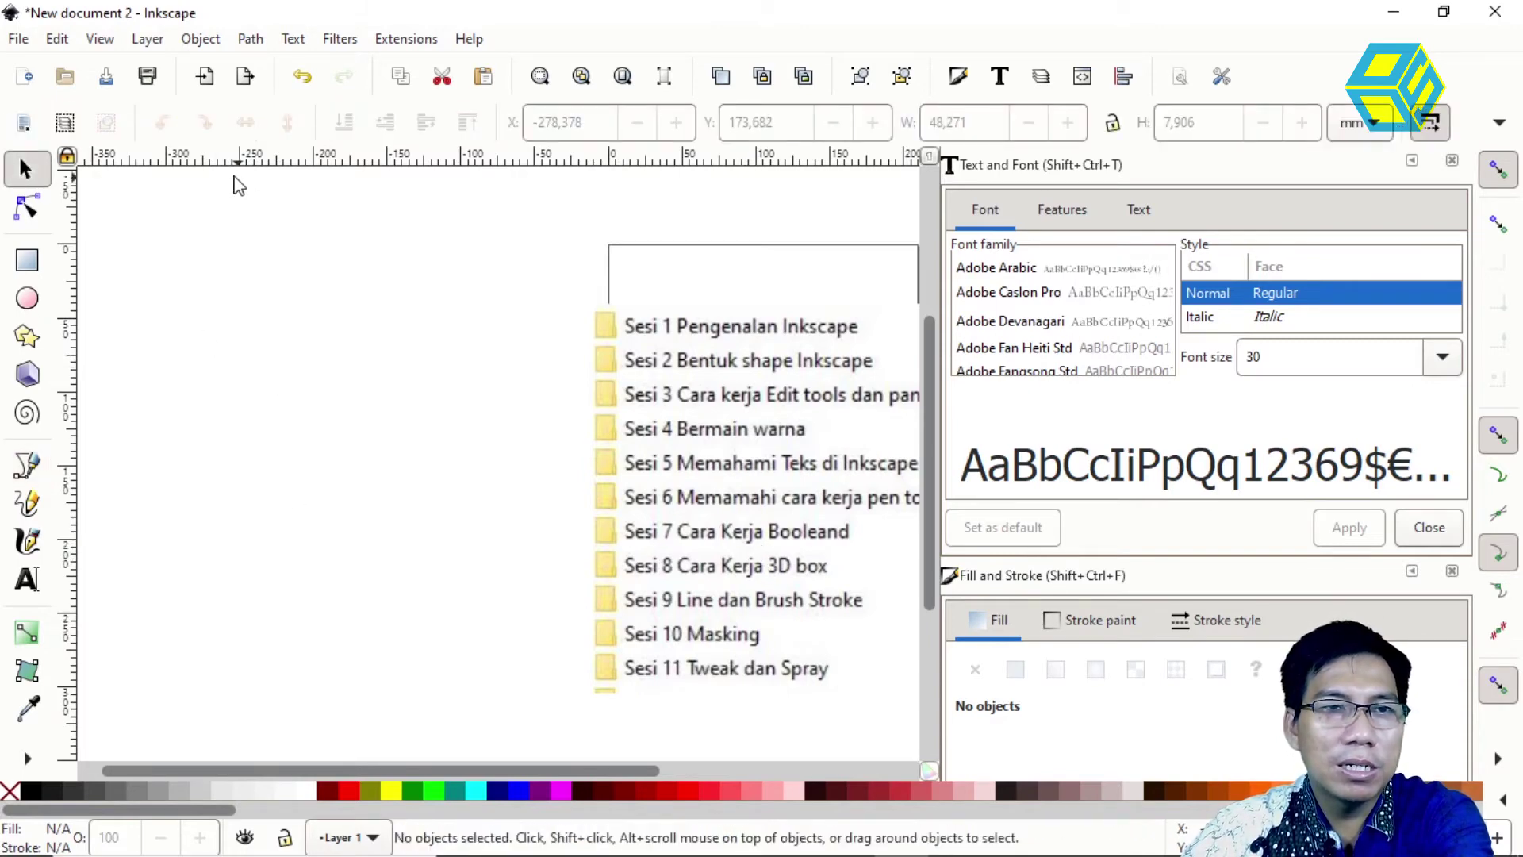
click(27, 260)
drag(157, 277, 326, 408)
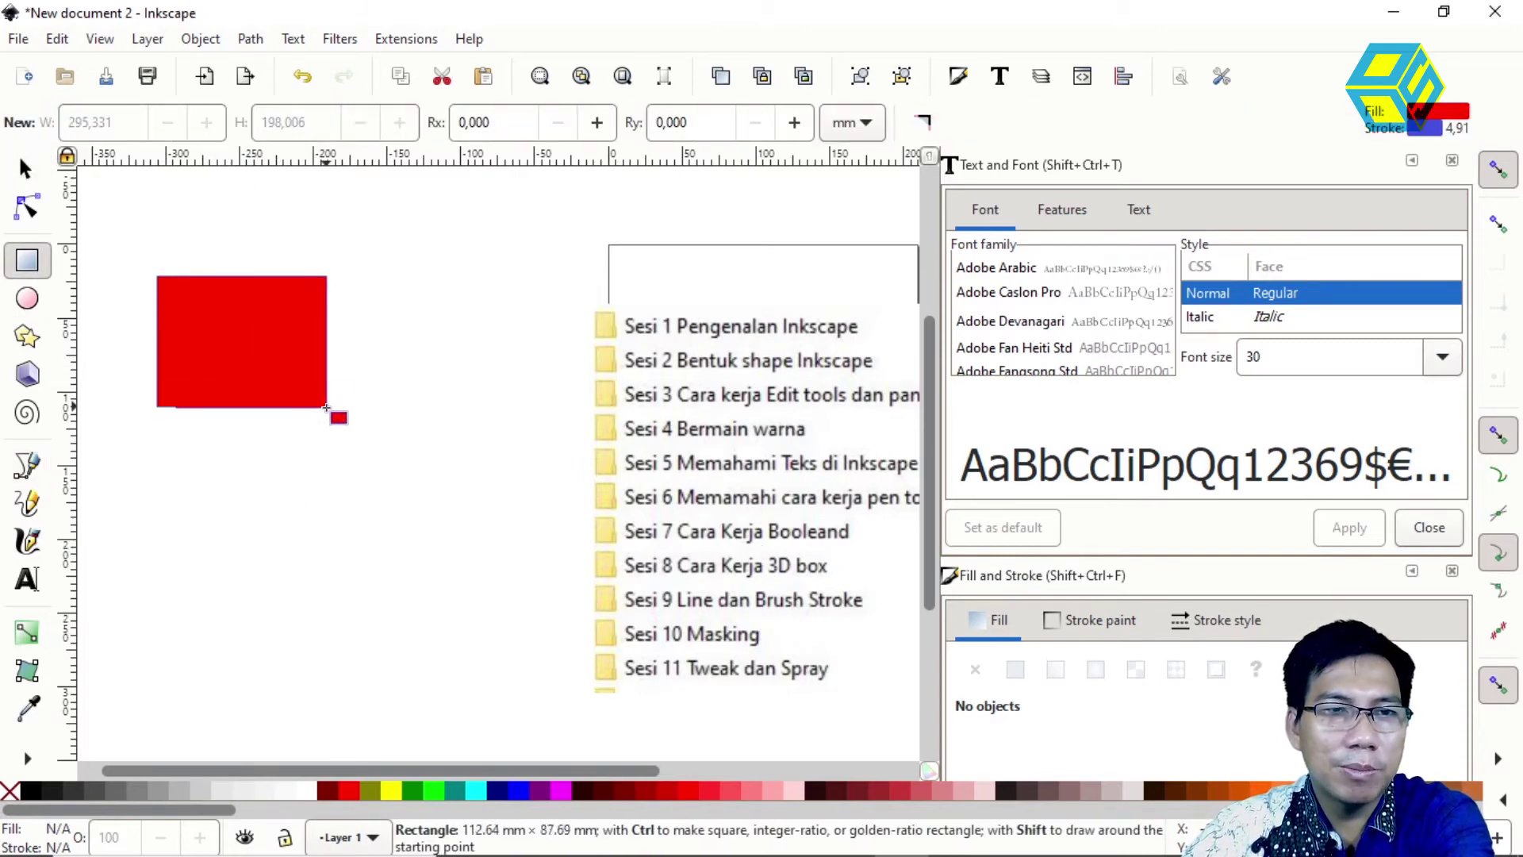
drag(388, 480, 225, 326)
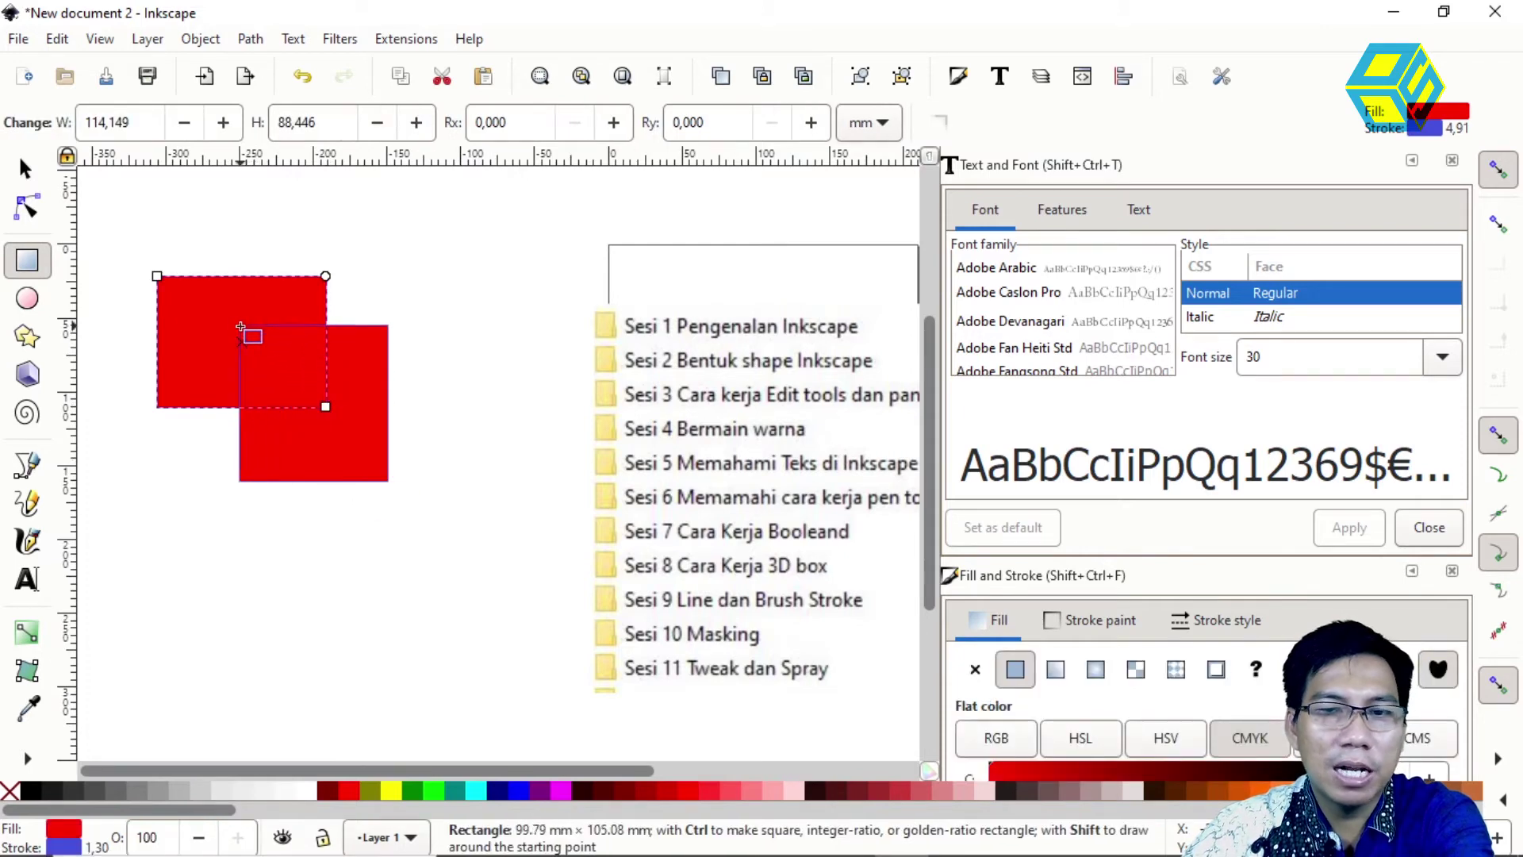
click(476, 791)
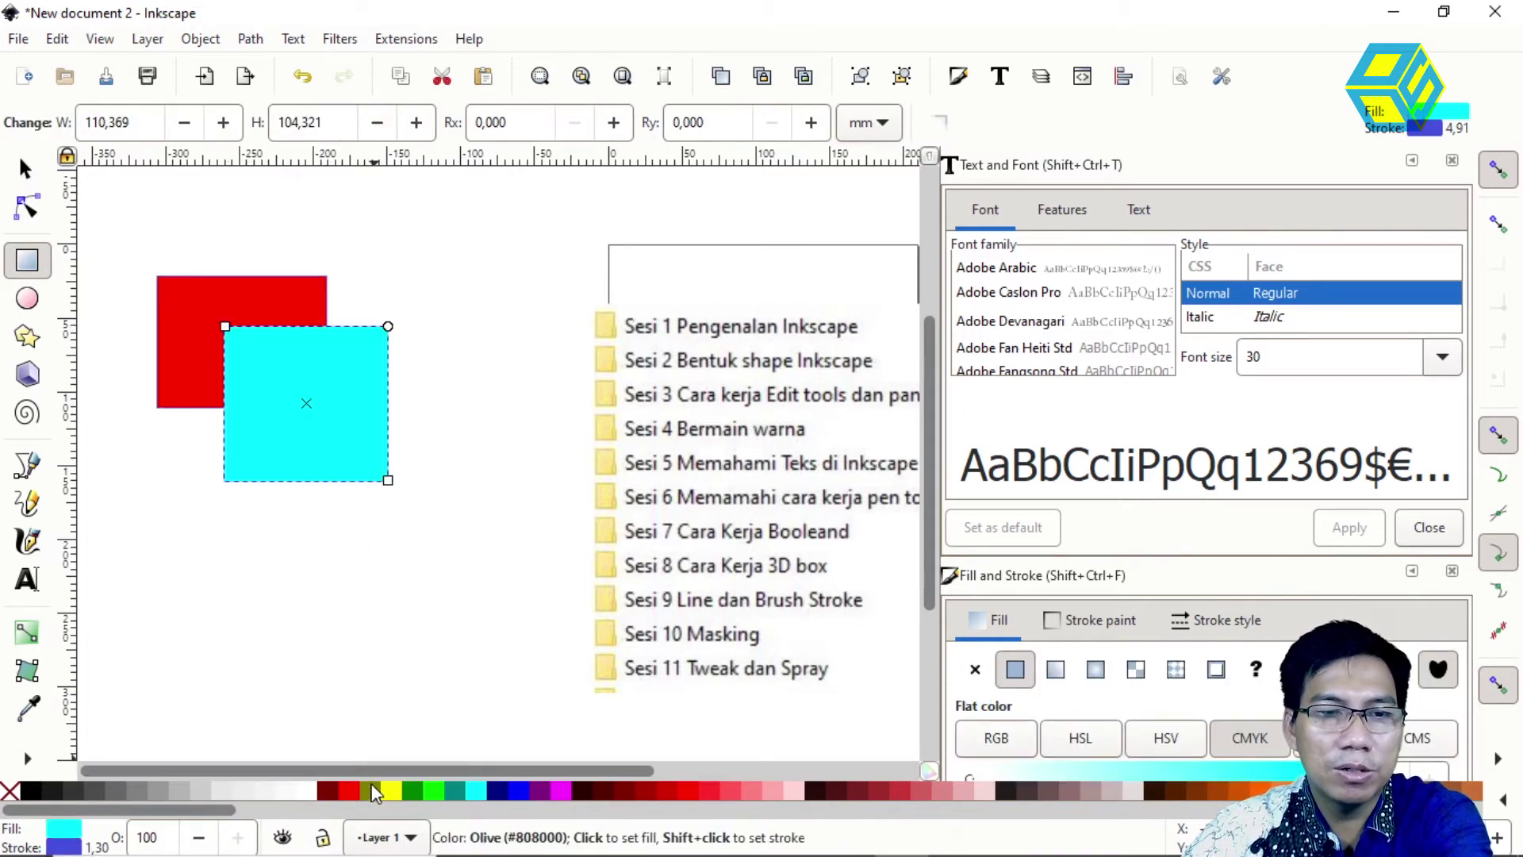
click(391, 790)
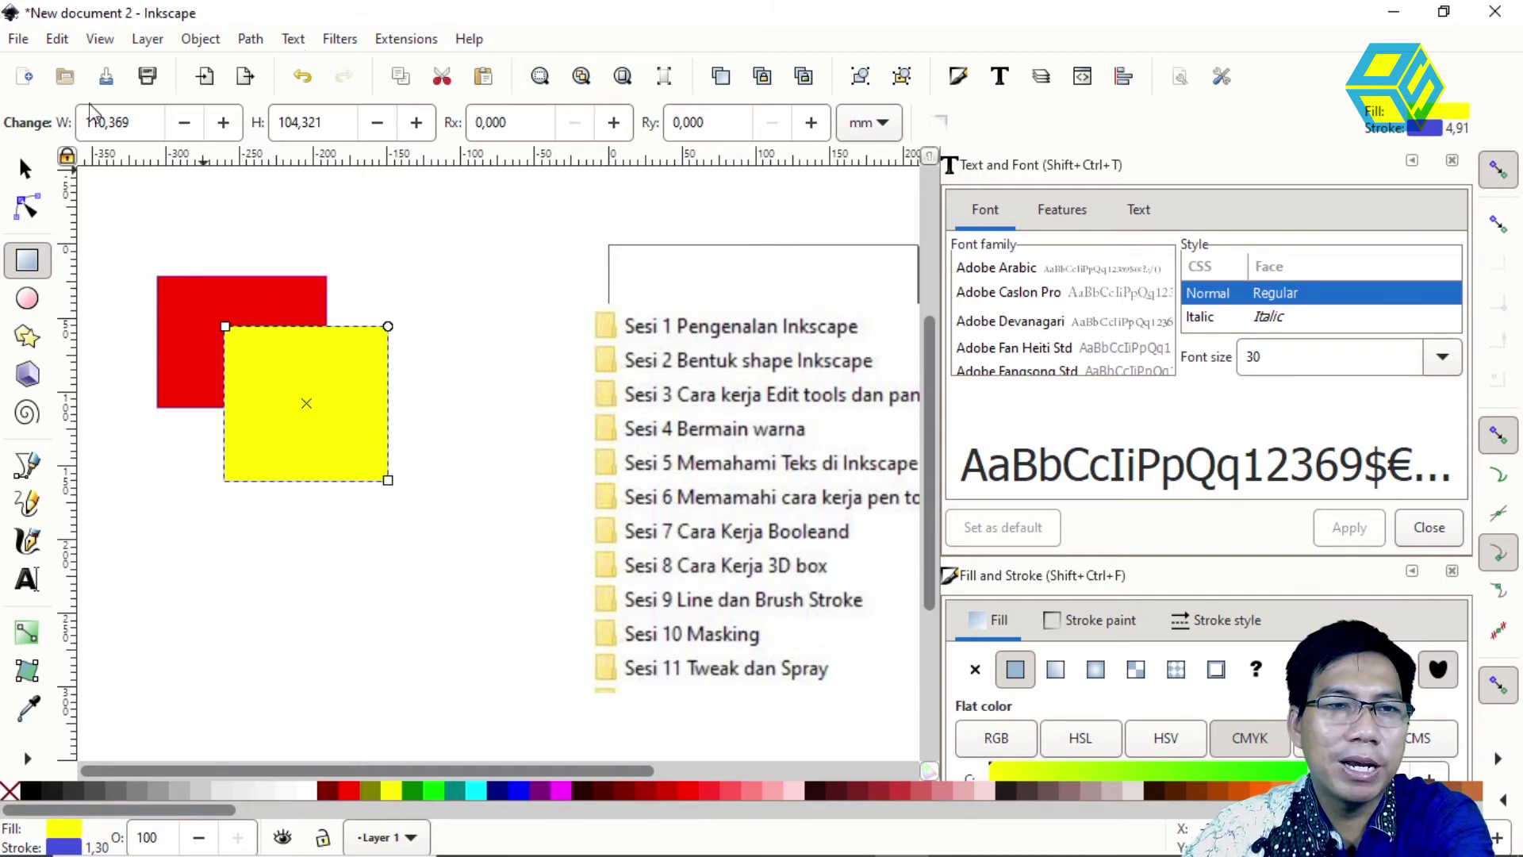
- Select both rectangles, close the docked dialogs, and move the session list right of the page
click(25, 168)
click(129, 216)
drag(126, 209, 449, 537)
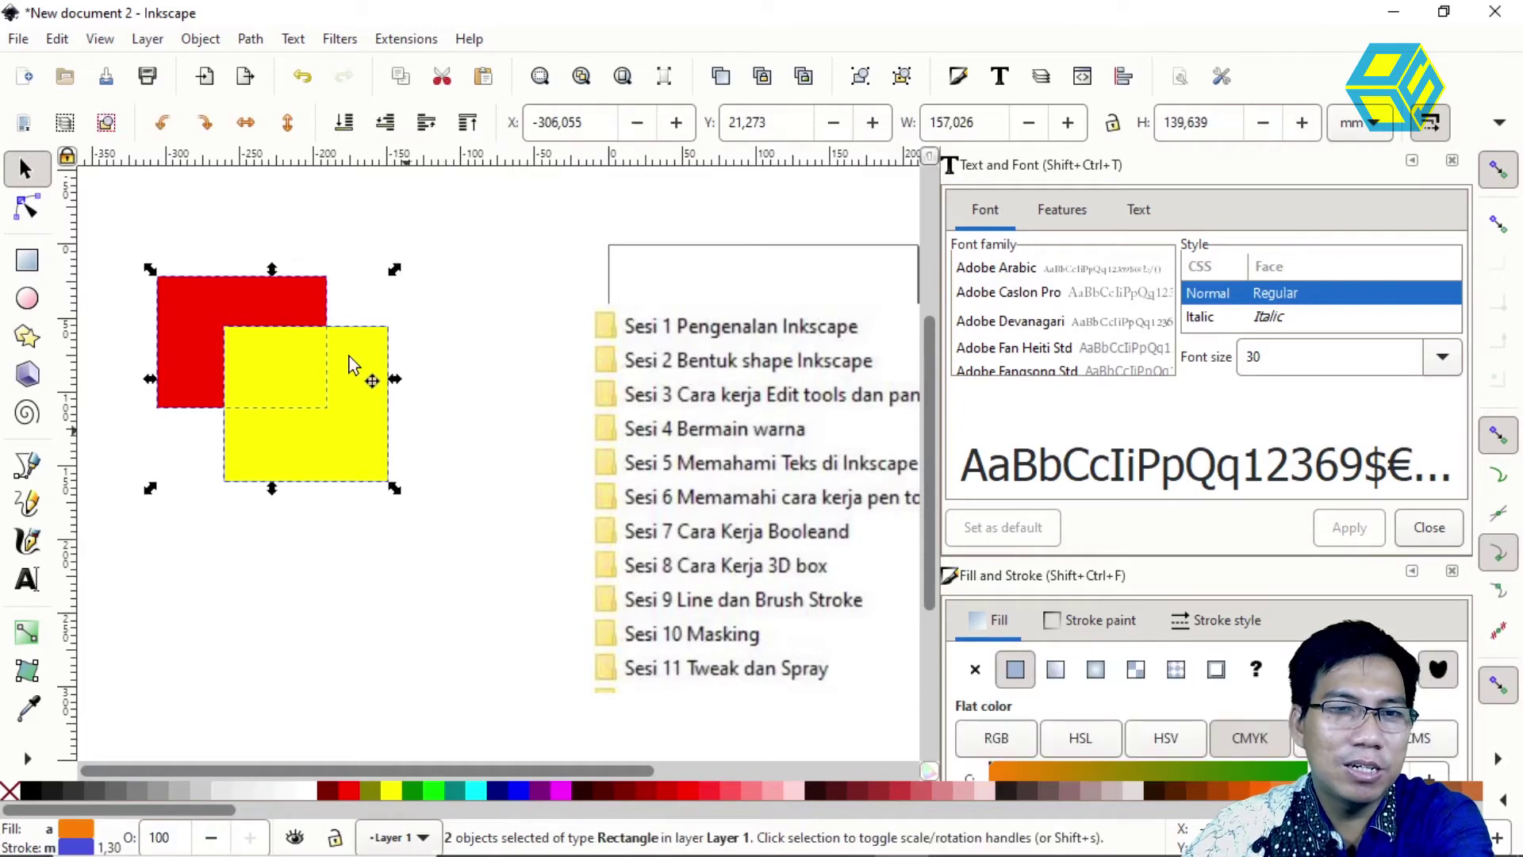
click(1452, 160)
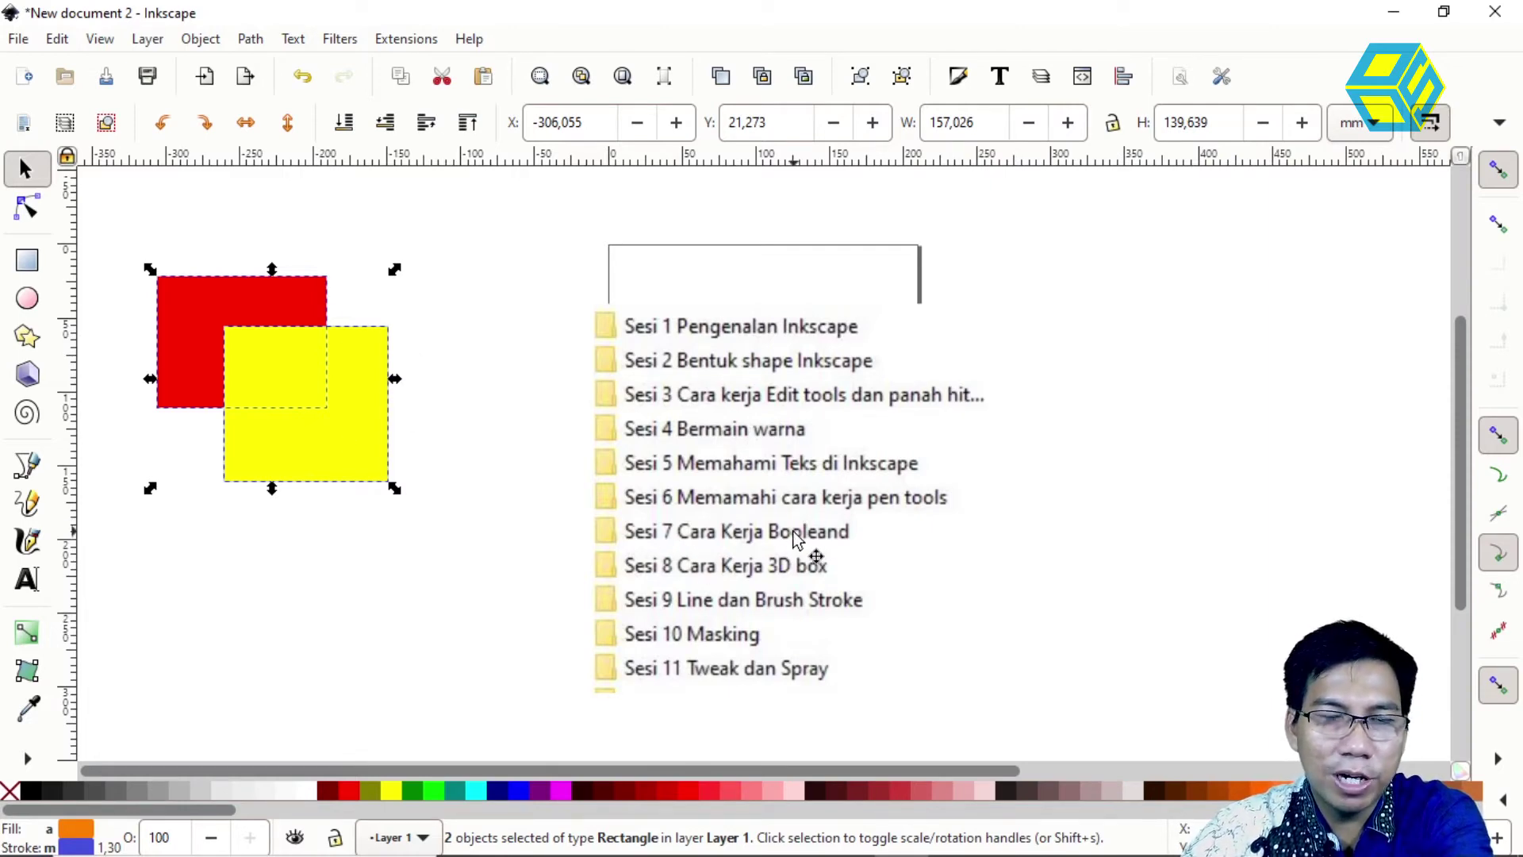
drag(793, 430, 1242, 376)
drag(128, 250, 442, 534)
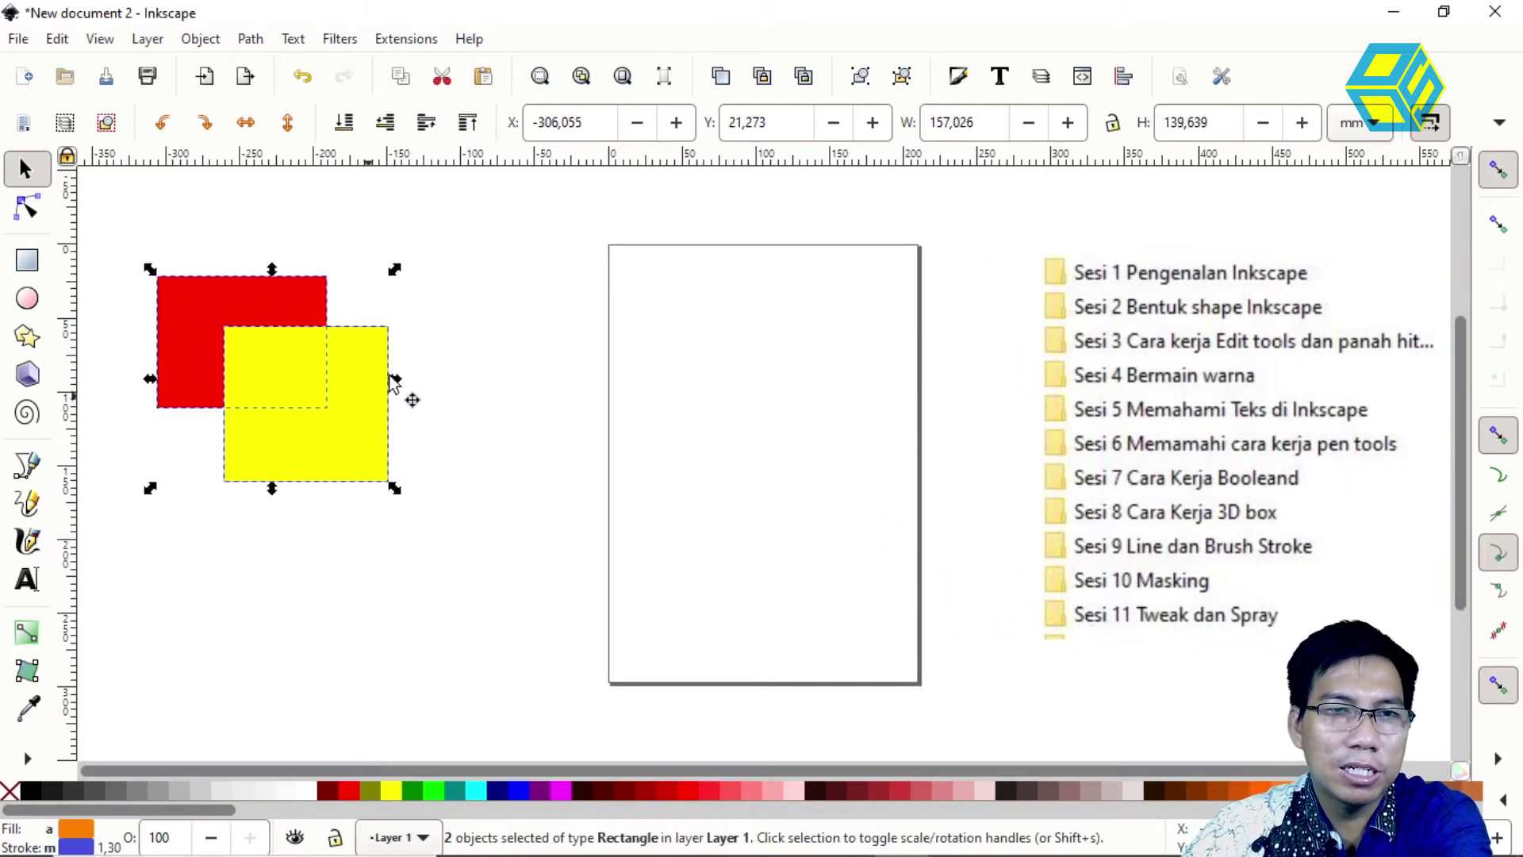
- Look through the Path and context menus without choosing, then delete both rectangles
click(250, 40)
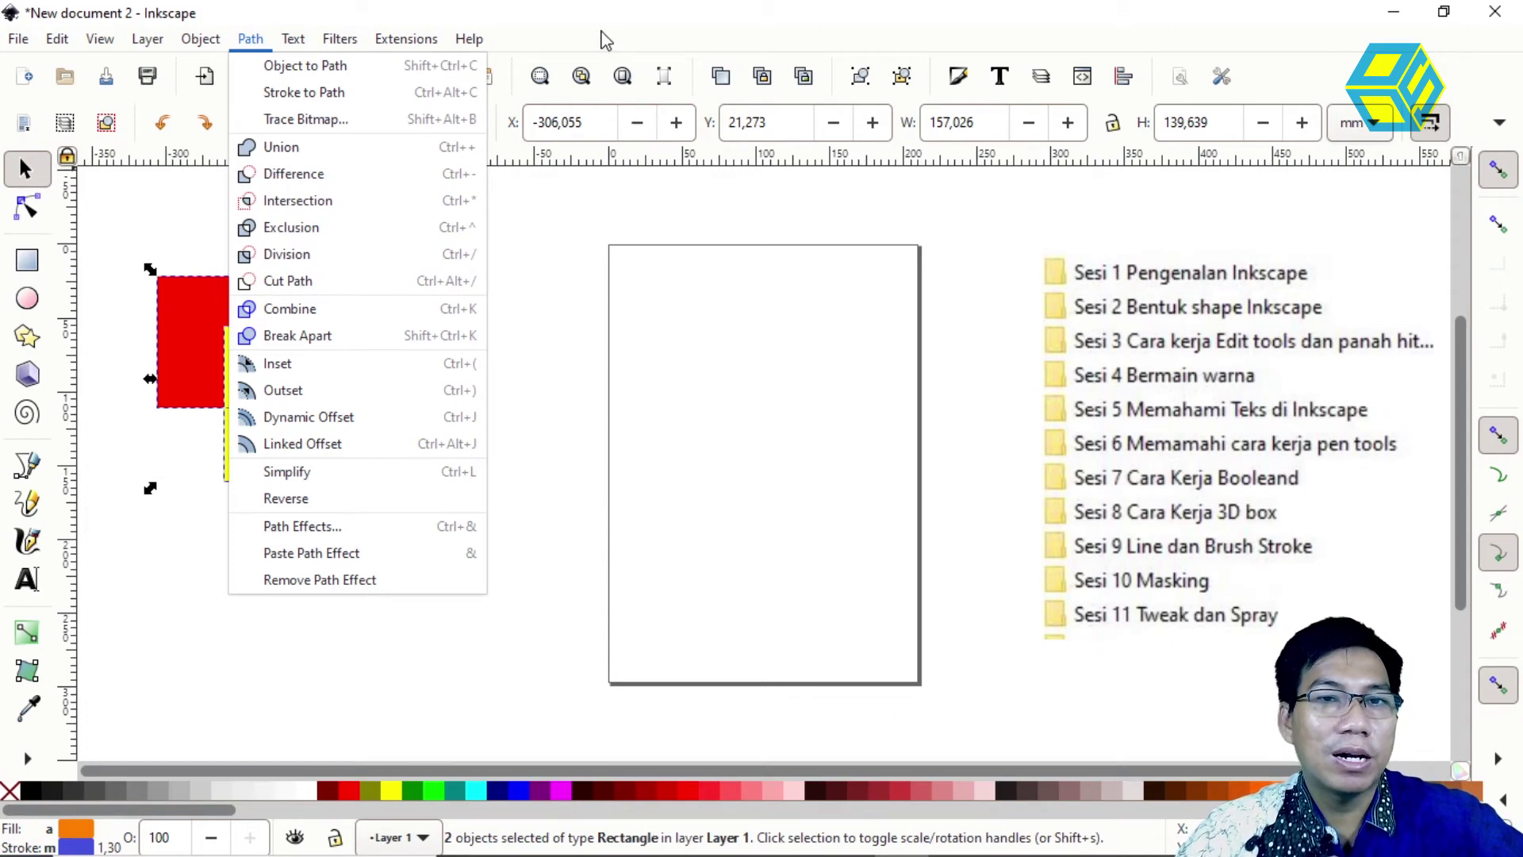
click(575, 54)
right_click(274, 357)
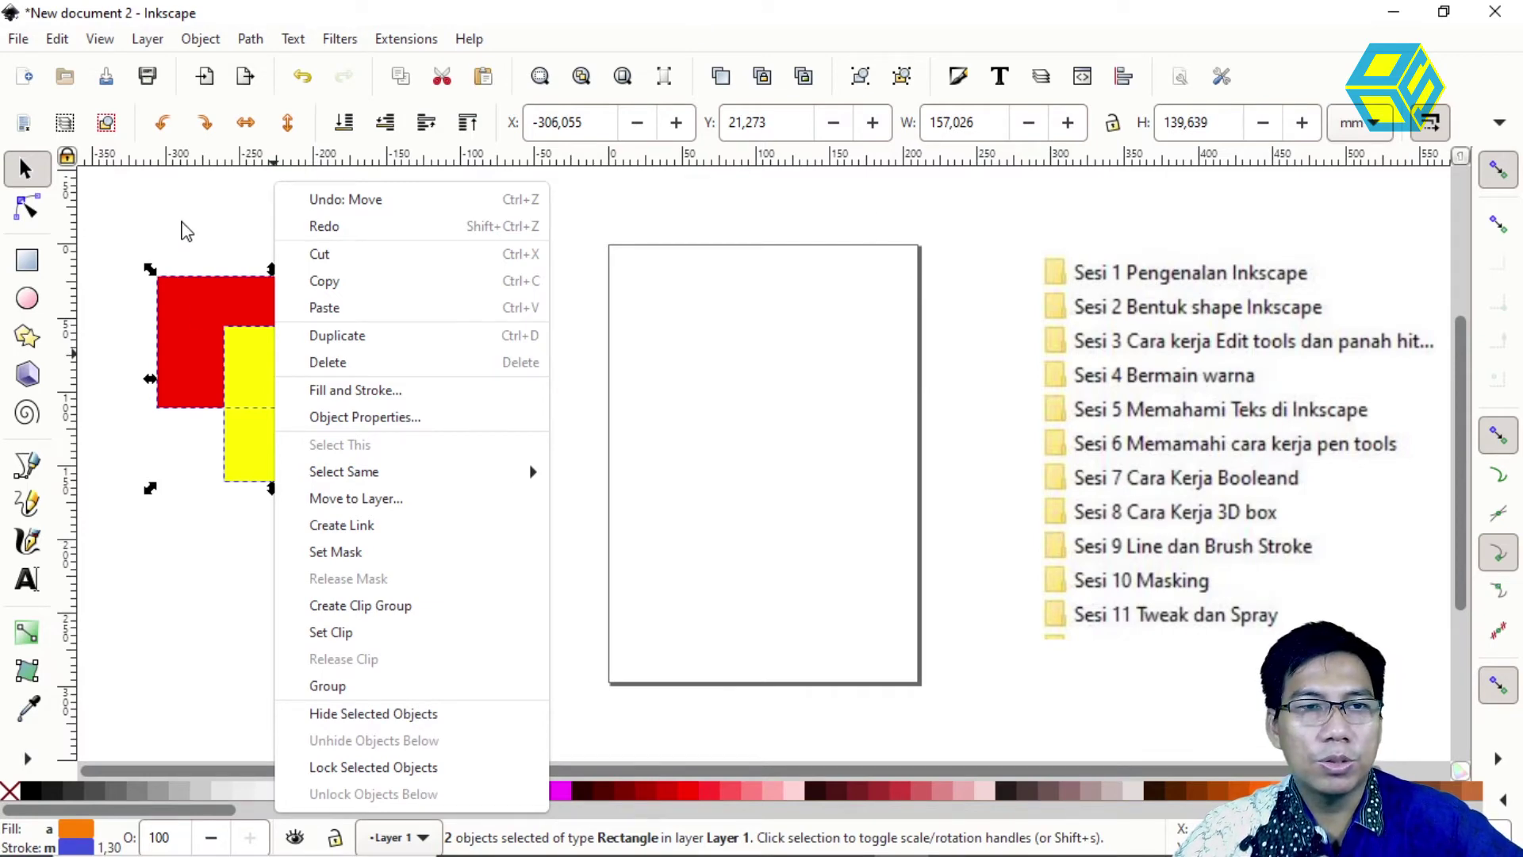
click(182, 232)
key(Delete)
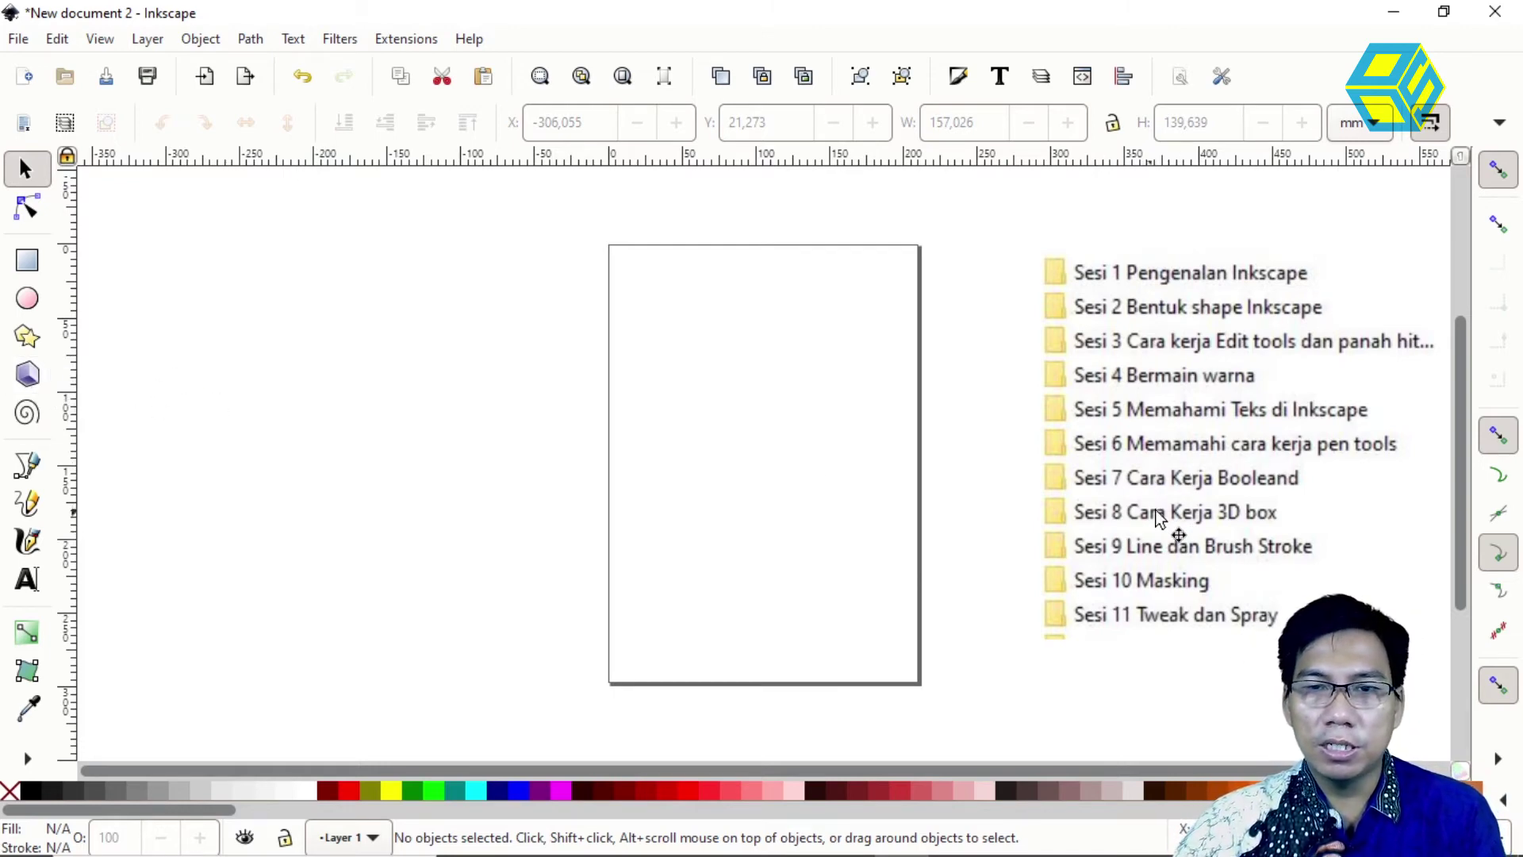
click(27, 377)
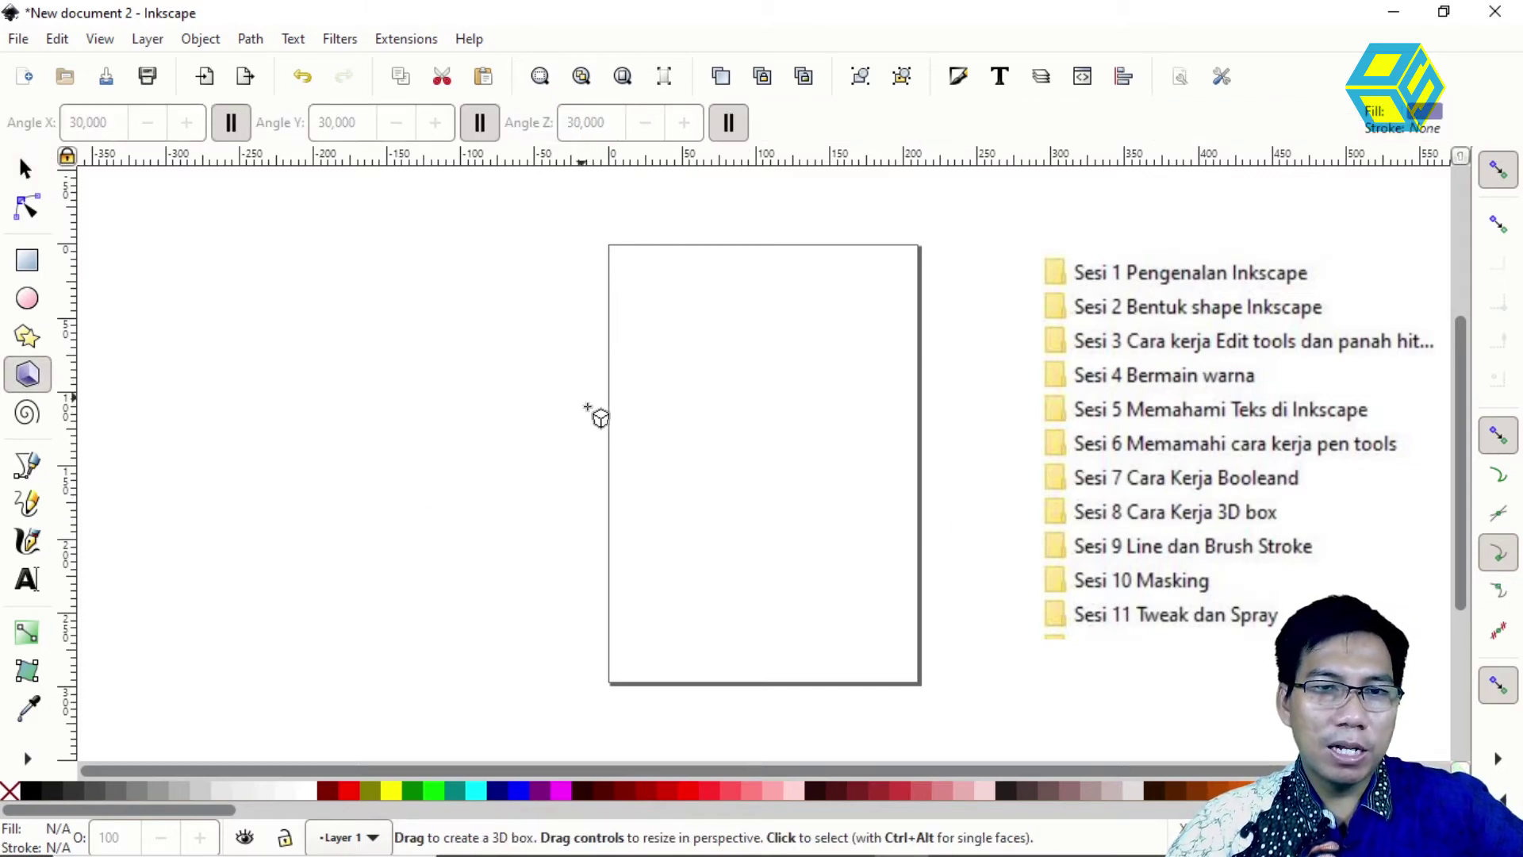
- Draw a 3D box left of the page and move it slightly down
drag(588, 407, 481, 425)
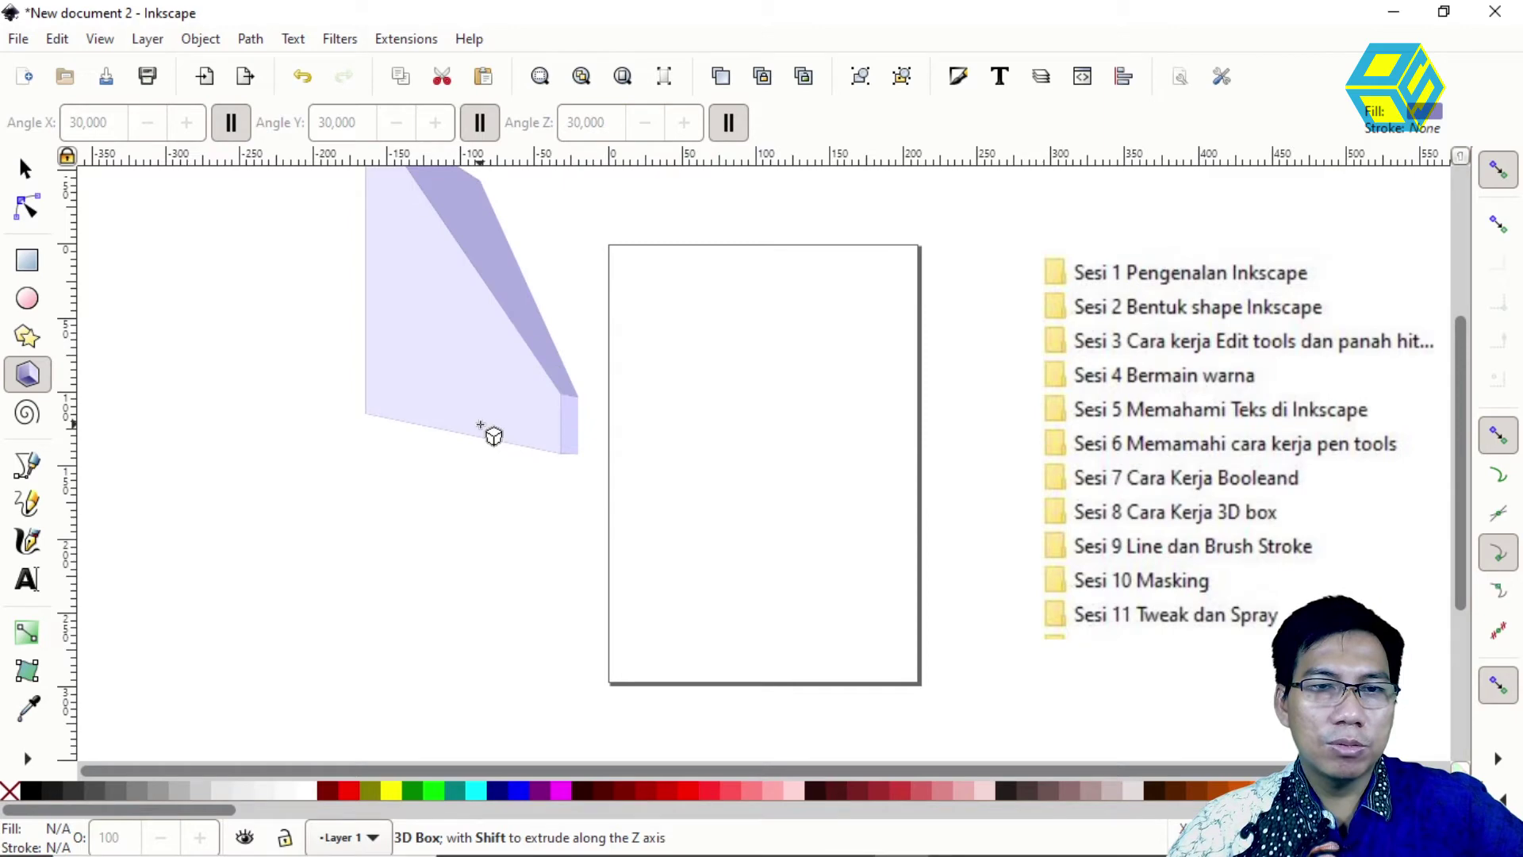
drag(480, 426, 536, 471)
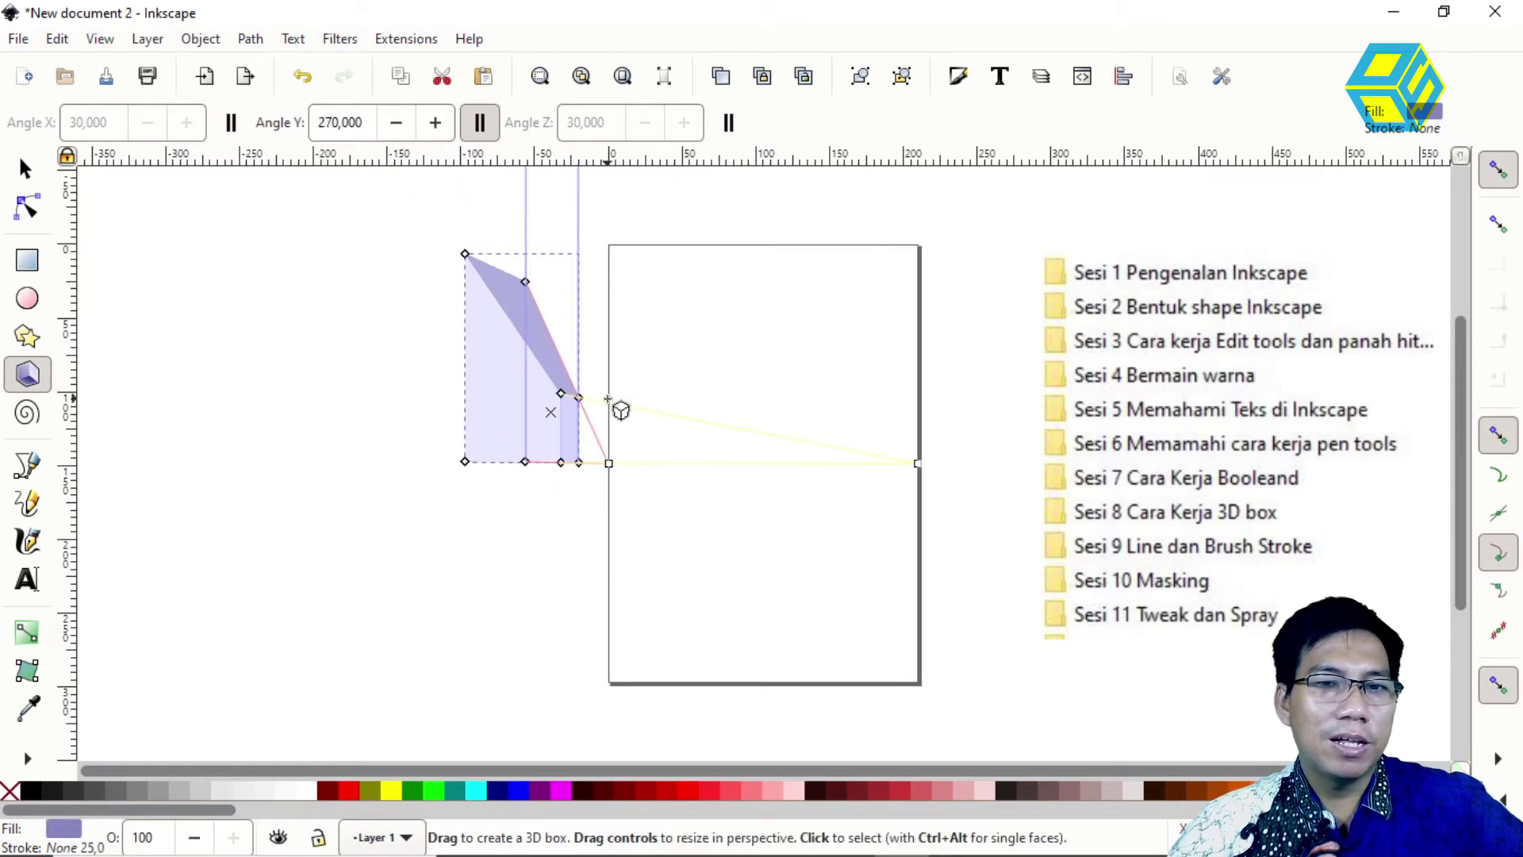
click(26, 170)
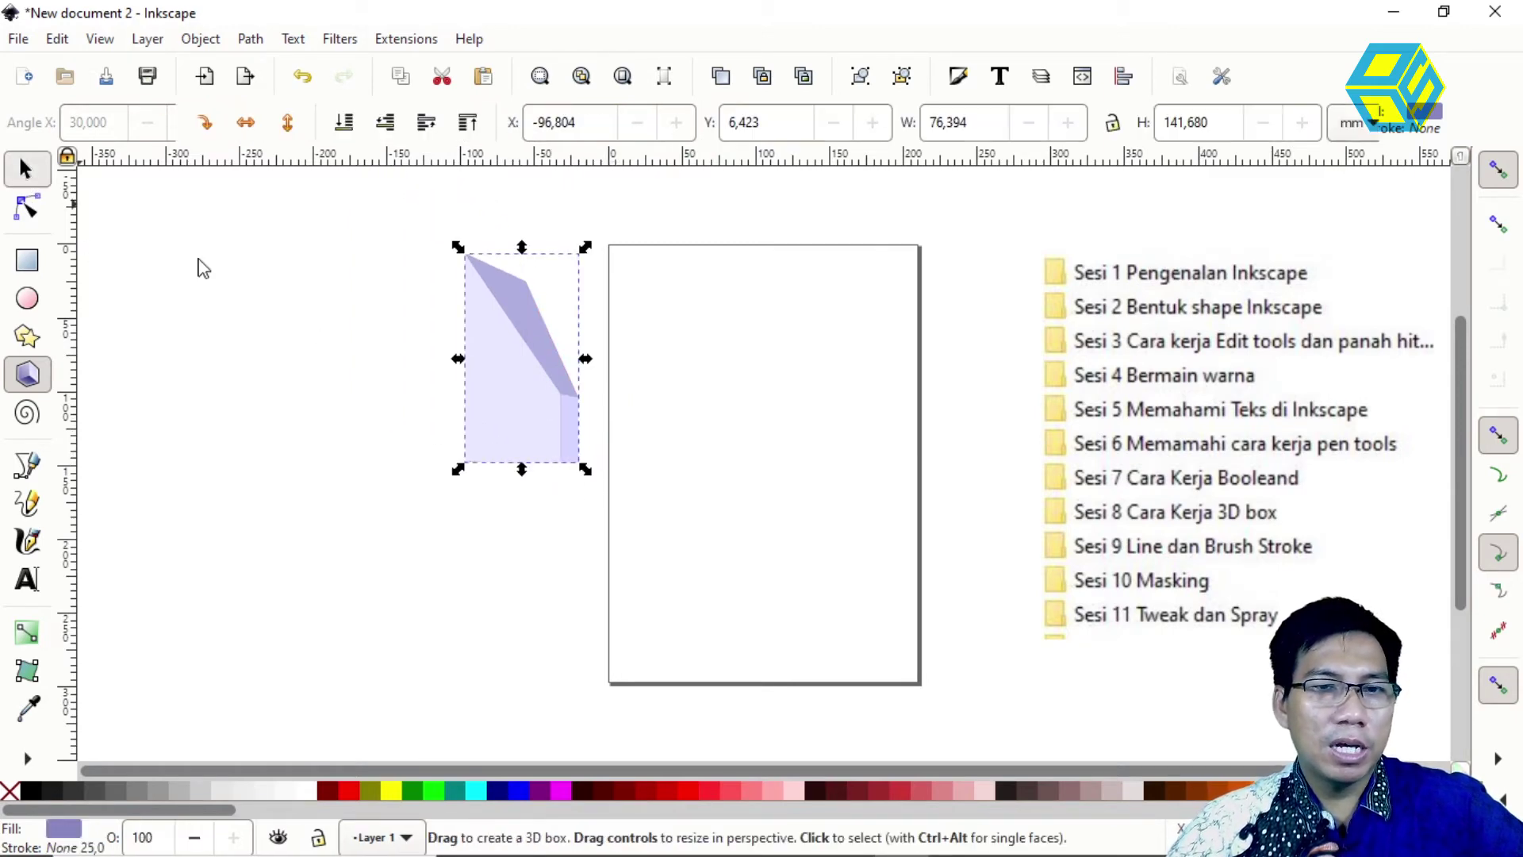
drag(534, 401, 532, 450)
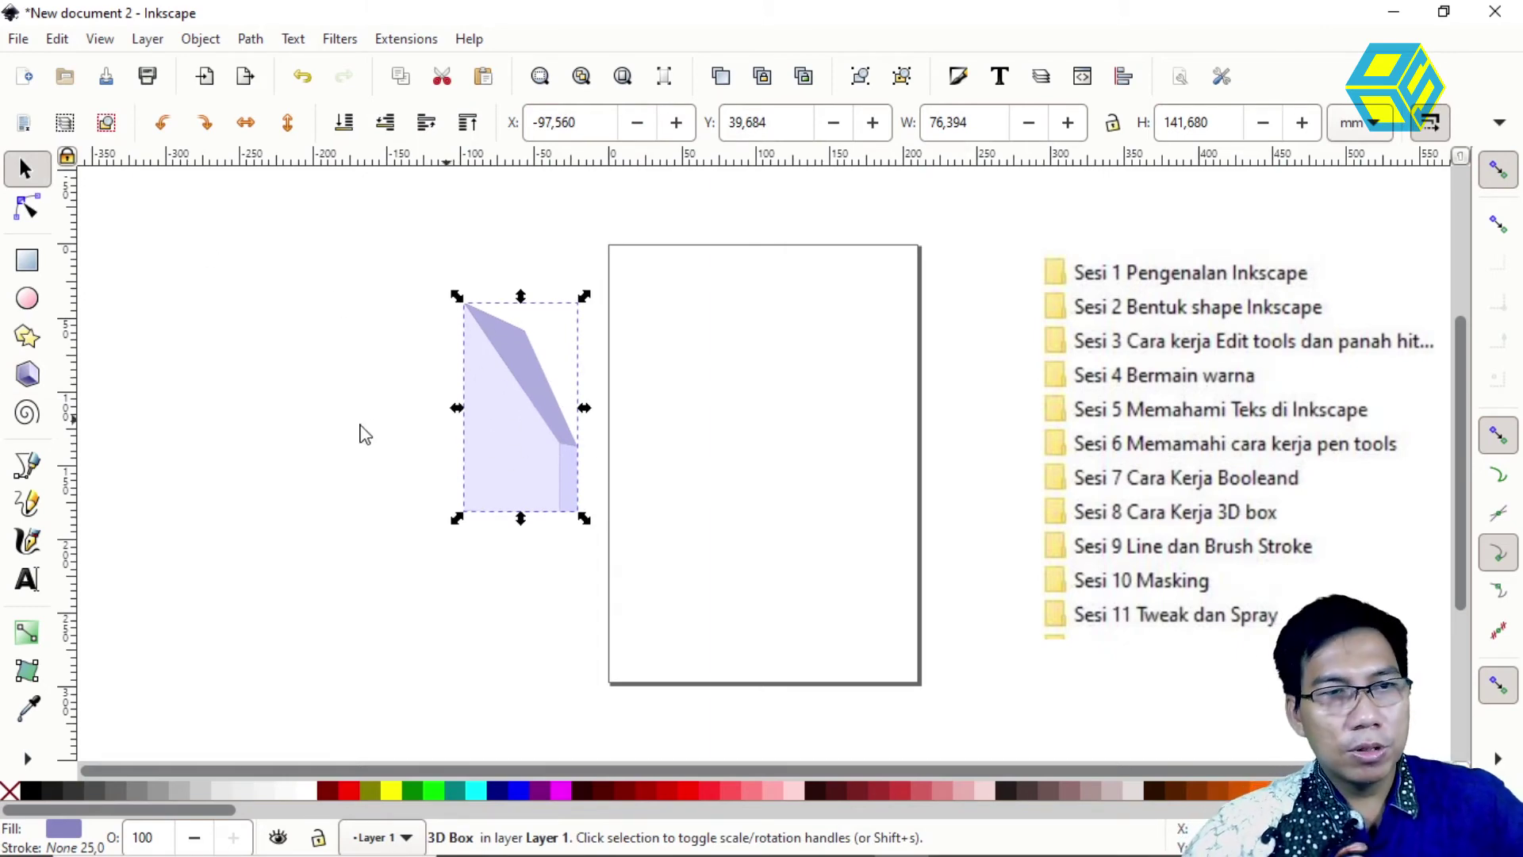
- Reshape the box by moving its vanishing points, extending its depth and stretching it taller
click(33, 378)
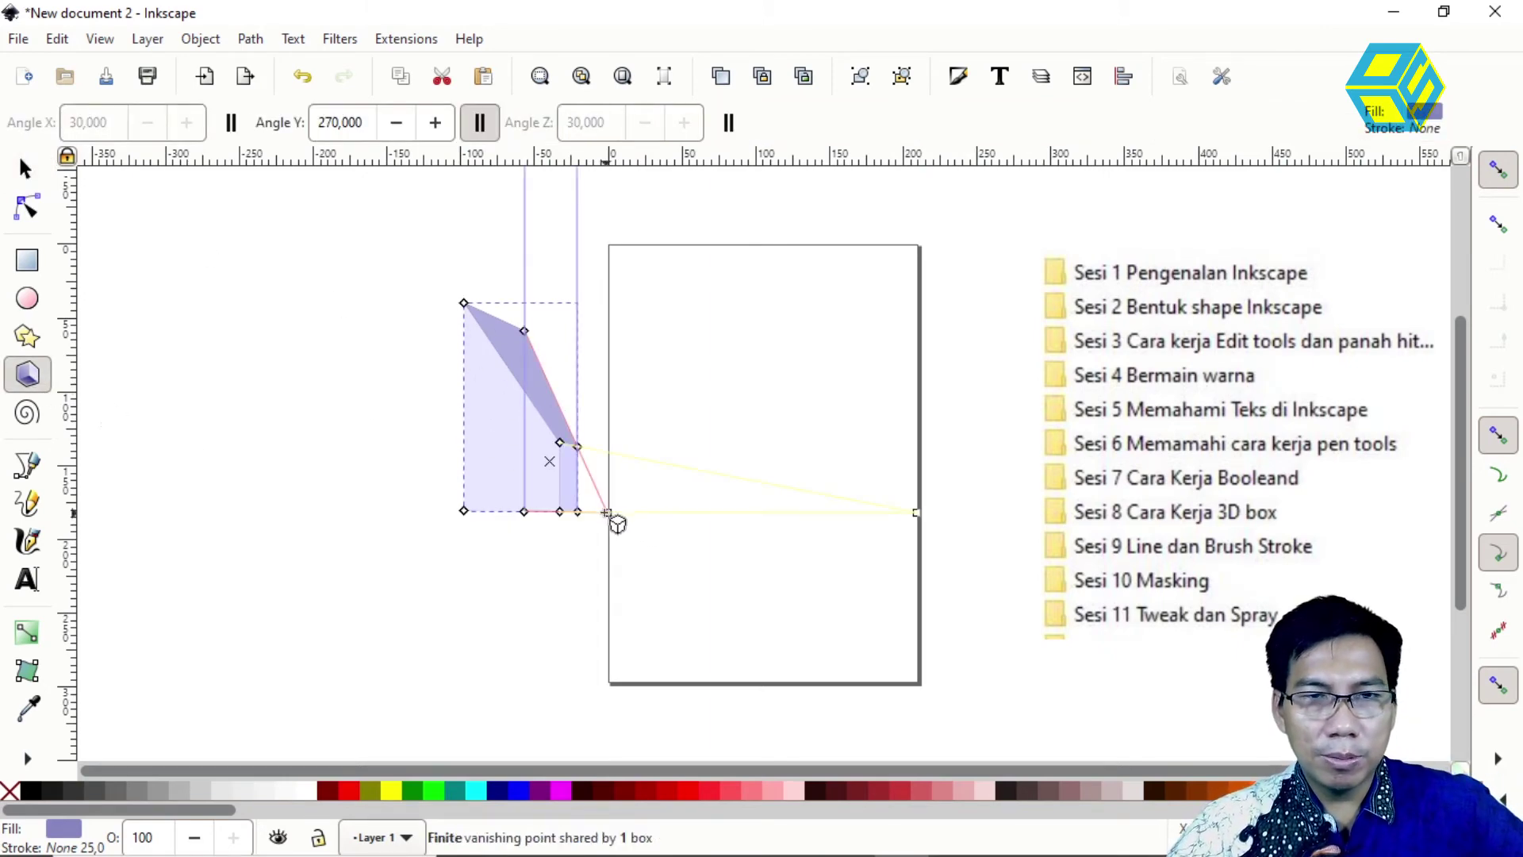
mouse_move(608, 512)
mouse_down()
mouse_move(616, 524)
mouse_move(532, 536)
mouse_up()
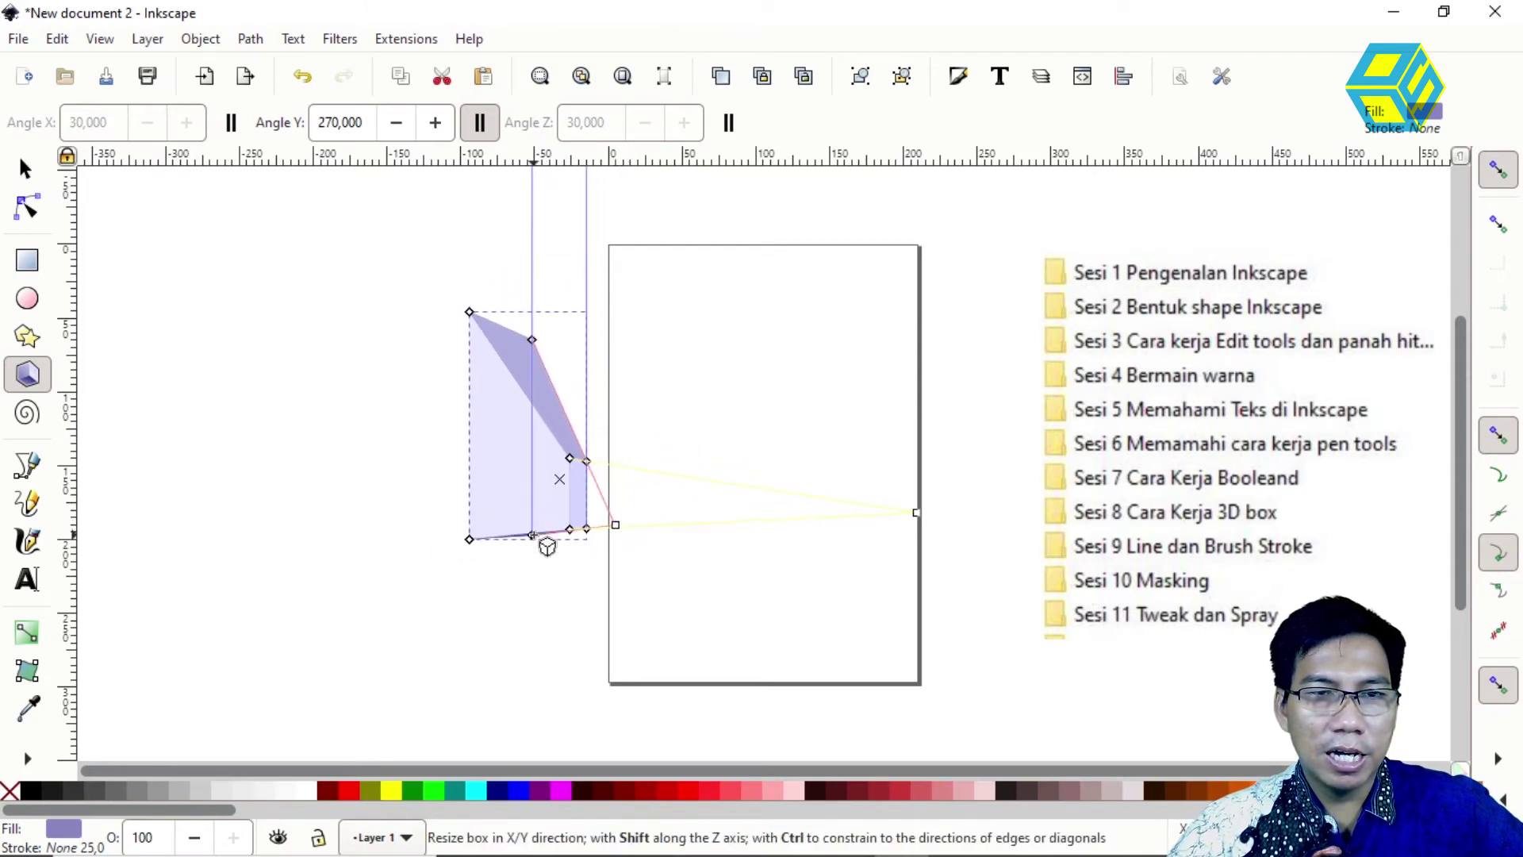
drag(580, 450, 684, 469)
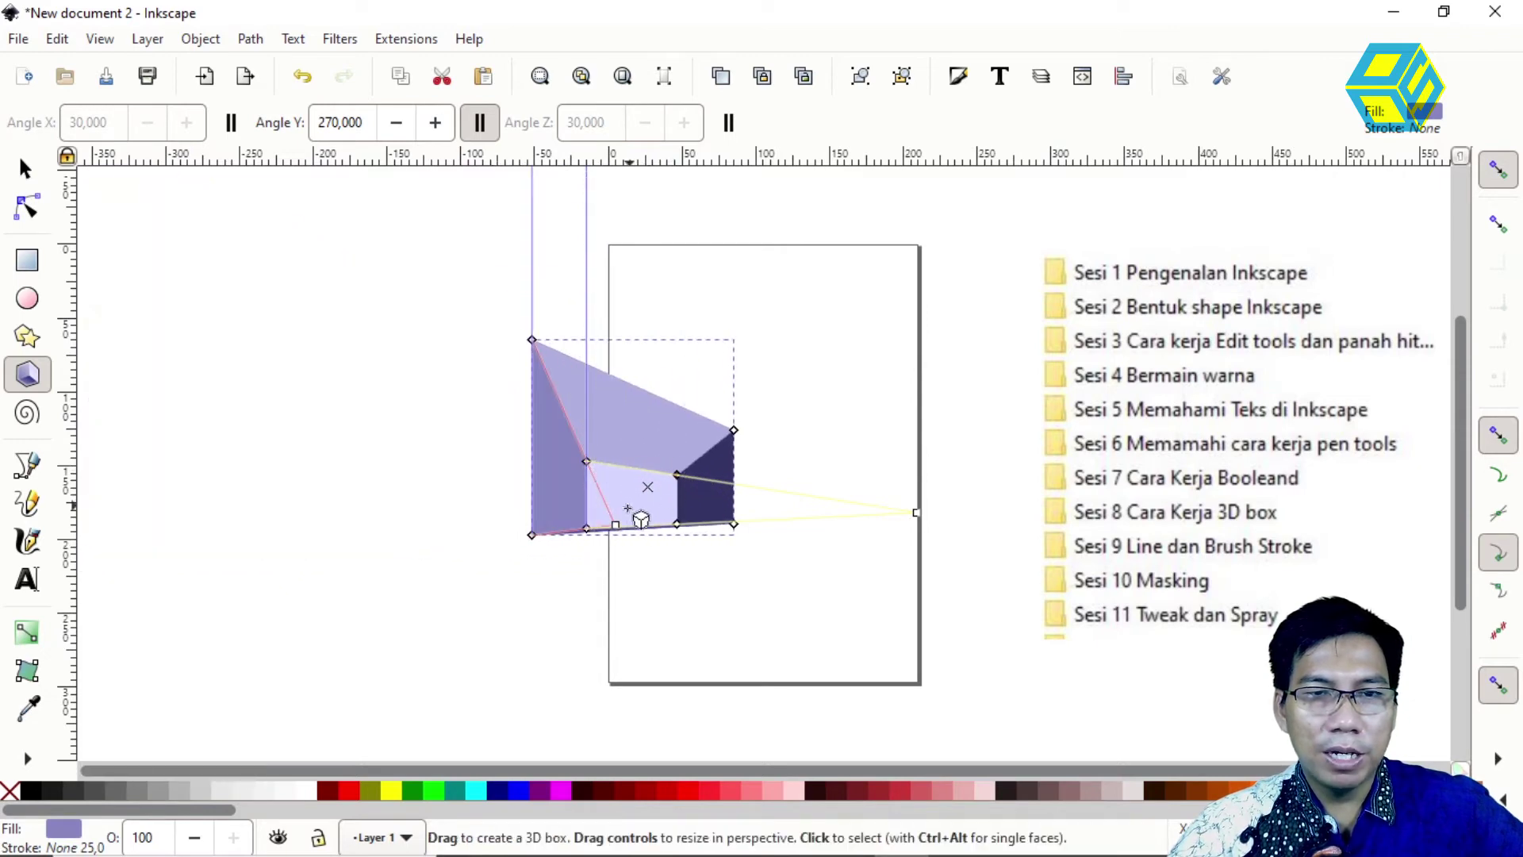
mouse_move(582, 536)
mouse_down()
mouse_move(605, 481)
mouse_move(585, 557)
mouse_up()
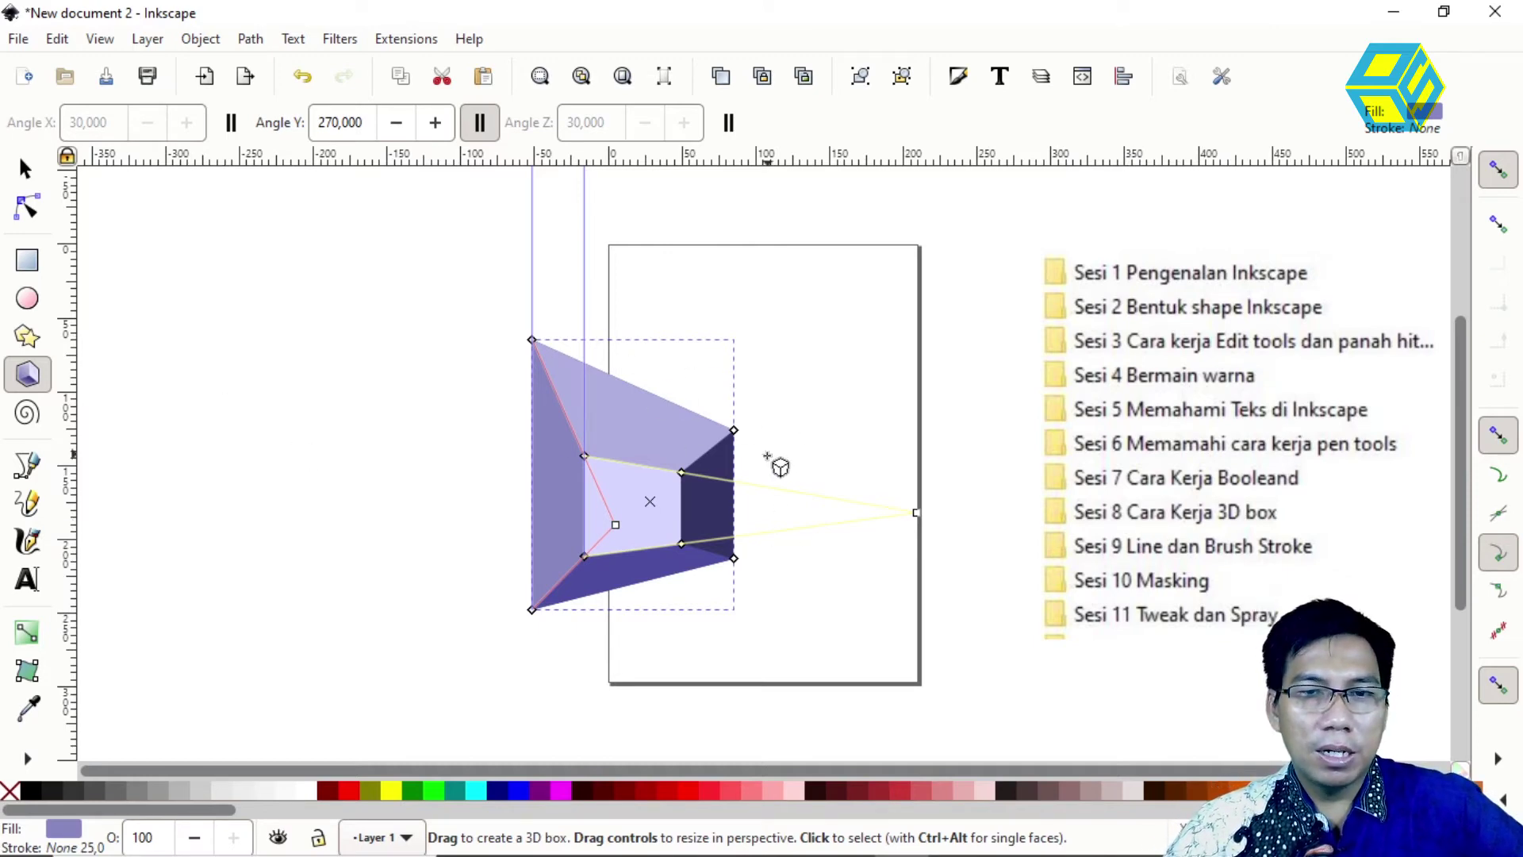
mouse_move(917, 513)
mouse_down()
mouse_move(920, 391)
mouse_move(897, 430)
mouse_up()
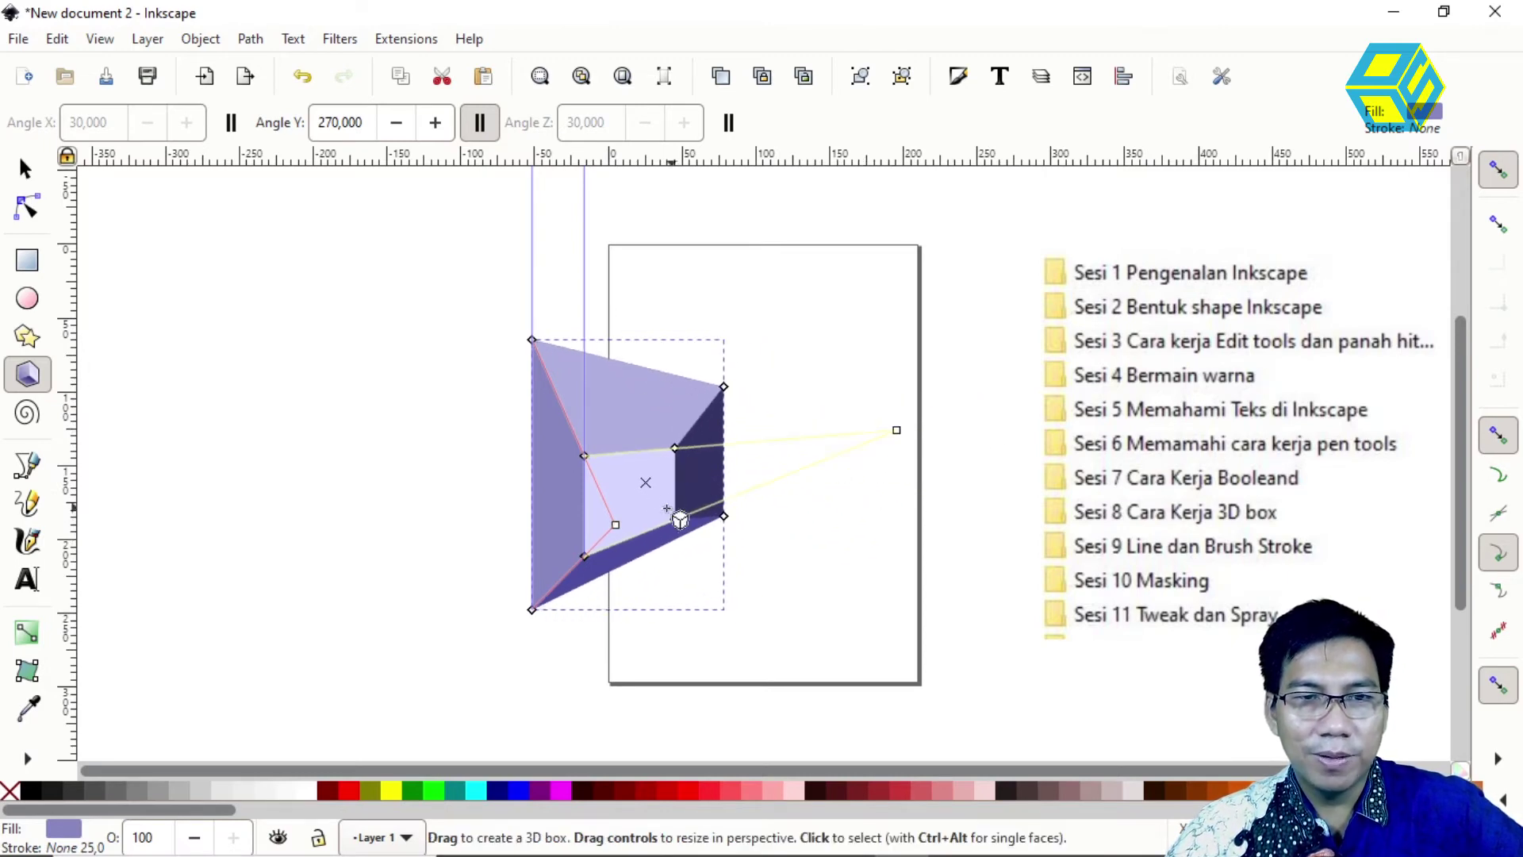
- Draw a second 3D box from the shared vanishing point and readjust the vanishing points for both boxes
drag(614, 524, 509, 536)
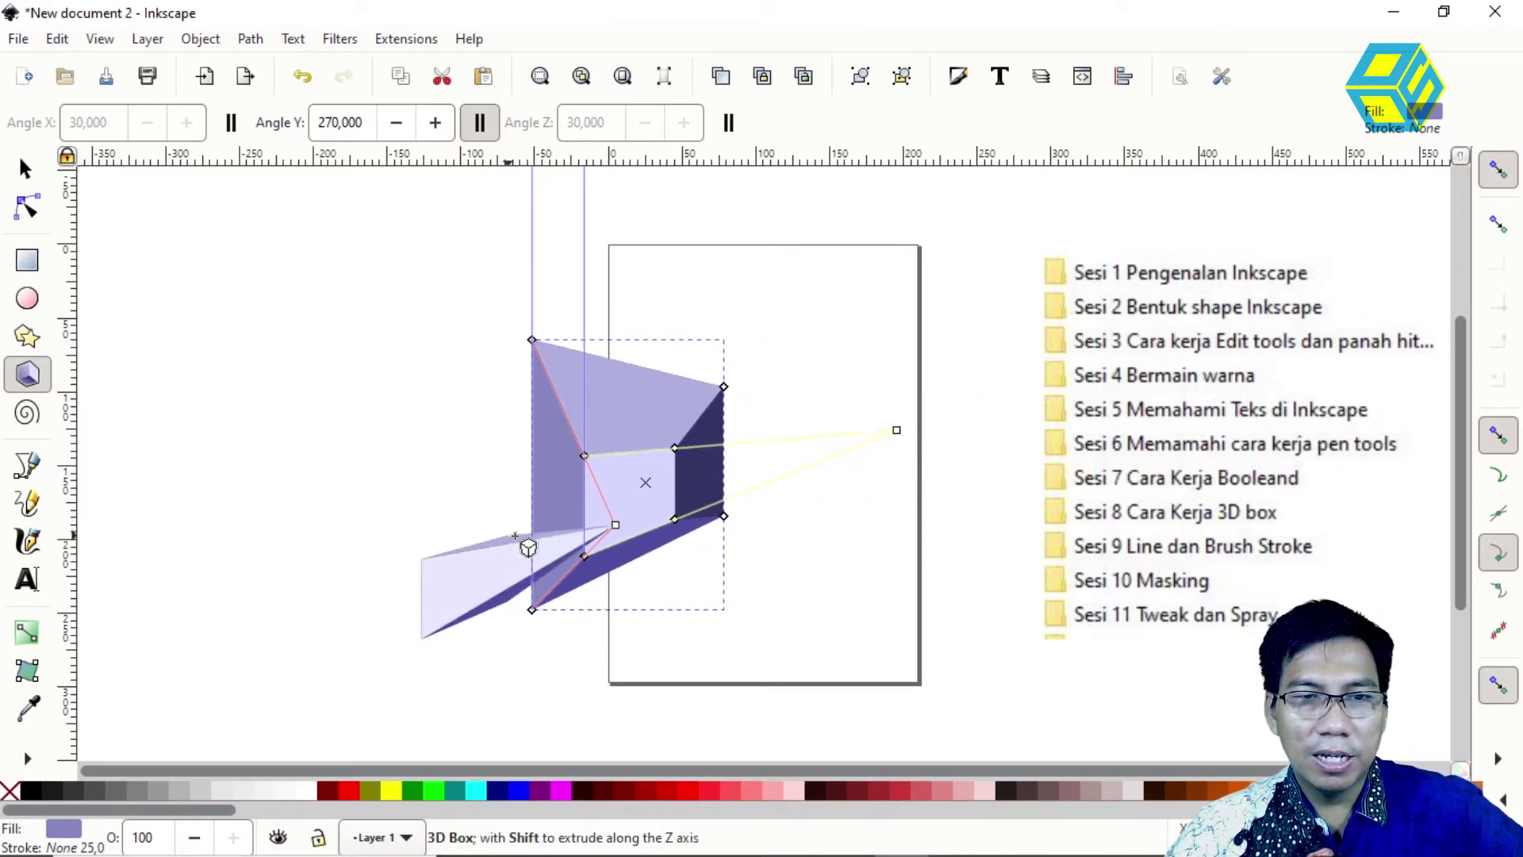
drag(616, 524, 501, 454)
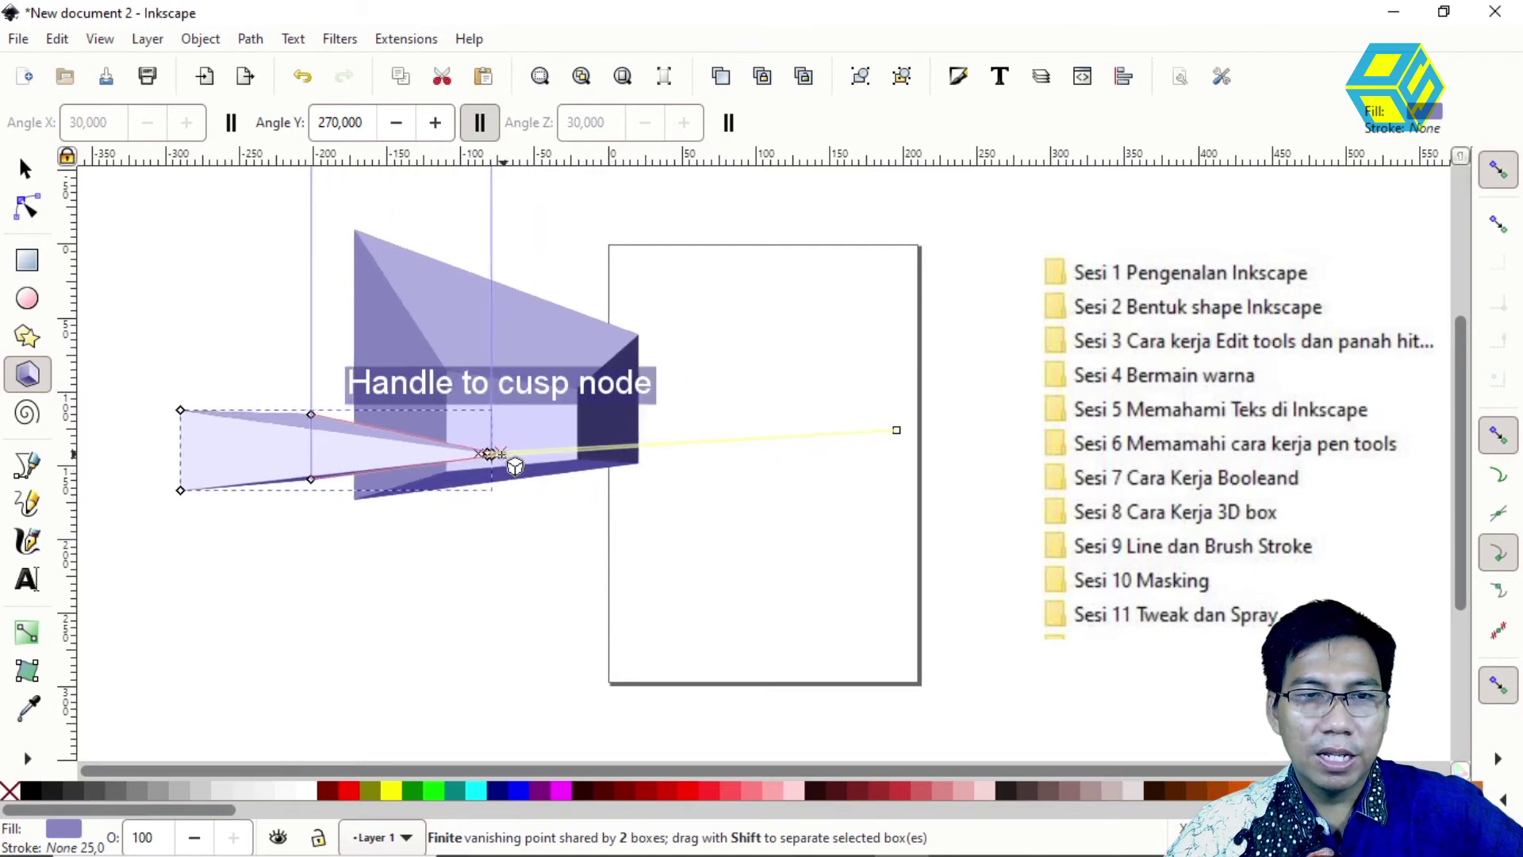
drag(502, 454, 536, 517)
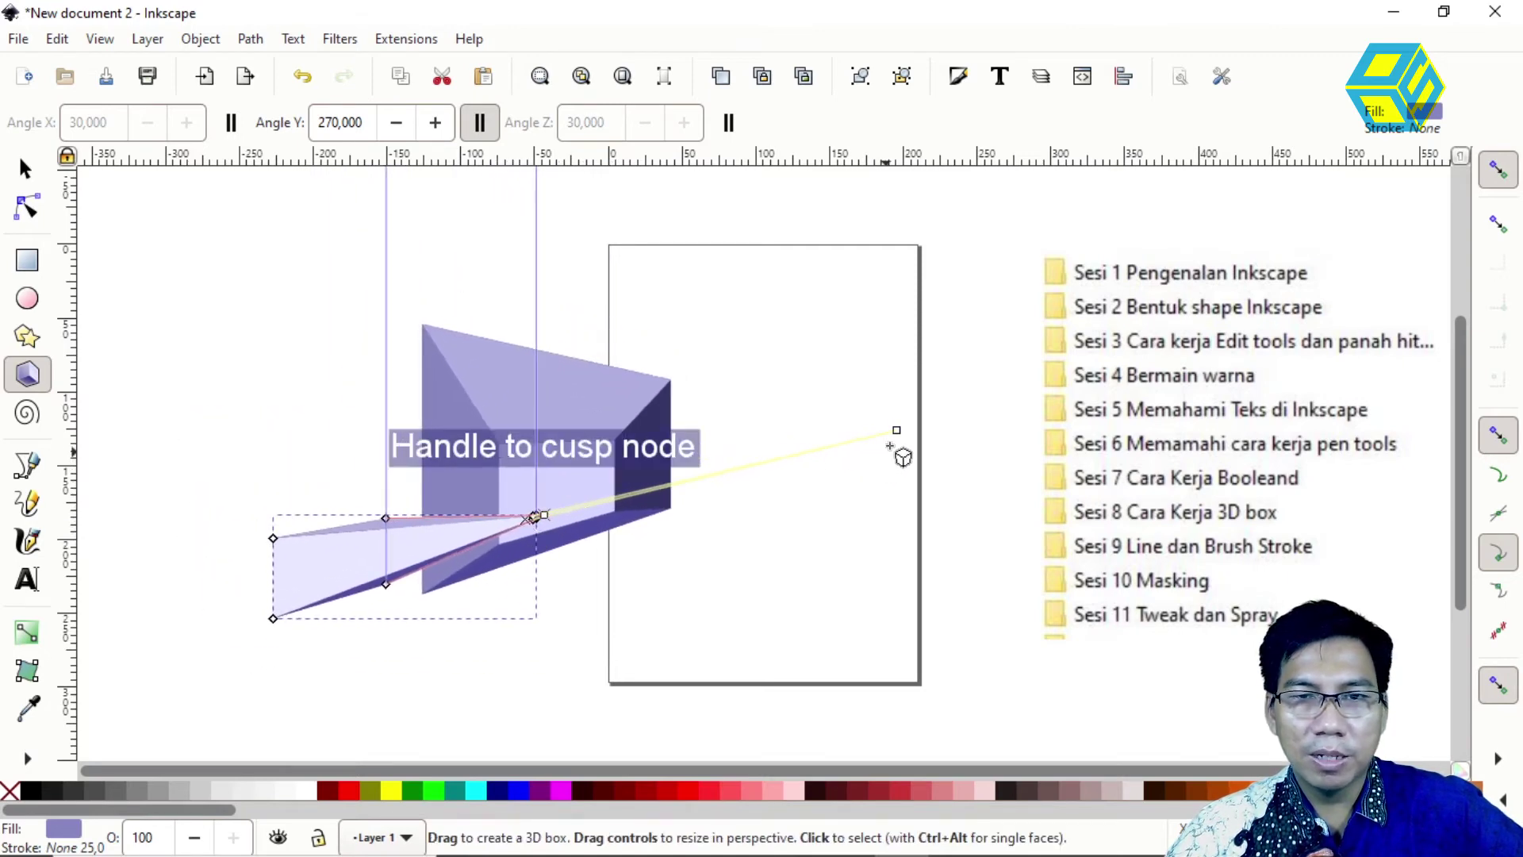
drag(897, 433, 761, 381)
mouse_move(725, 325)
mouse_down()
mouse_move(391, 350)
mouse_move(238, 466)
mouse_move(289, 360)
mouse_move(837, 516)
mouse_move(709, 333)
mouse_move(180, 425)
mouse_move(156, 503)
mouse_move(161, 414)
mouse_move(136, 412)
mouse_up()
mouse_move(520, 511)
mouse_down()
mouse_move(509, 536)
mouse_move(528, 512)
mouse_move(816, 476)
mouse_move(511, 551)
mouse_move(480, 593)
mouse_move(564, 499)
mouse_move(540, 544)
mouse_move(554, 541)
mouse_up()
mouse_move(1458, 330)
mouse_down()
mouse_move(1468, 208)
mouse_move(1433, 469)
mouse_move(1433, 303)
mouse_move(1433, 350)
mouse_up()
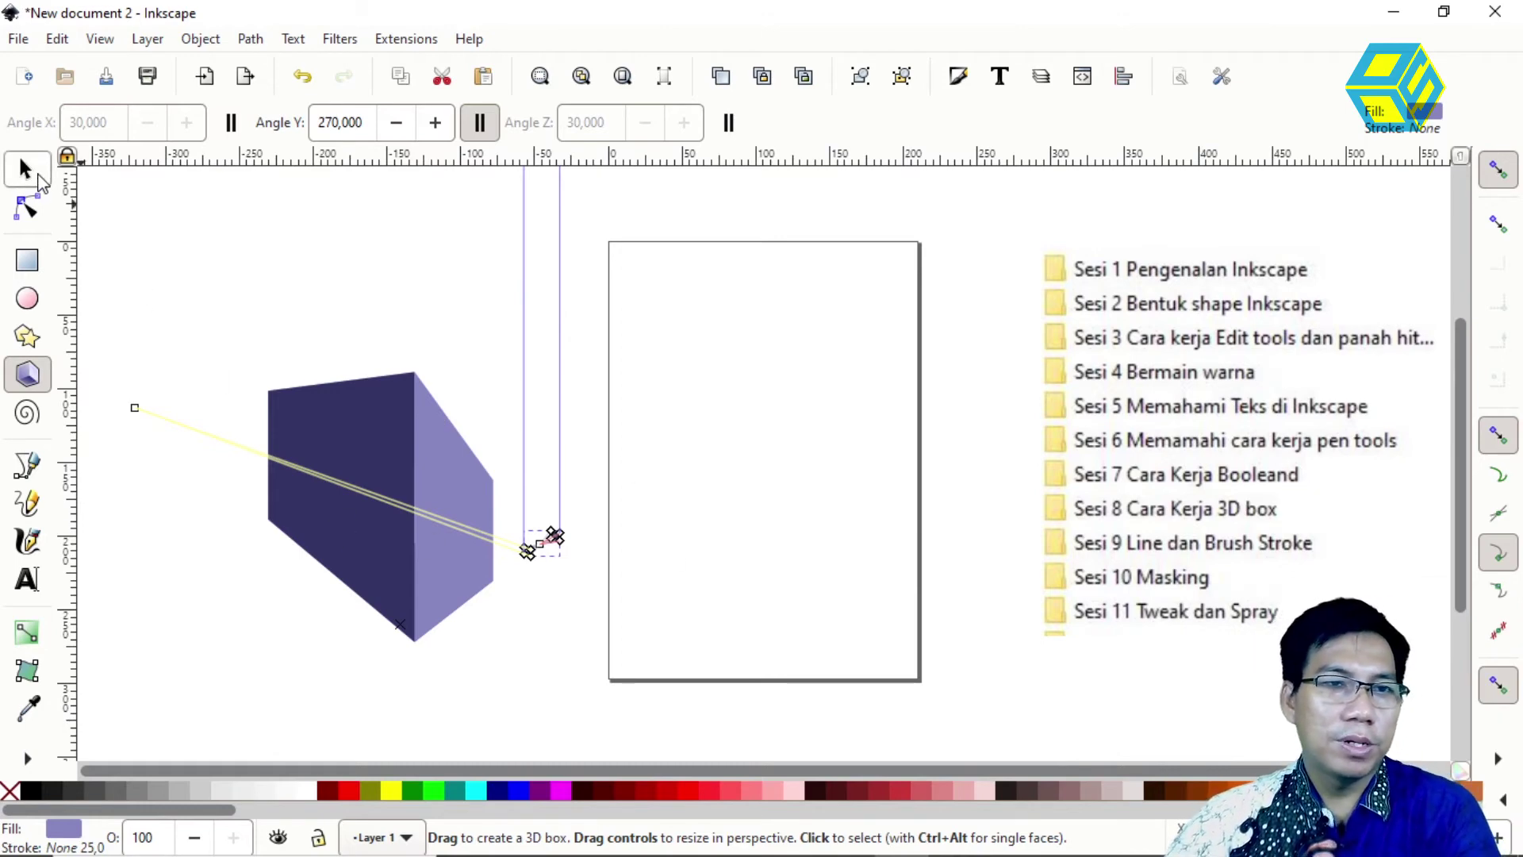
- Rubber-band select both parts of the 3D box and delete them
click(25, 168)
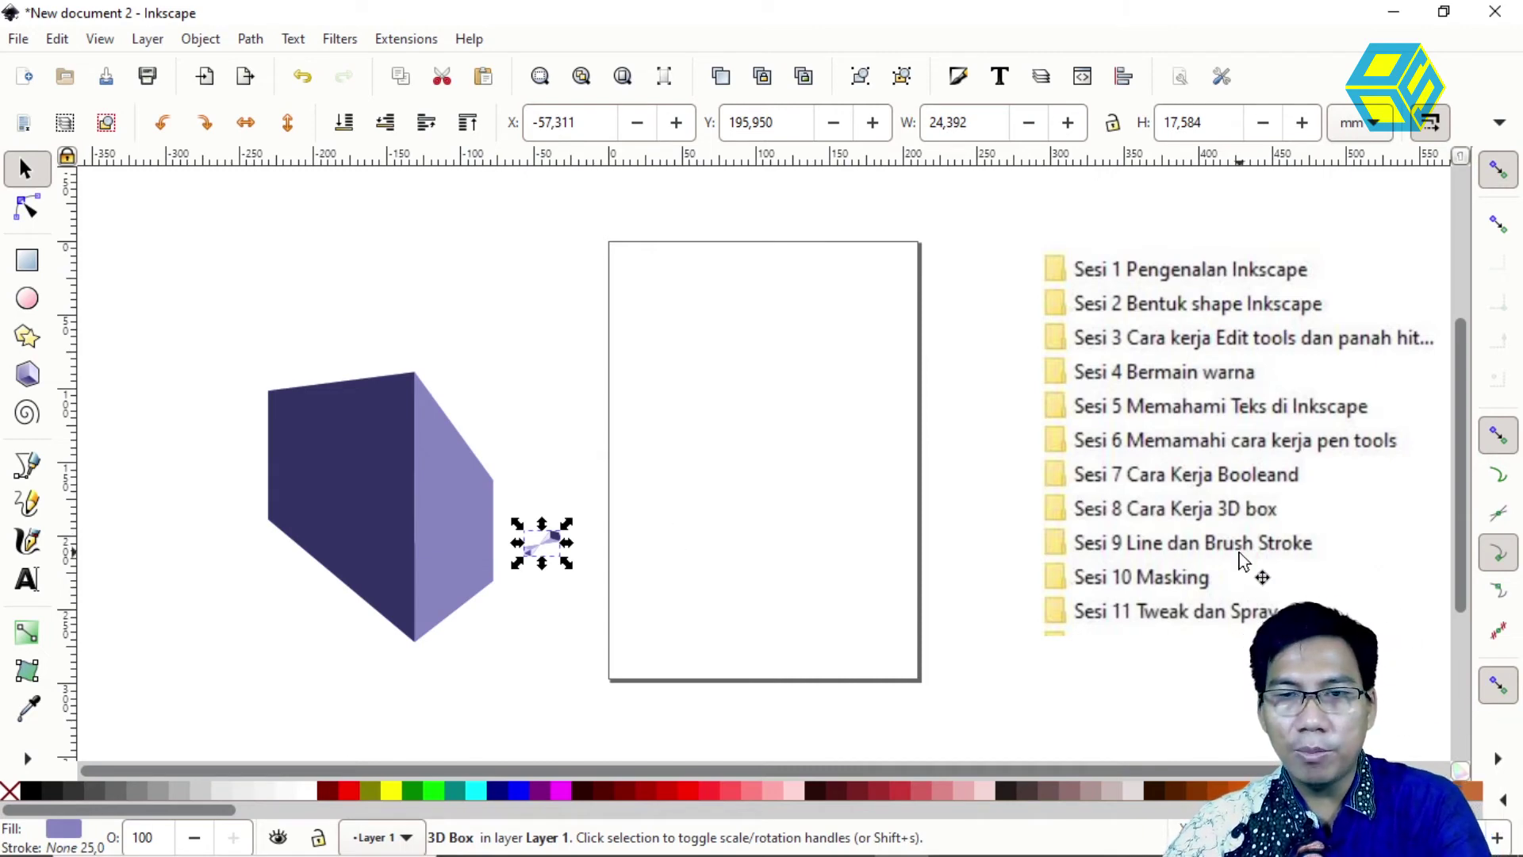
click(253, 349)
drag(219, 292, 621, 670)
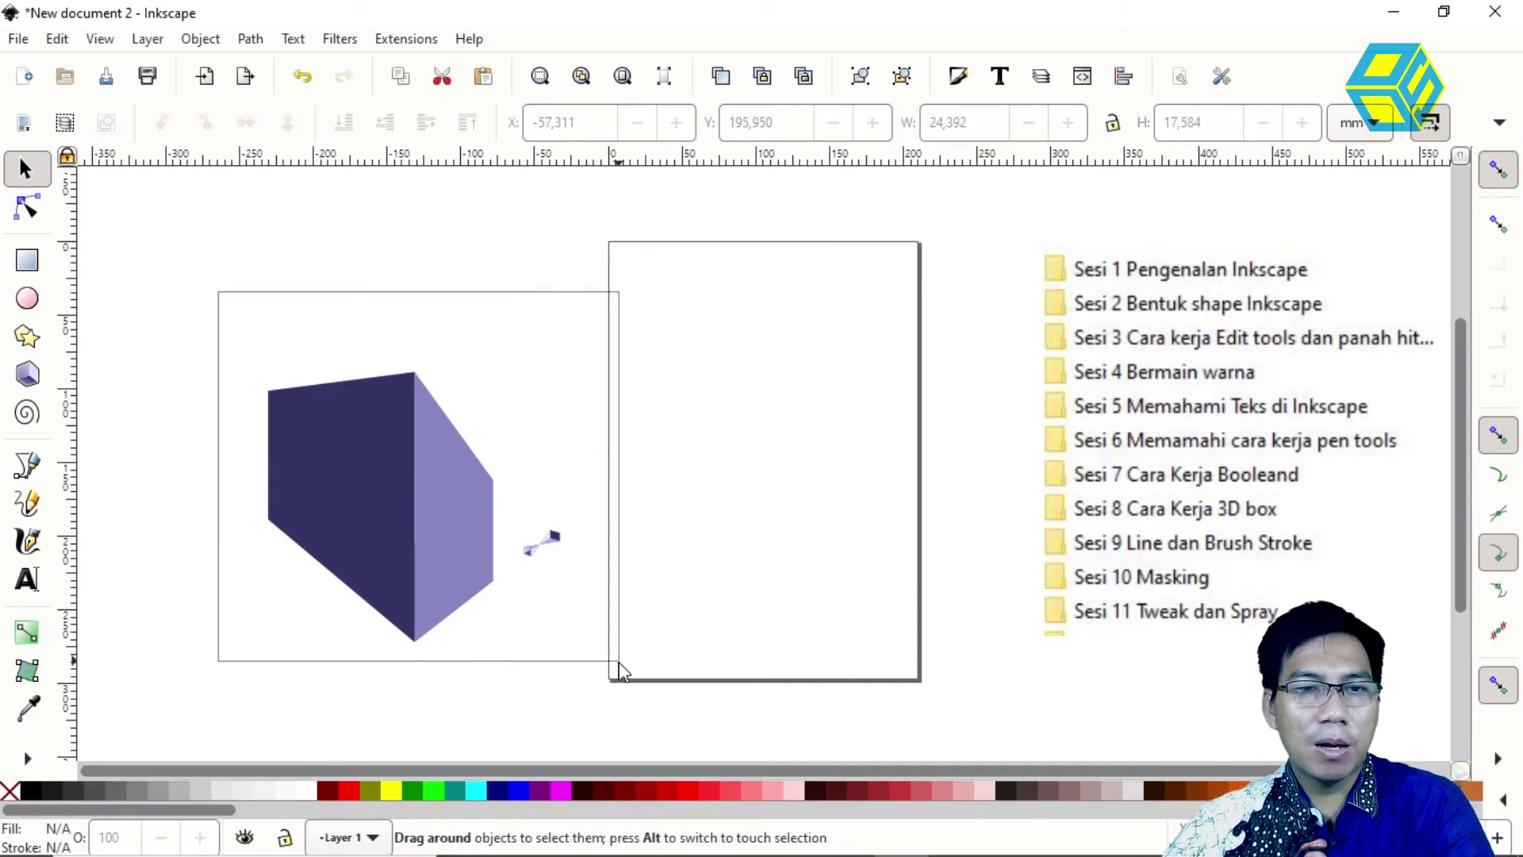
key(Delete)
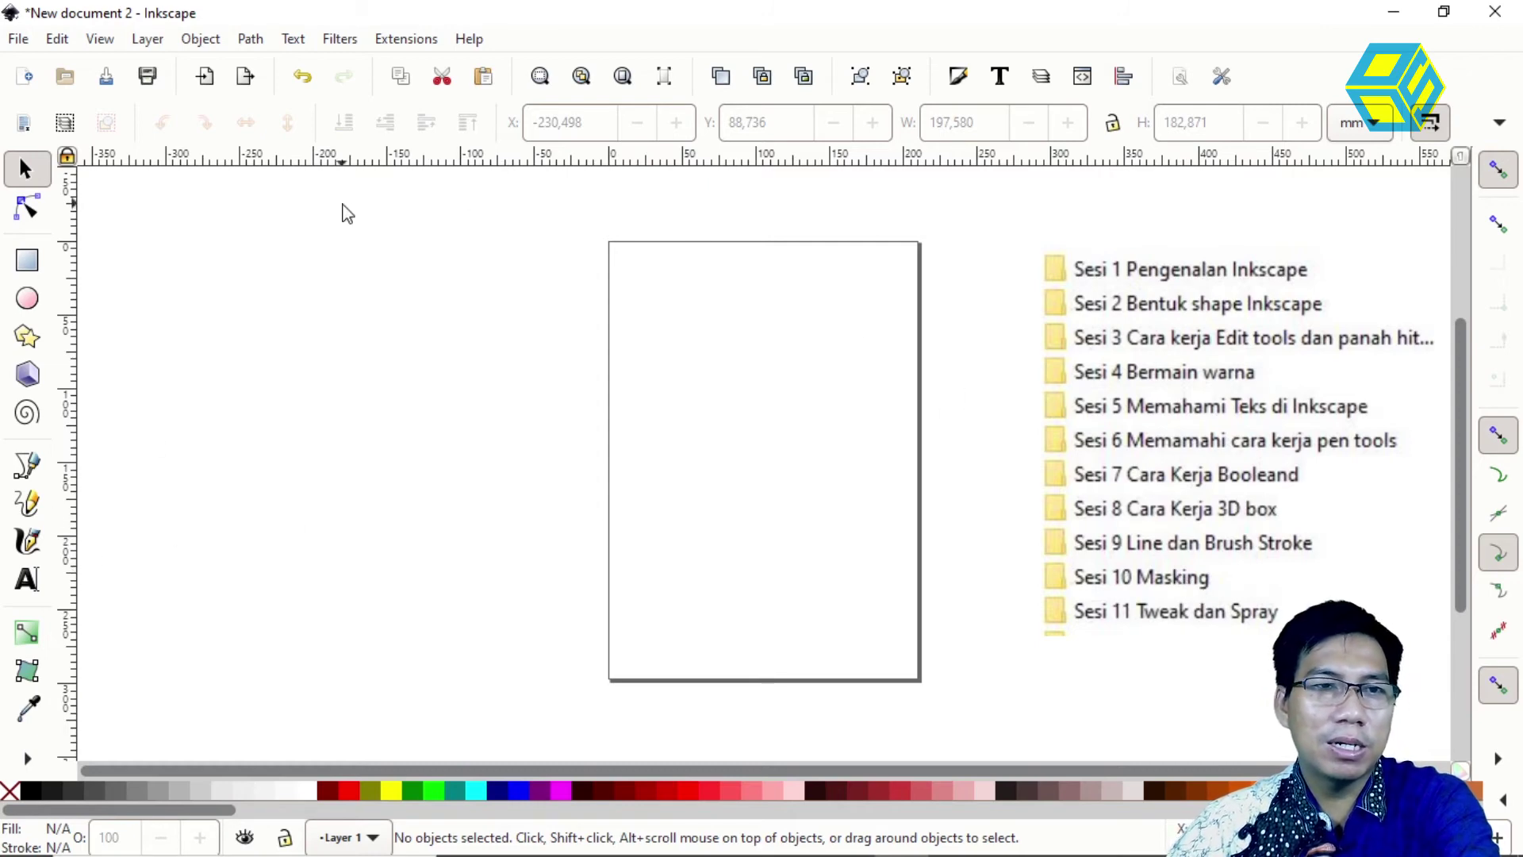
- Import and embed the 'Sesi 10 masking' image from the Sesi 10 Masking folder, placing it over the page's left edge
click(17, 39)
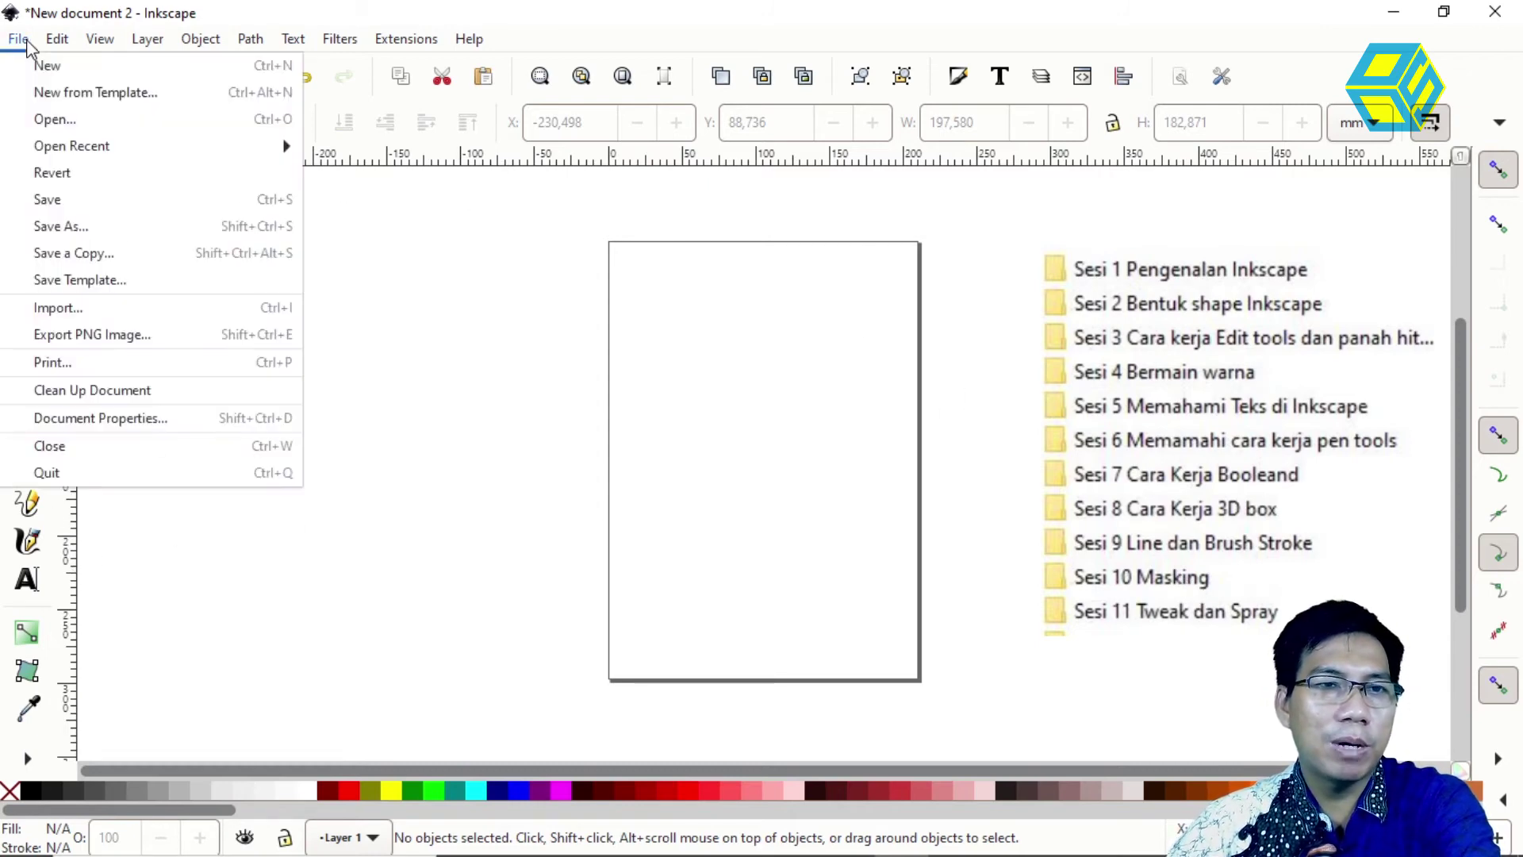
click(117, 309)
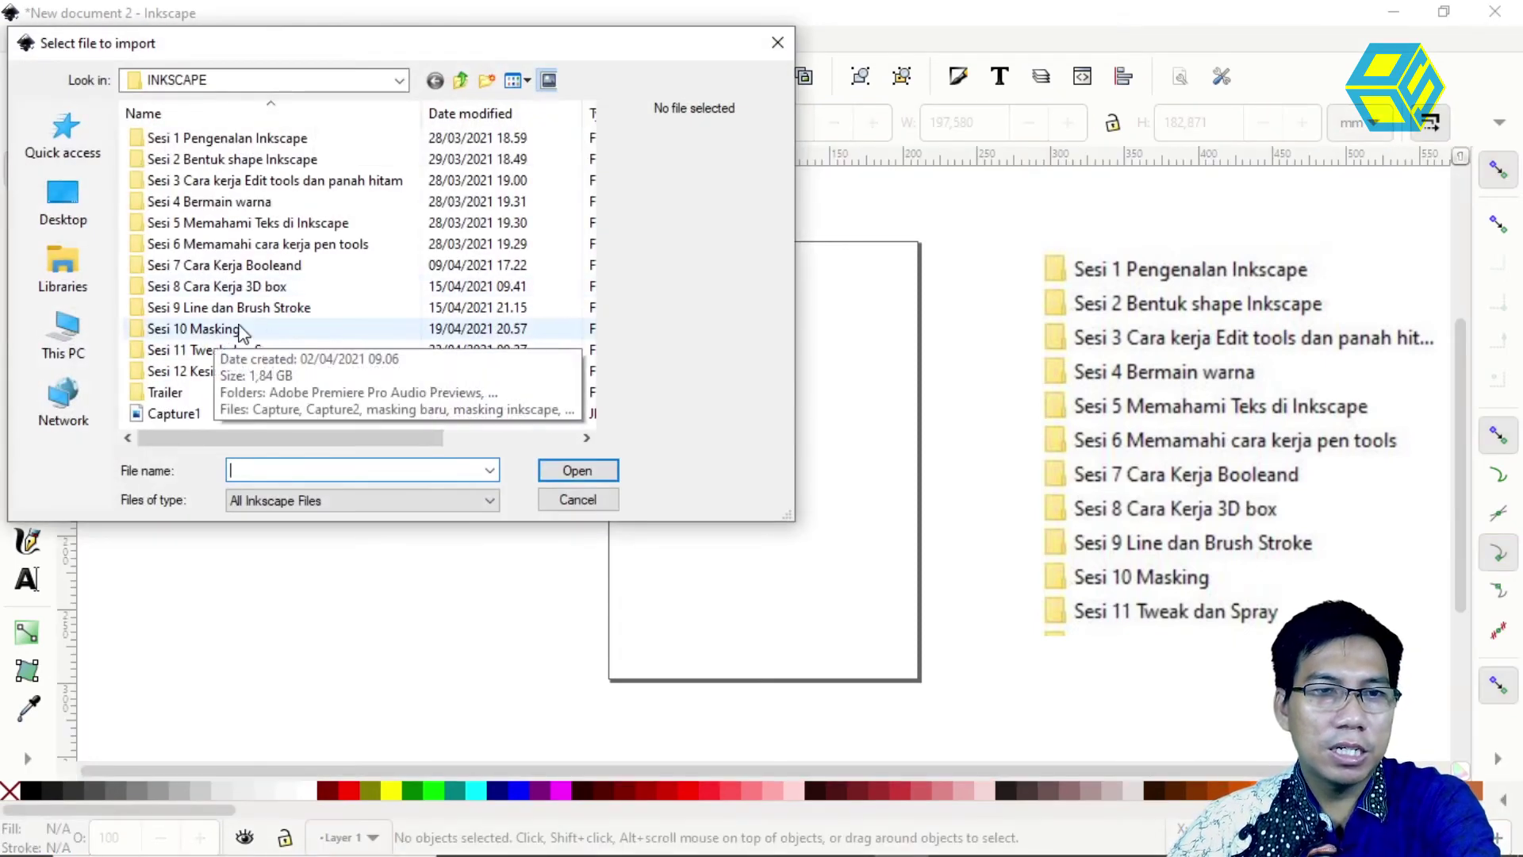
double_click(214, 328)
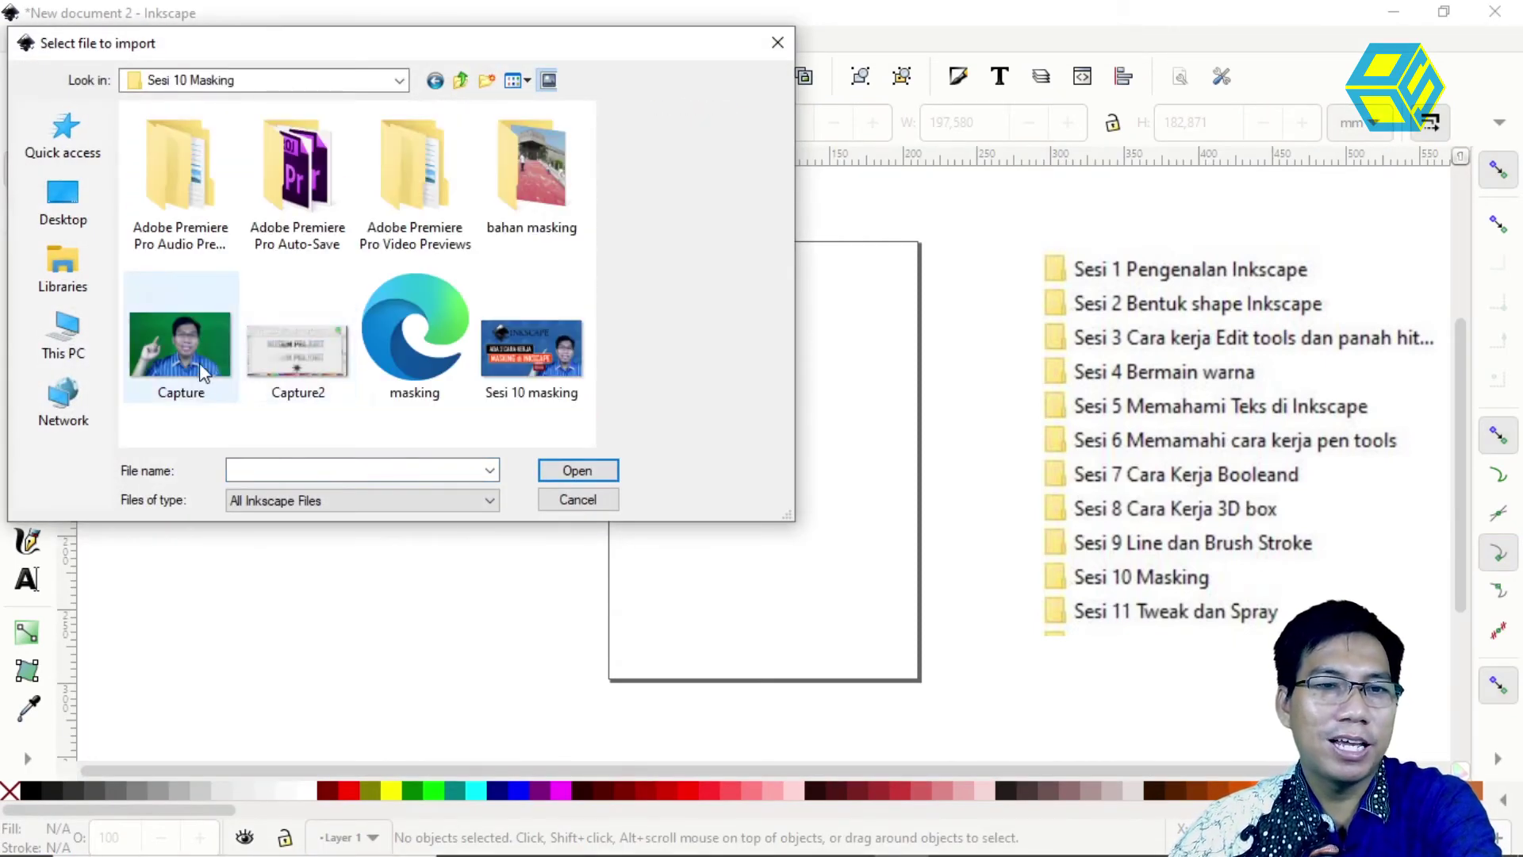
double_click(523, 170)
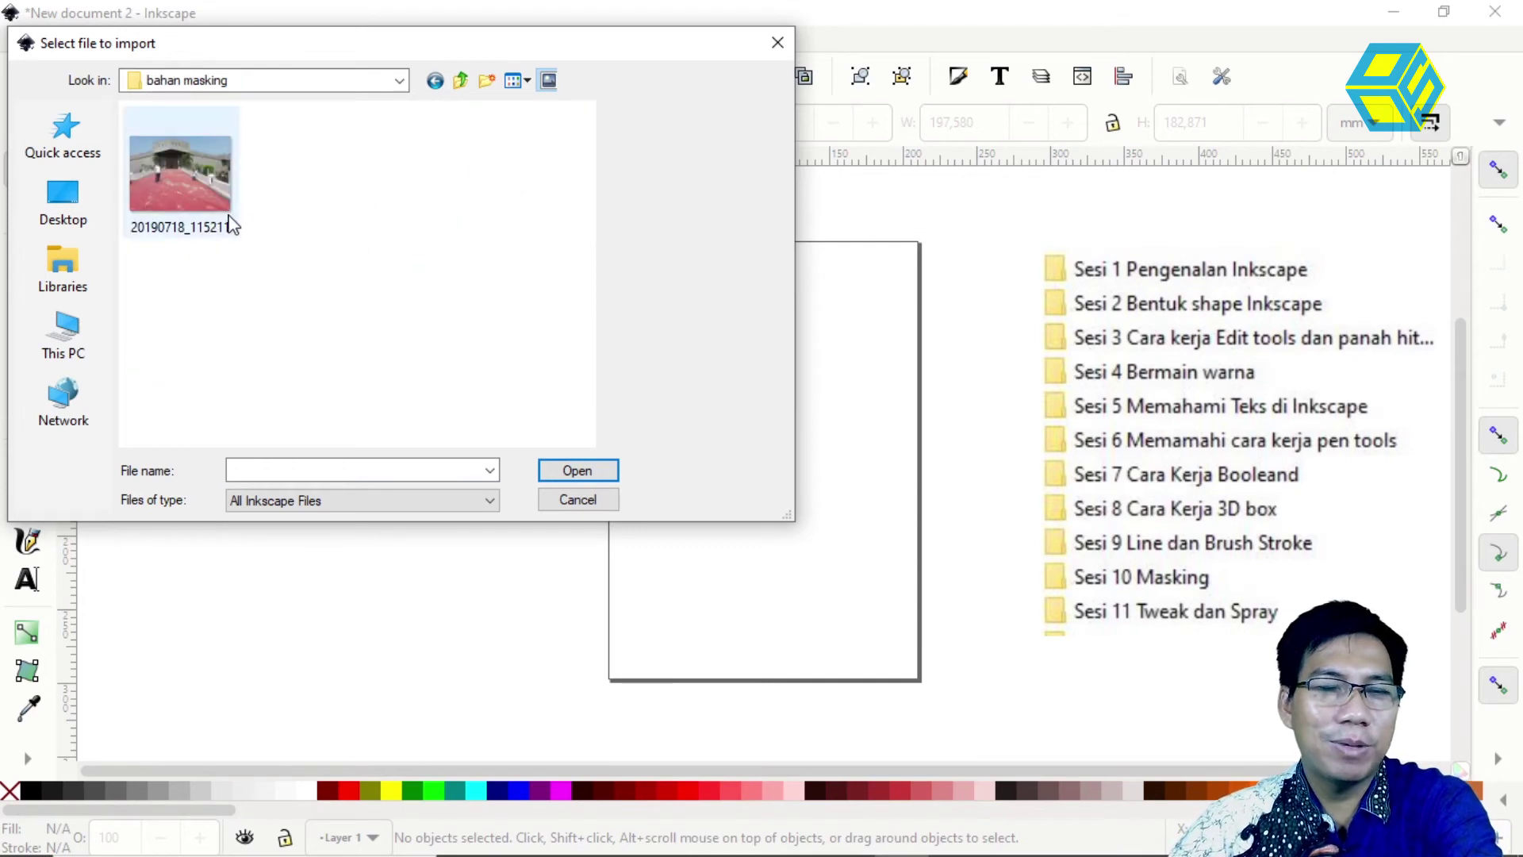
click(462, 90)
click(526, 359)
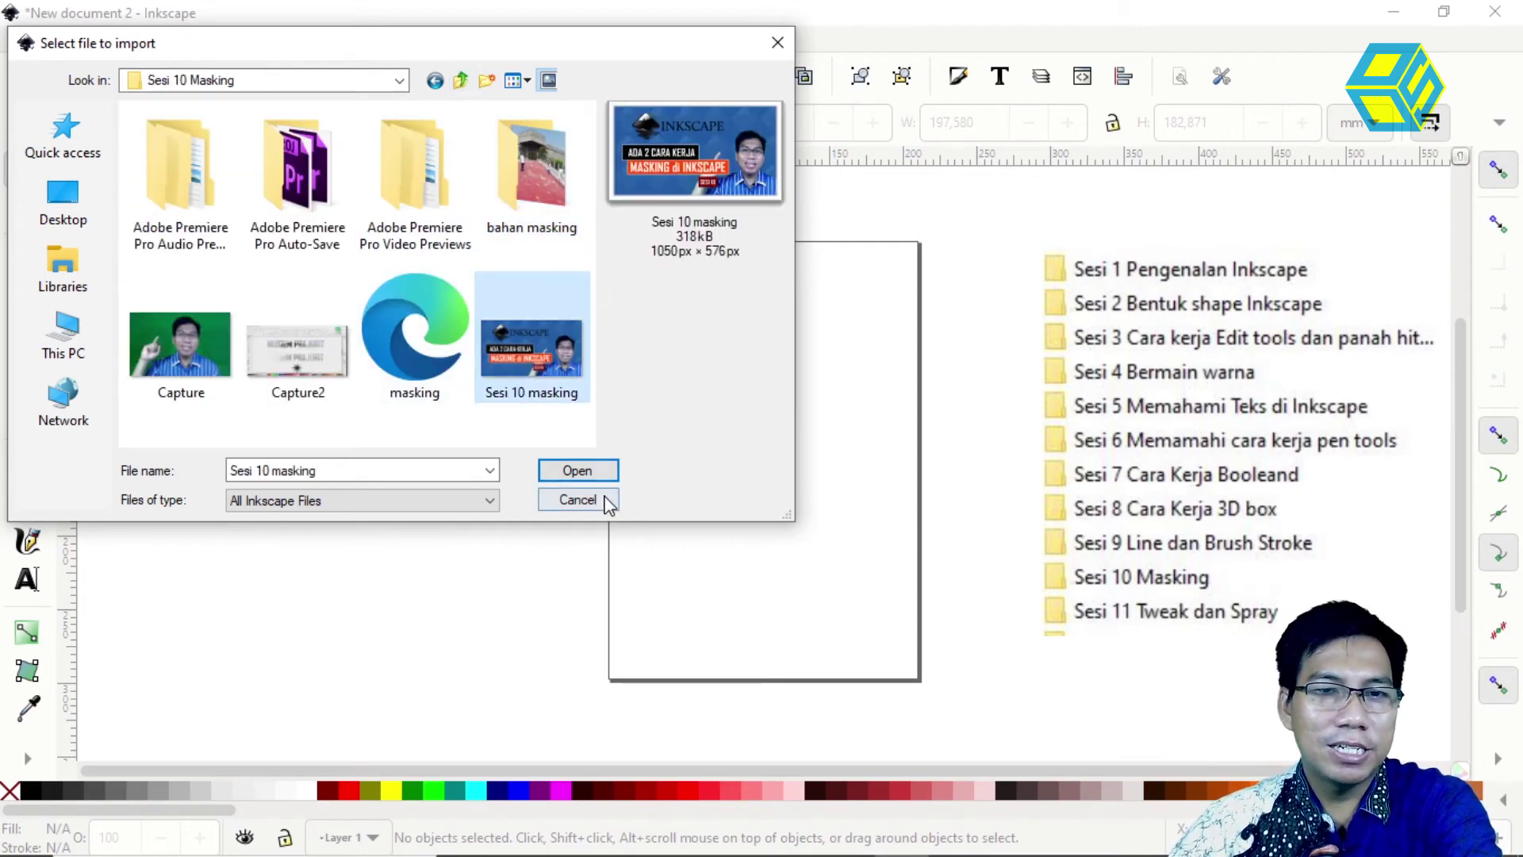
click(585, 474)
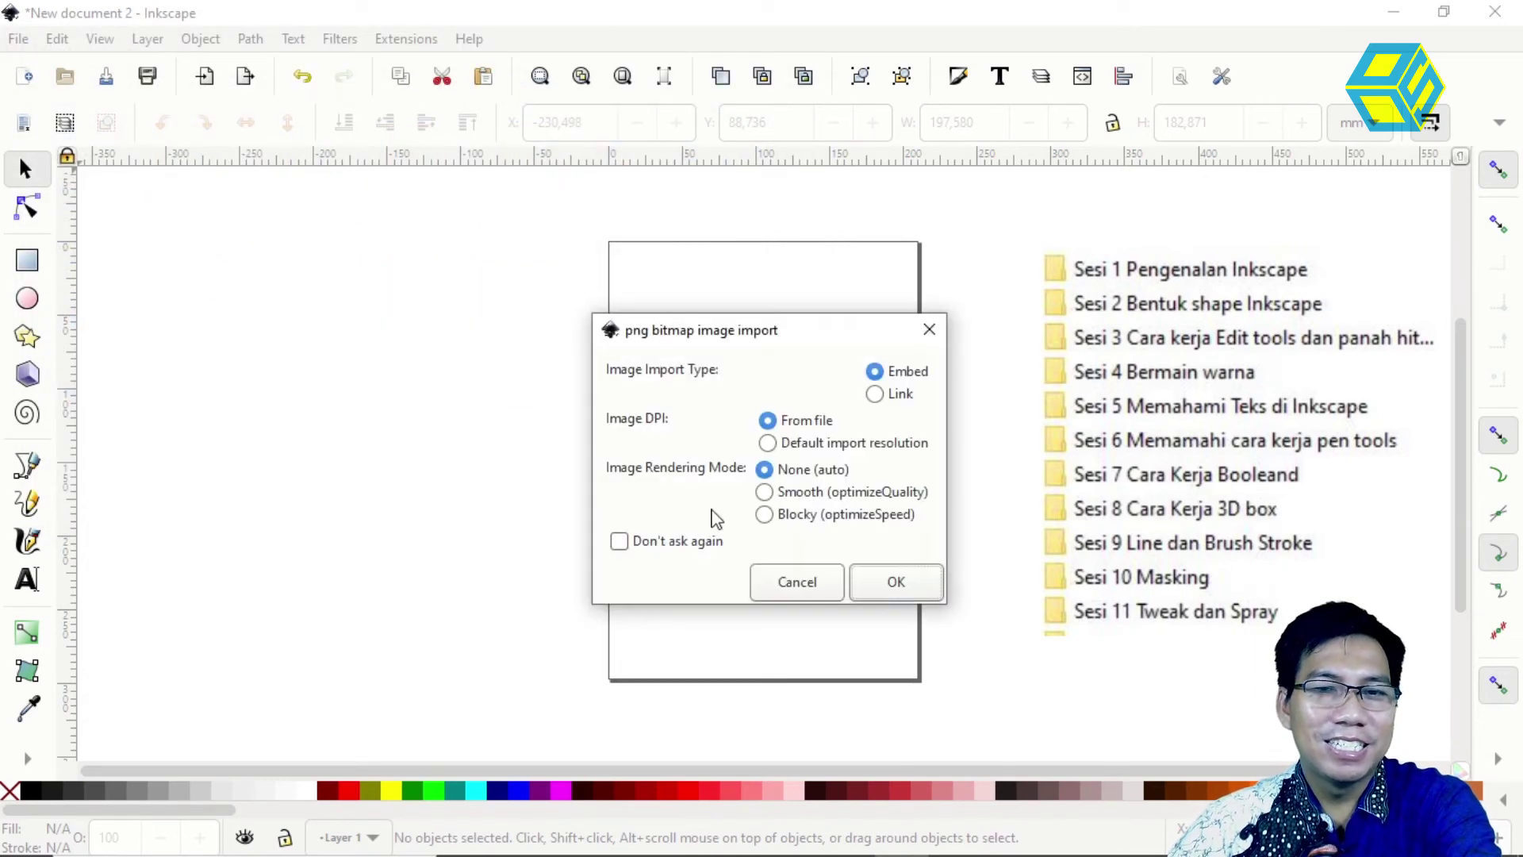
click(895, 585)
mouse_move(369, 305)
mouse_down()
mouse_move(532, 426)
mouse_move(470, 408)
mouse_up()
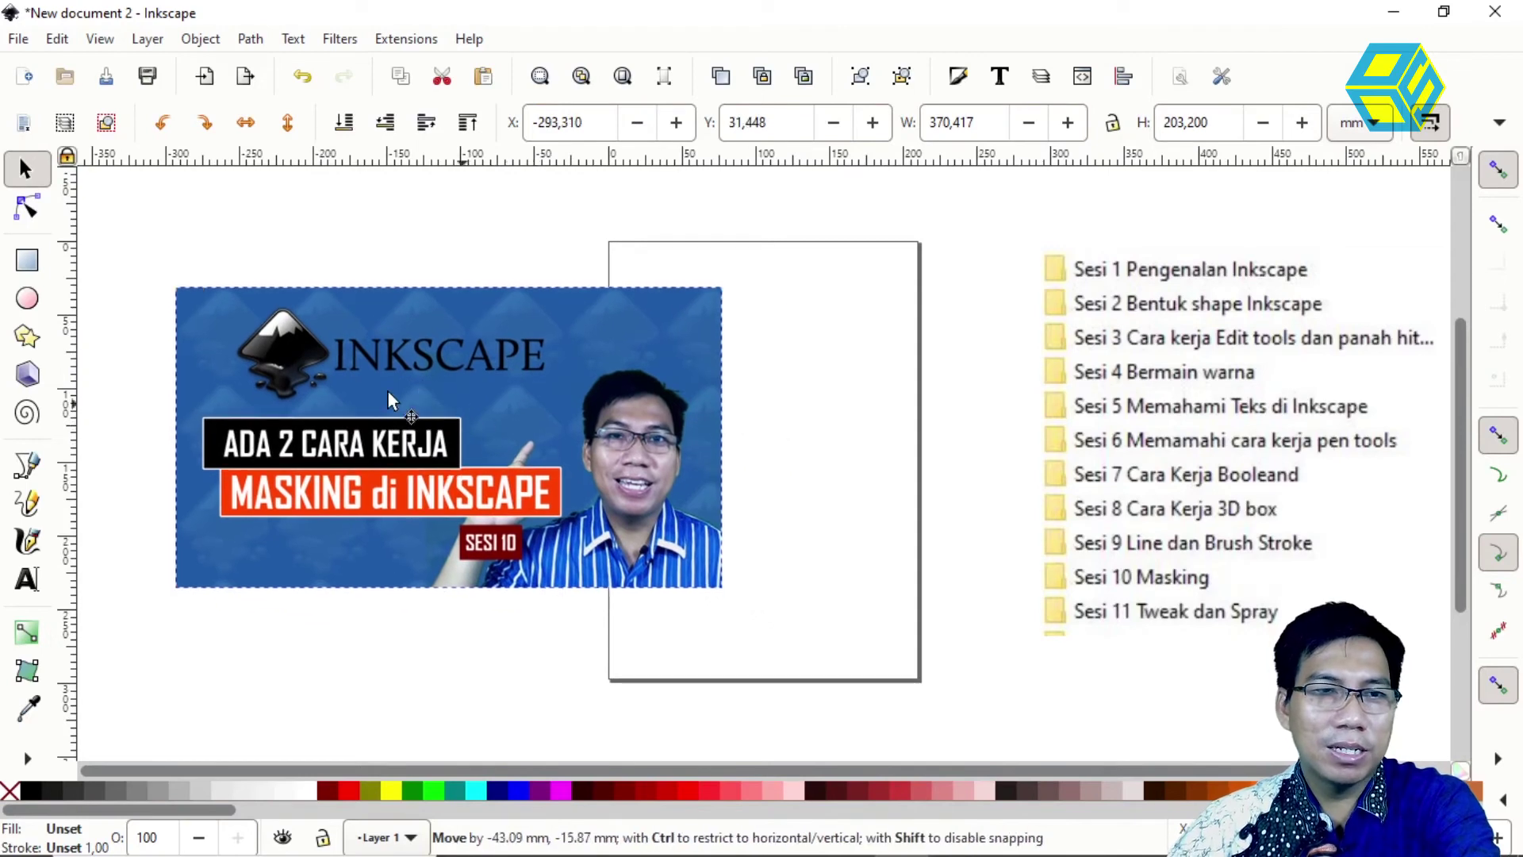
- Draw a yellow ellipse over the thumbnail, then select both and delete them
click(28, 300)
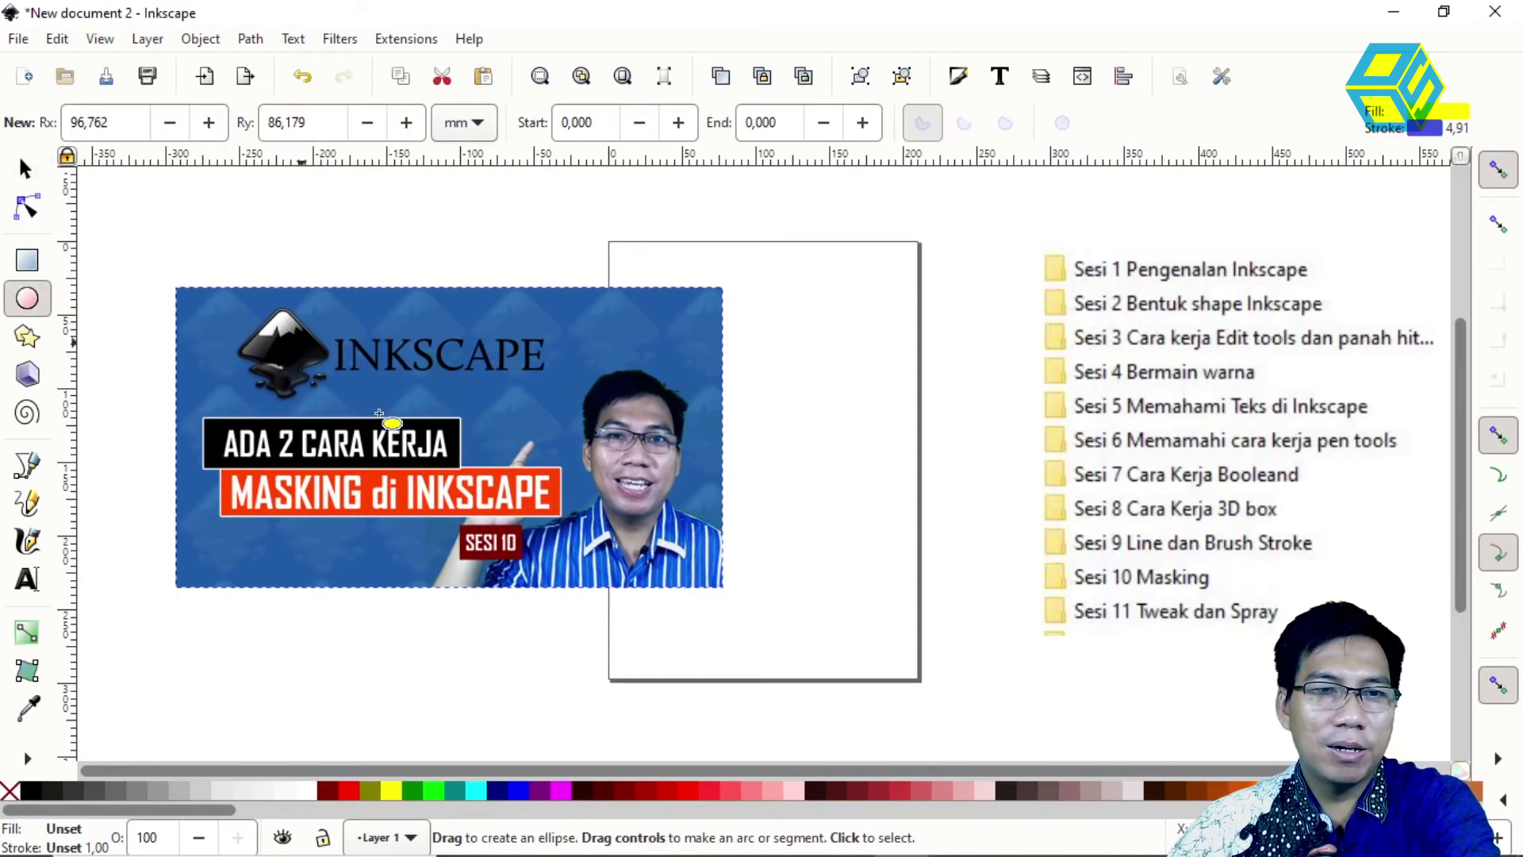
drag(379, 413, 574, 552)
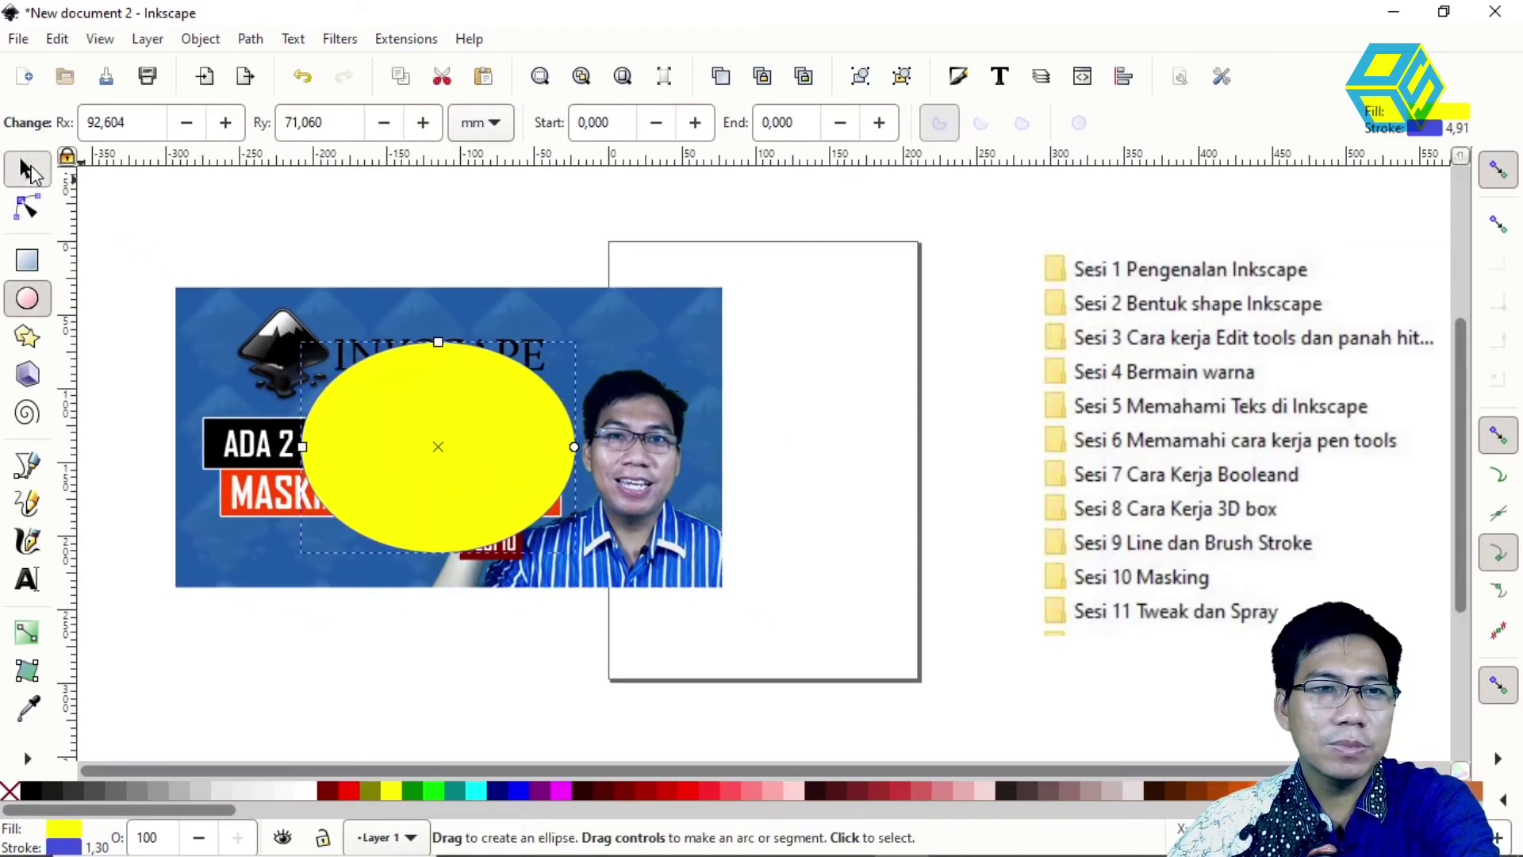
click(26, 169)
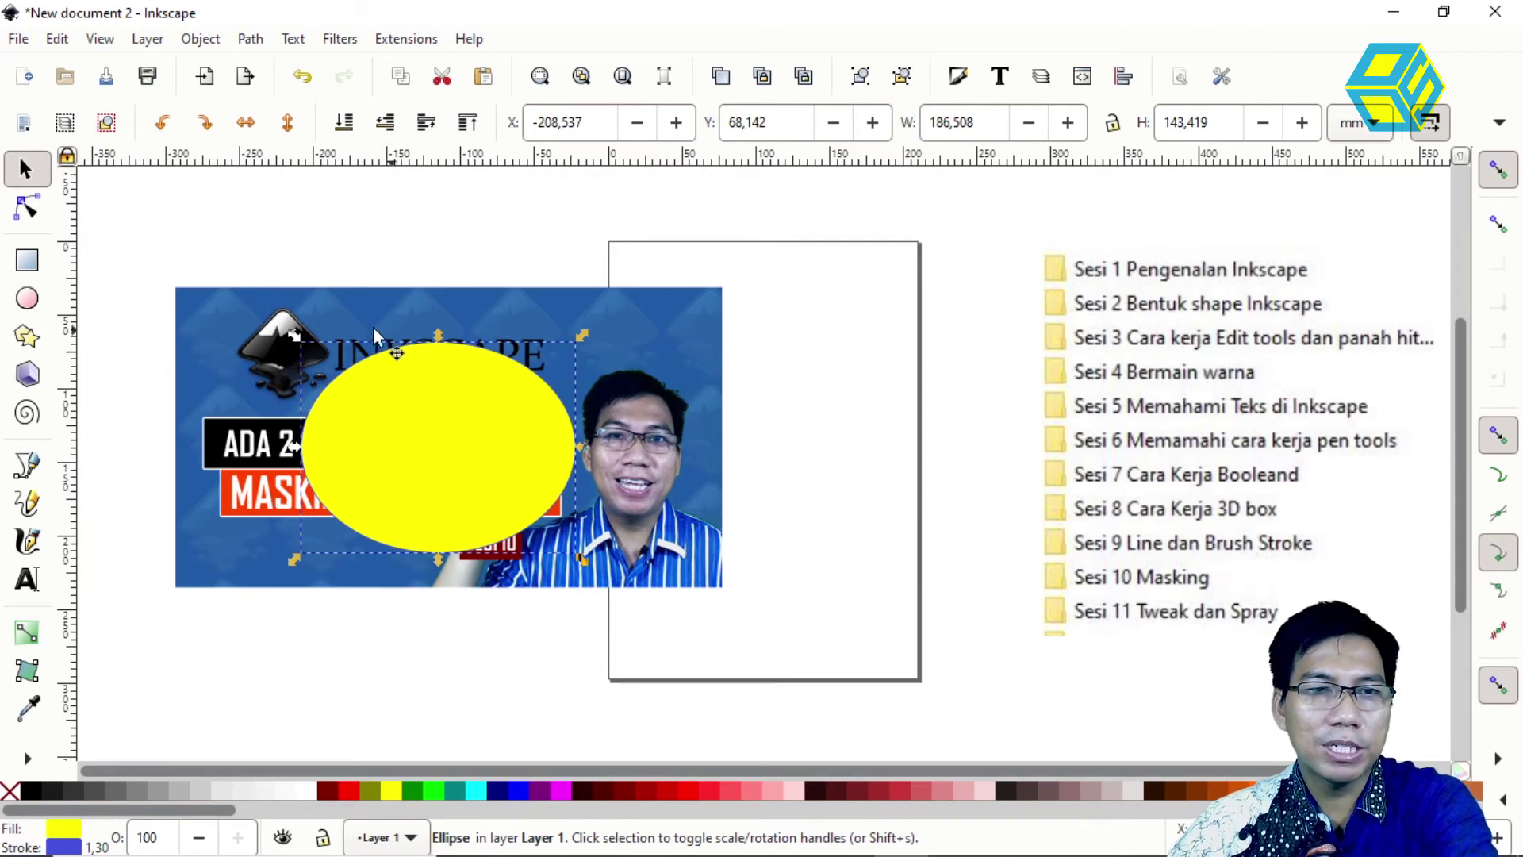
drag(173, 234, 771, 662)
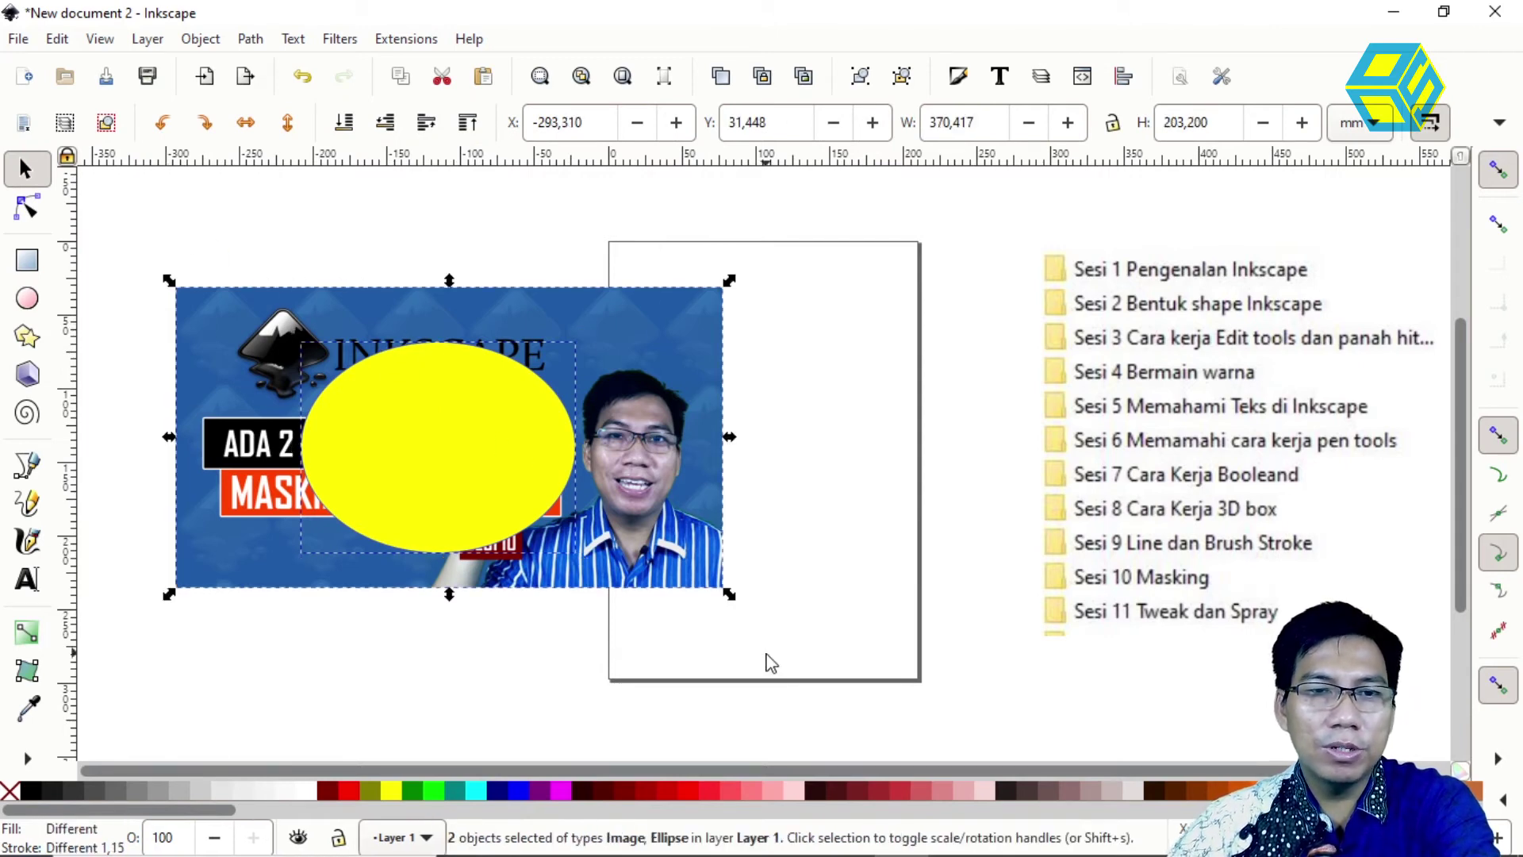
click(211, 53)
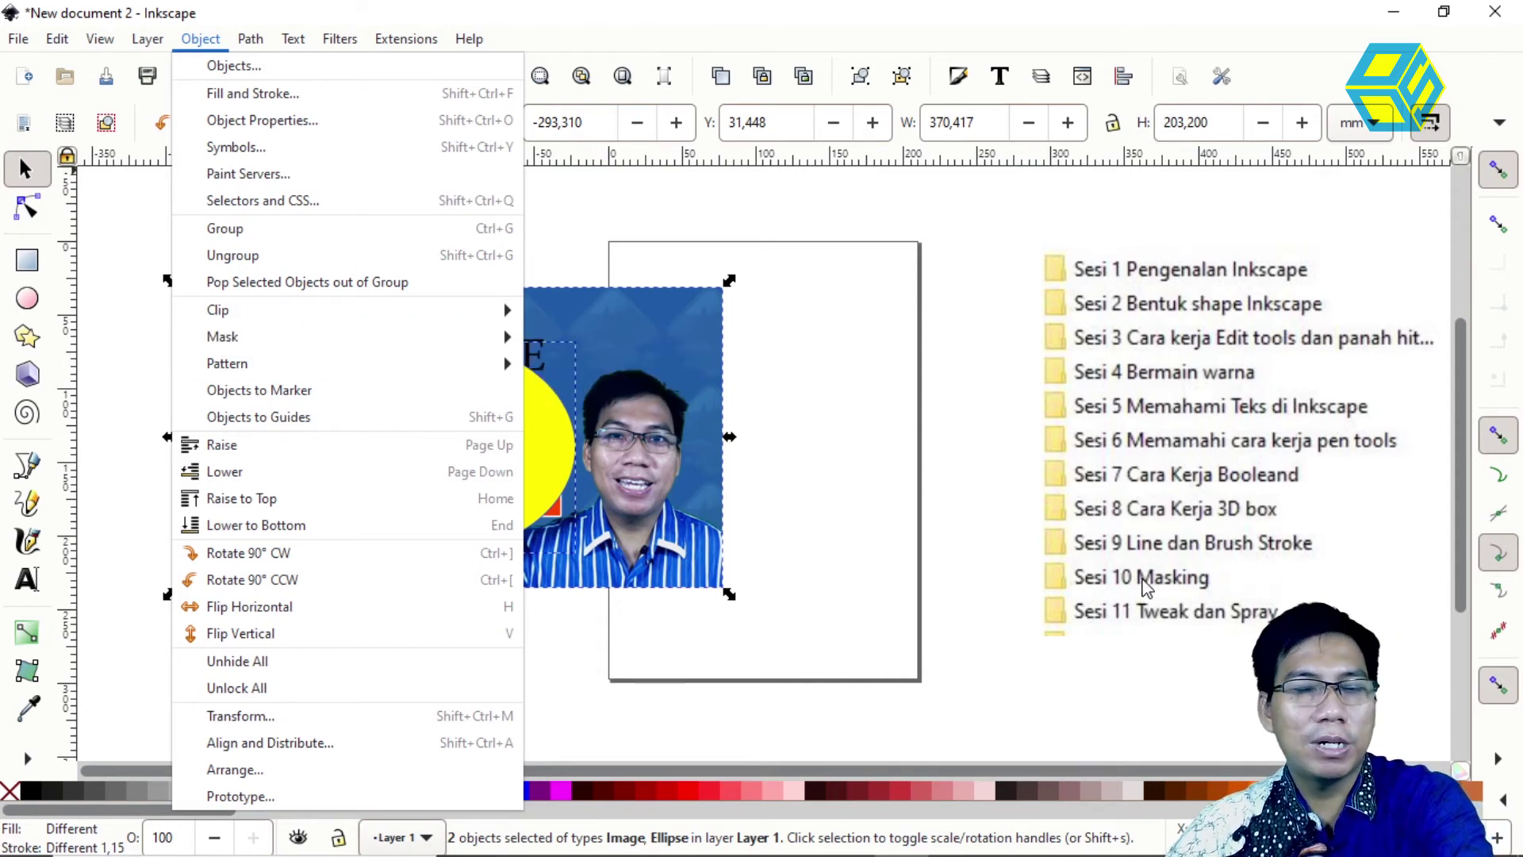
click(821, 436)
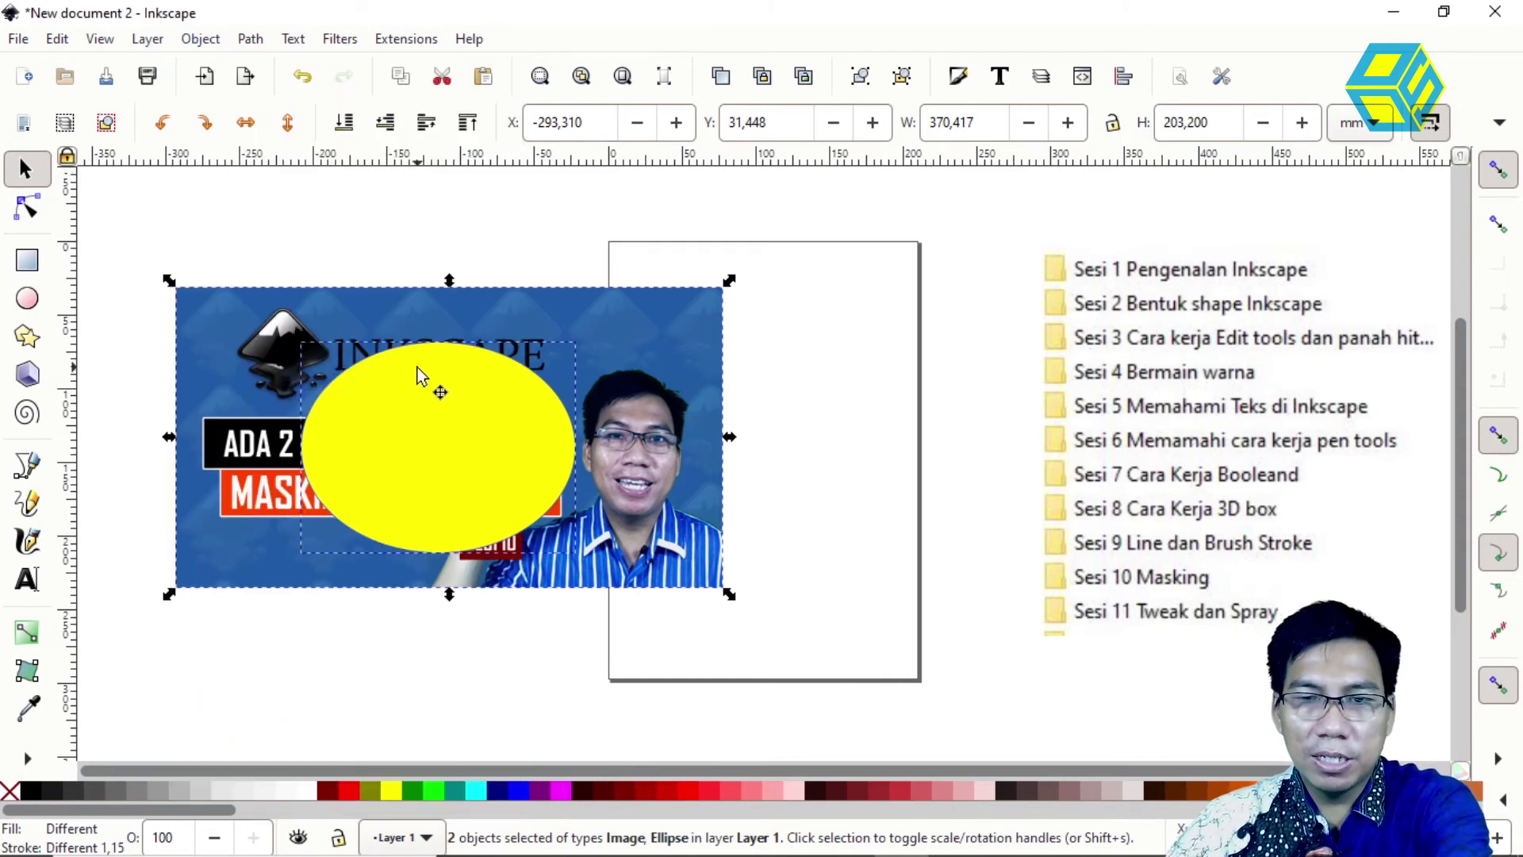
key(Delete)
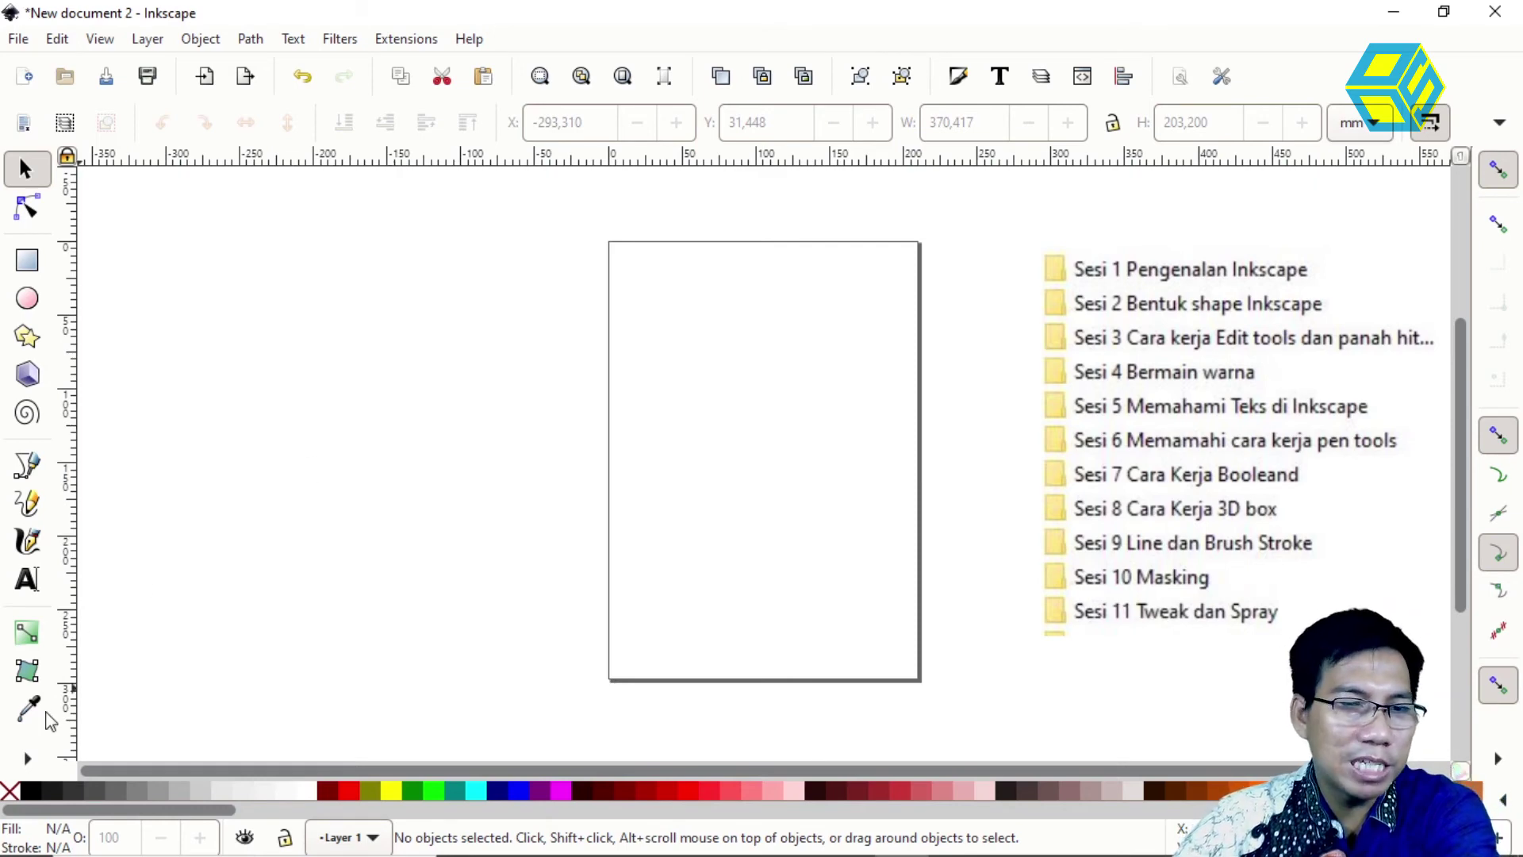
- Draw a large yellow star at the canvas top-left
click(28, 757)
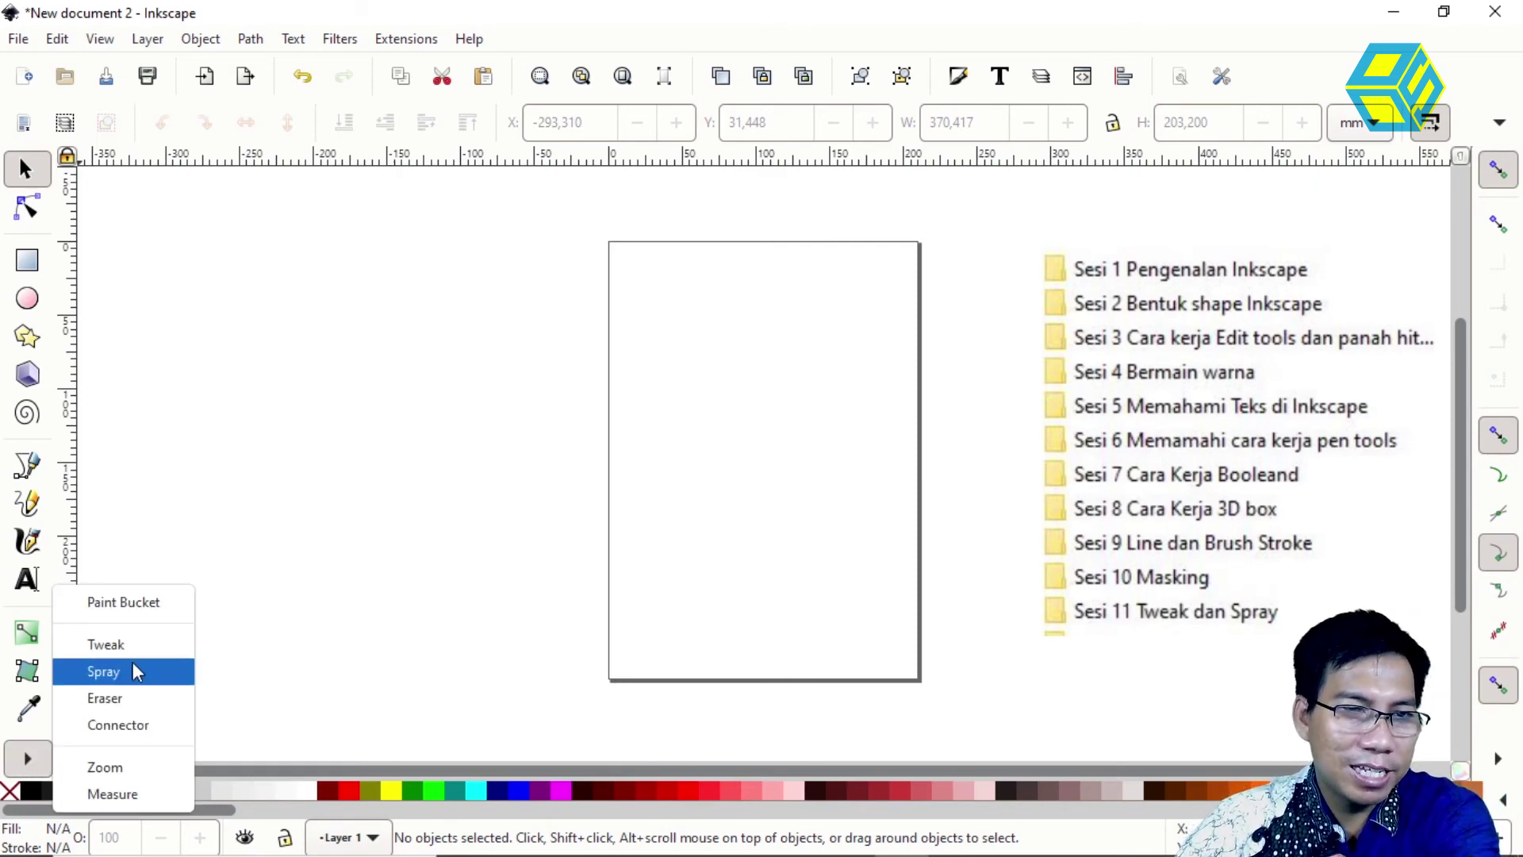
click(28, 337)
mouse_move(198, 335)
mouse_down()
mouse_move(366, 458)
mouse_move(302, 403)
mouse_up()
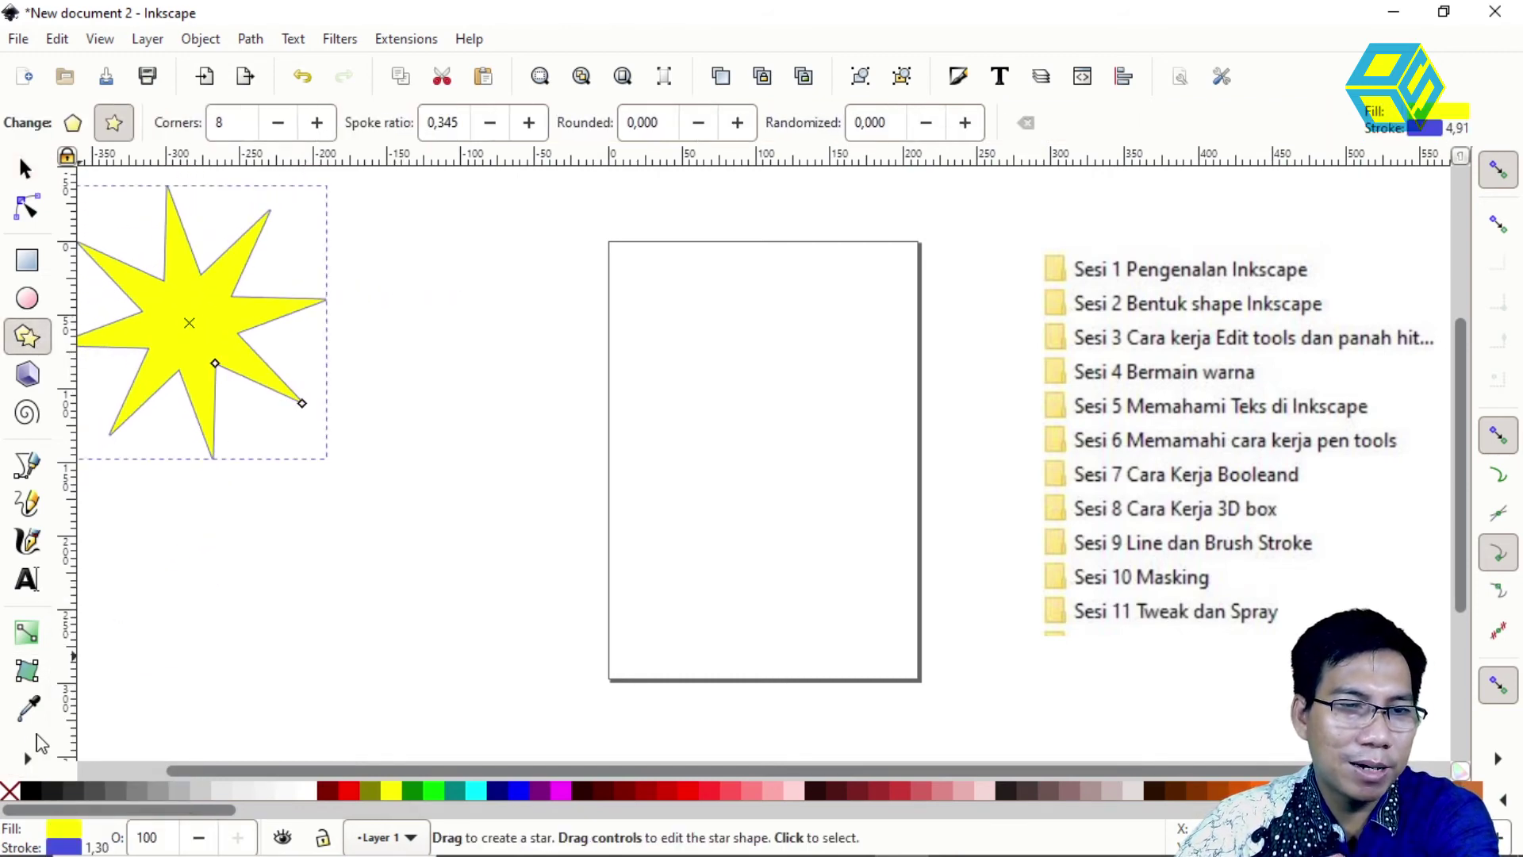
- Rotate the star and push its arms into wavy bends with the Tweak tool, then move it right and down
click(32, 759)
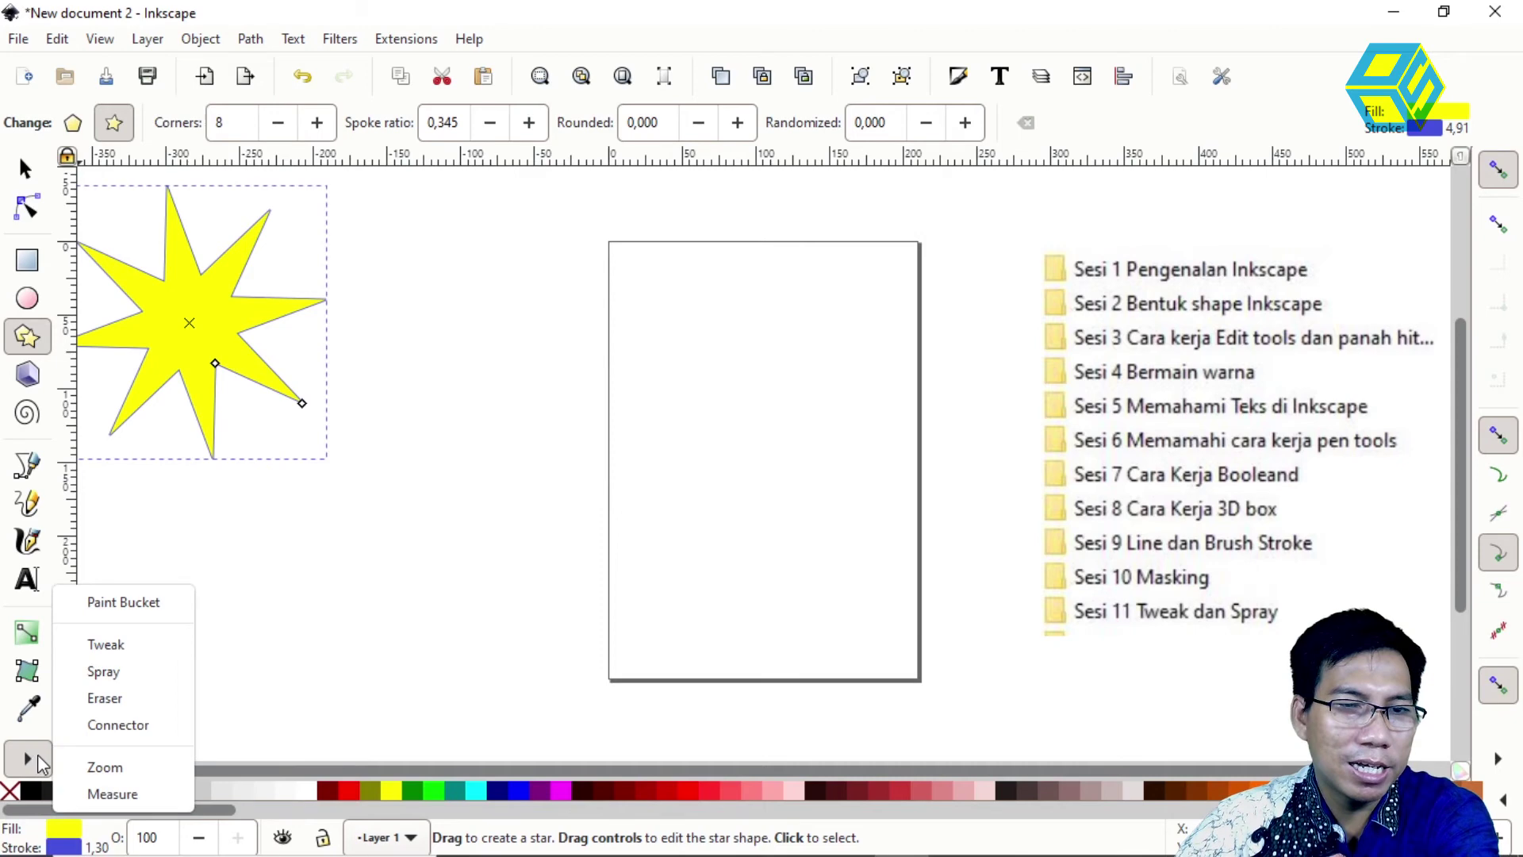
click(125, 643)
mouse_move(266, 381)
mouse_down()
mouse_move(286, 351)
mouse_move(217, 433)
mouse_move(303, 460)
mouse_move(235, 374)
mouse_move(188, 278)
mouse_up()
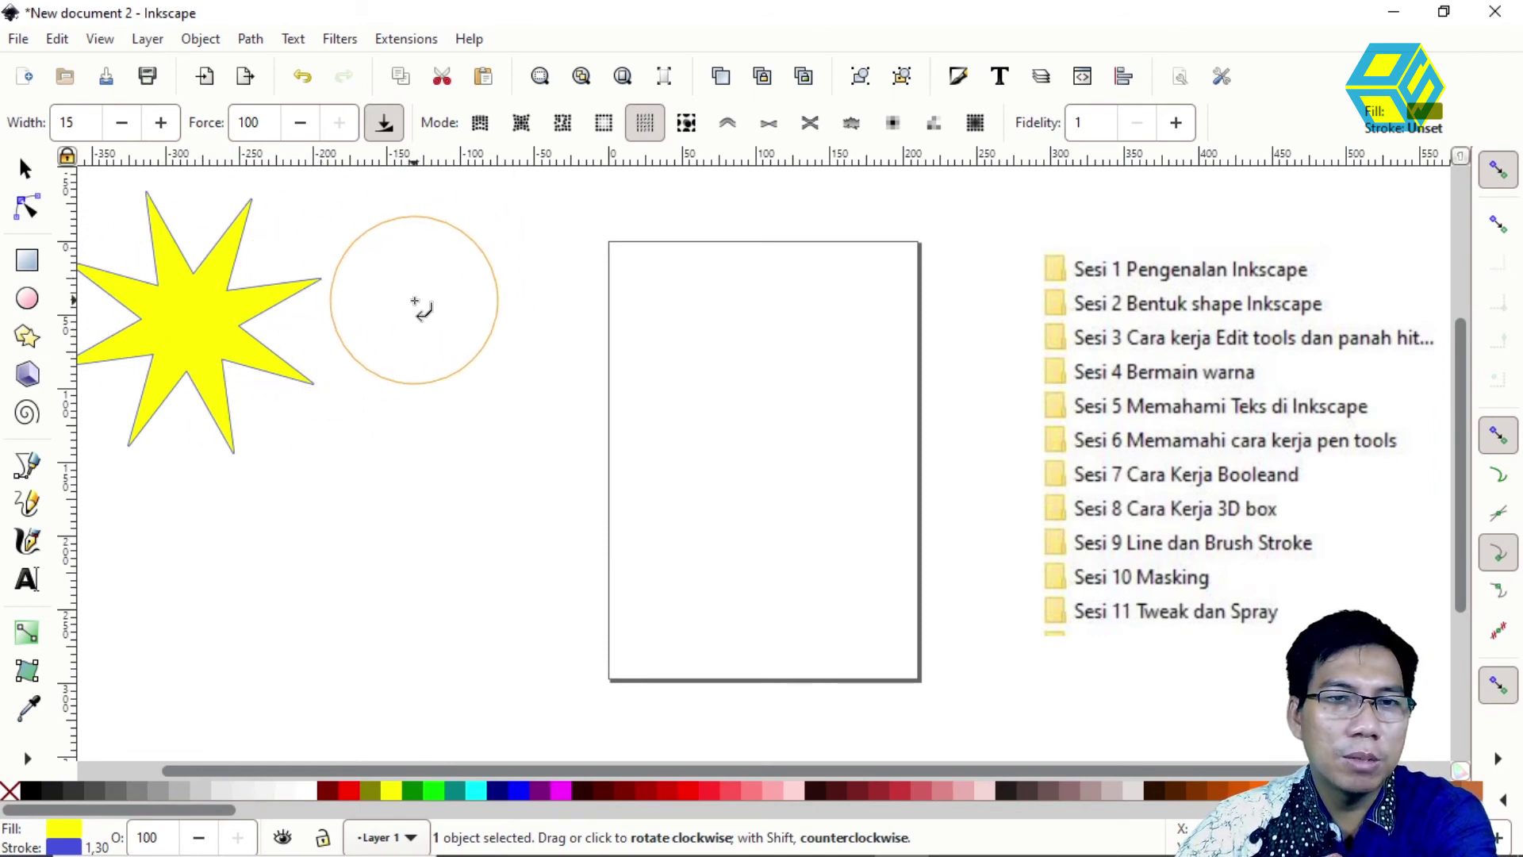
click(726, 122)
mouse_move(312, 368)
mouse_down()
mouse_move(296, 395)
mouse_move(249, 395)
mouse_move(201, 339)
mouse_move(197, 373)
mouse_up()
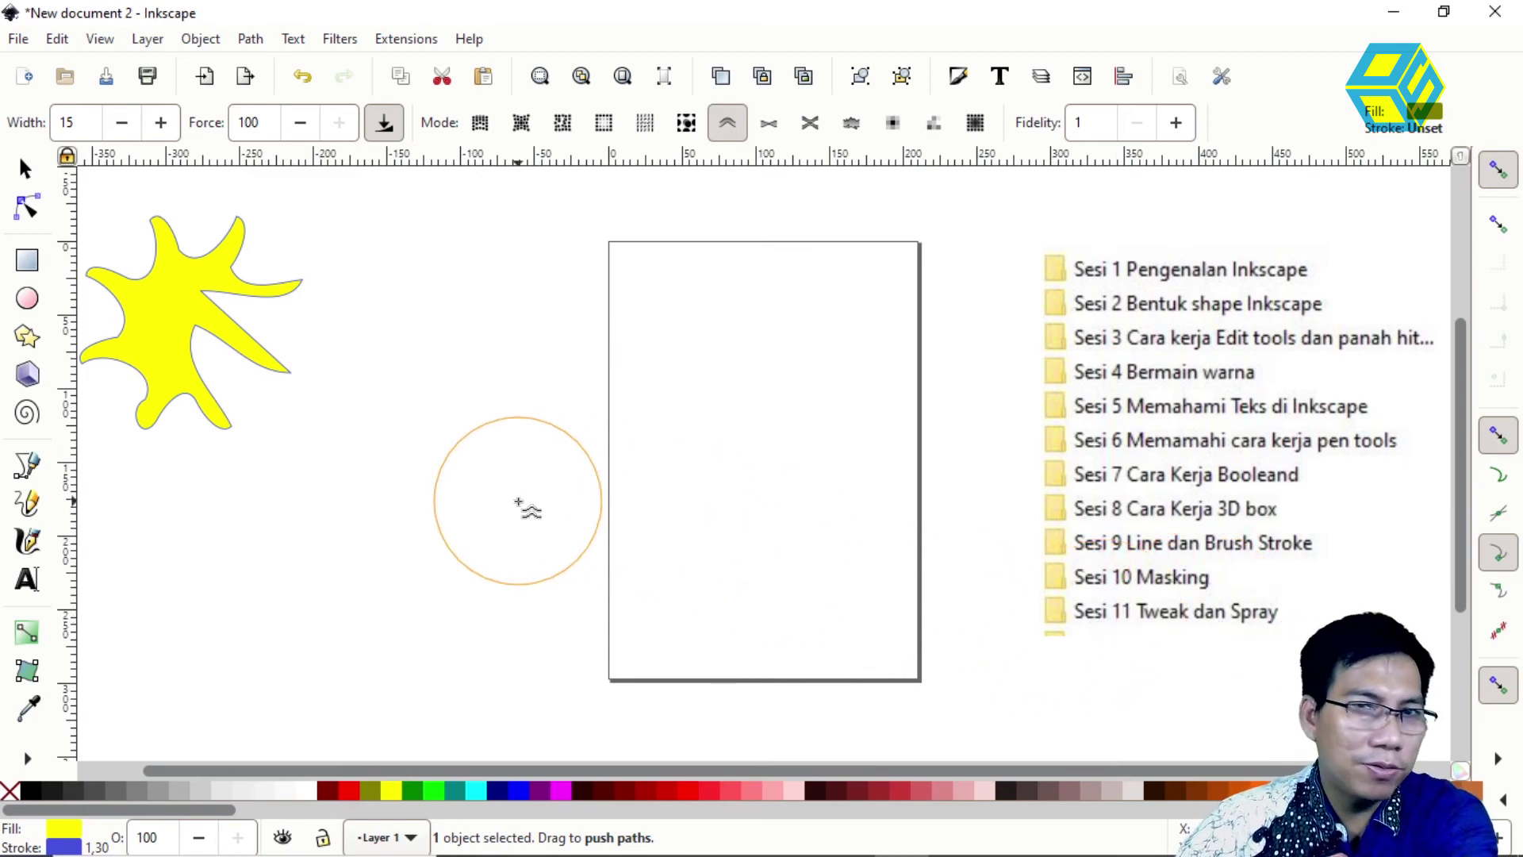
click(27, 169)
drag(165, 308, 267, 361)
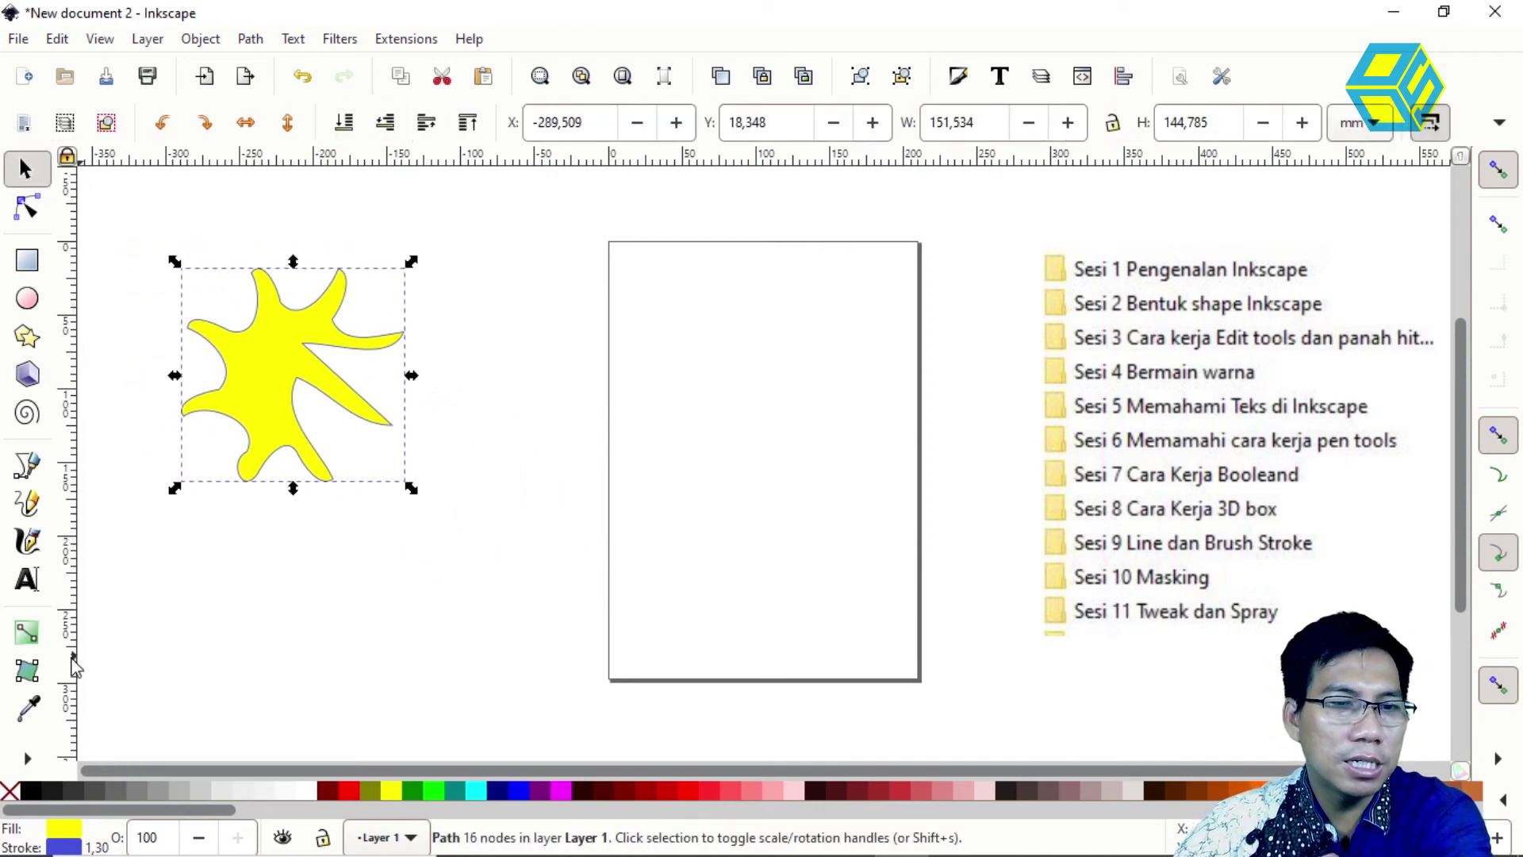
- Spray clones of the wavy star across the canvas with the Spray tool
click(43, 762)
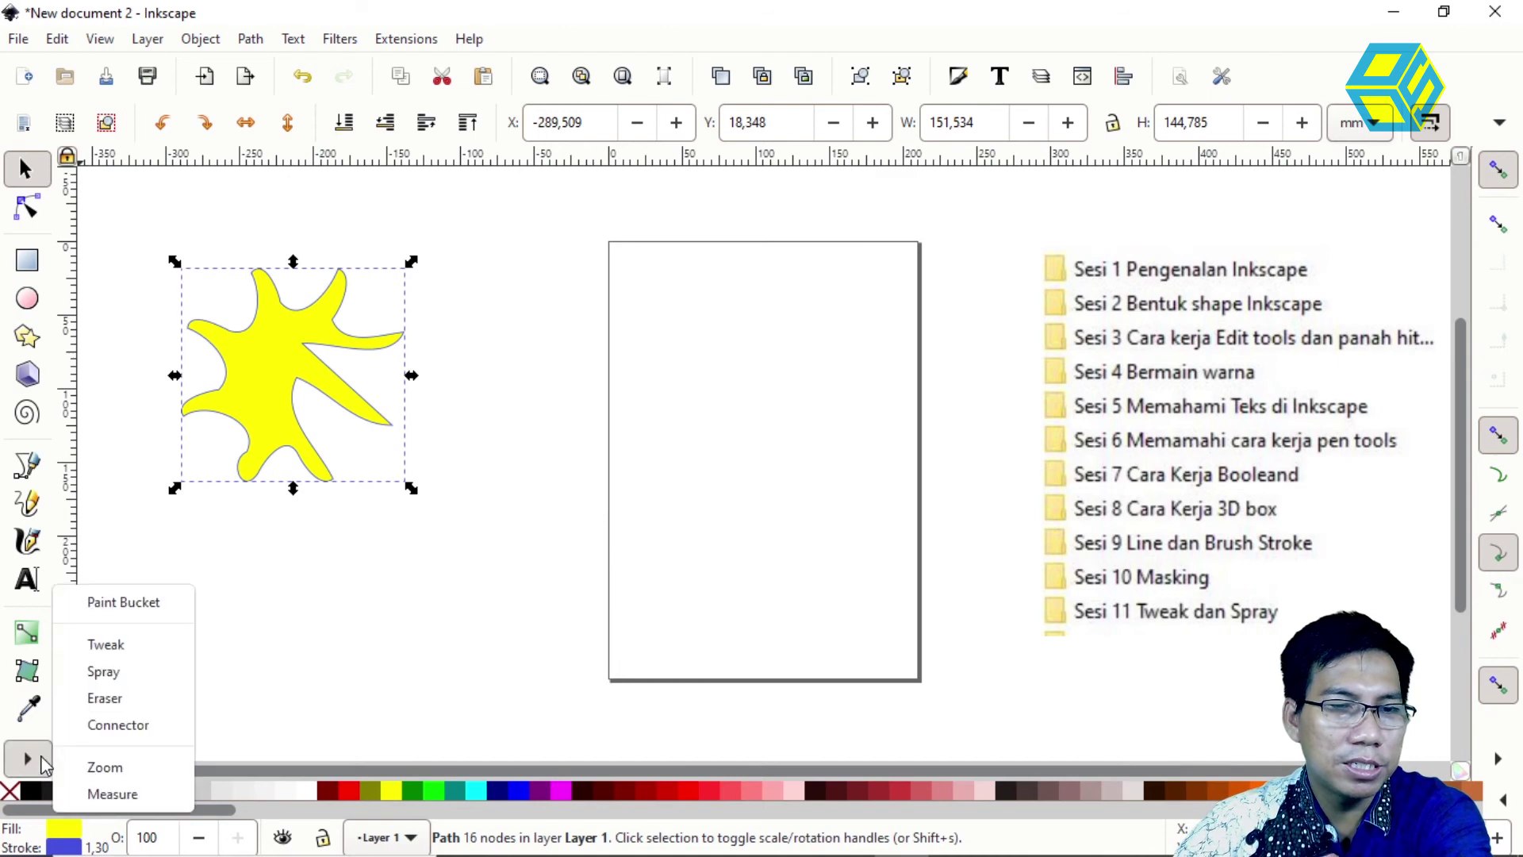
click(103, 672)
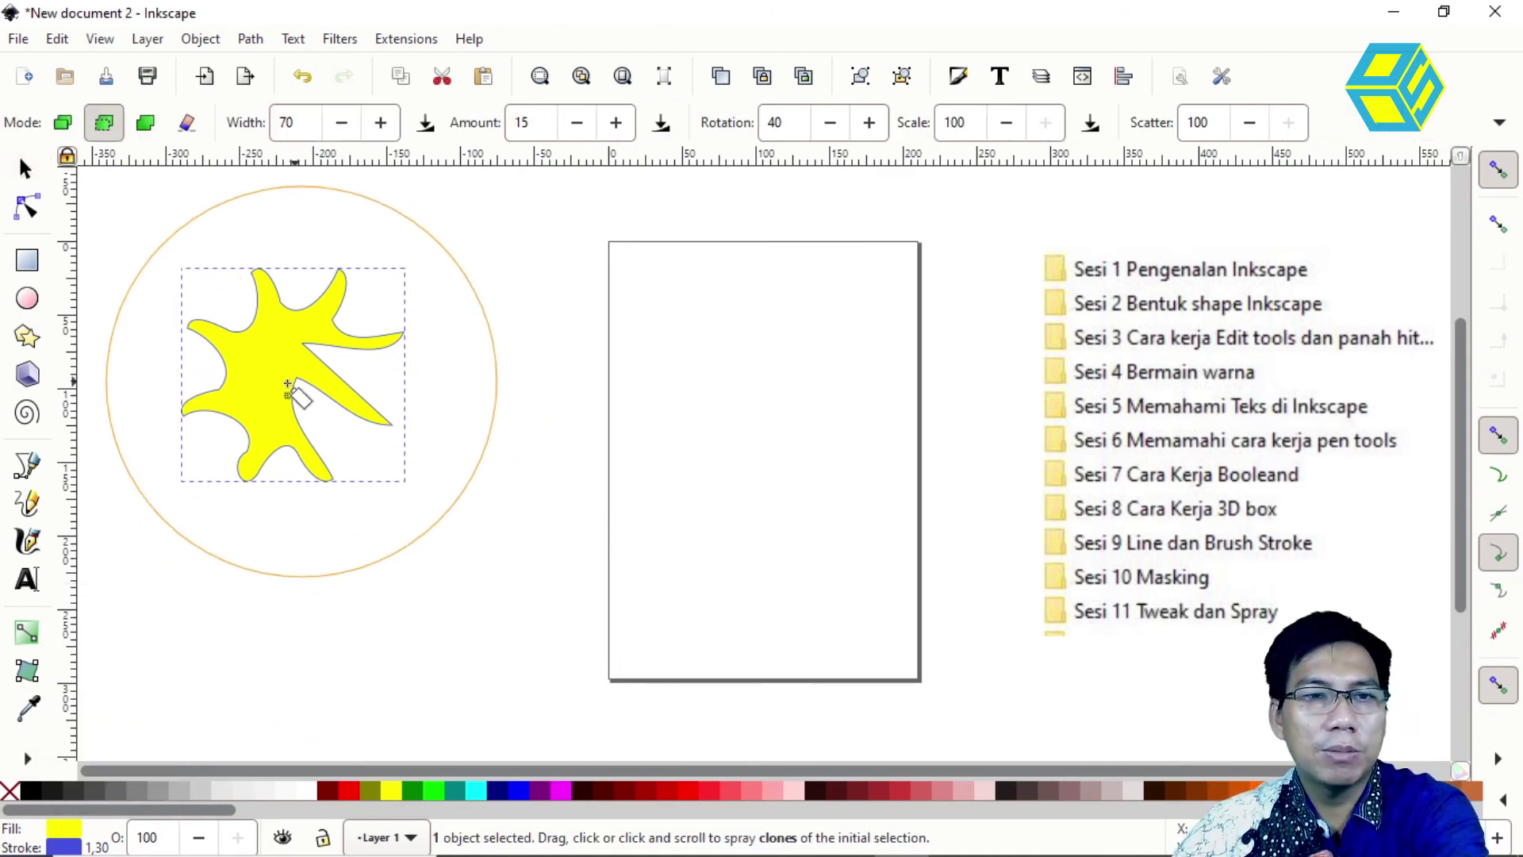
mouse_move(323, 384)
mouse_down()
mouse_move(401, 436)
mouse_move(376, 344)
mouse_move(510, 415)
mouse_up()
click(26, 169)
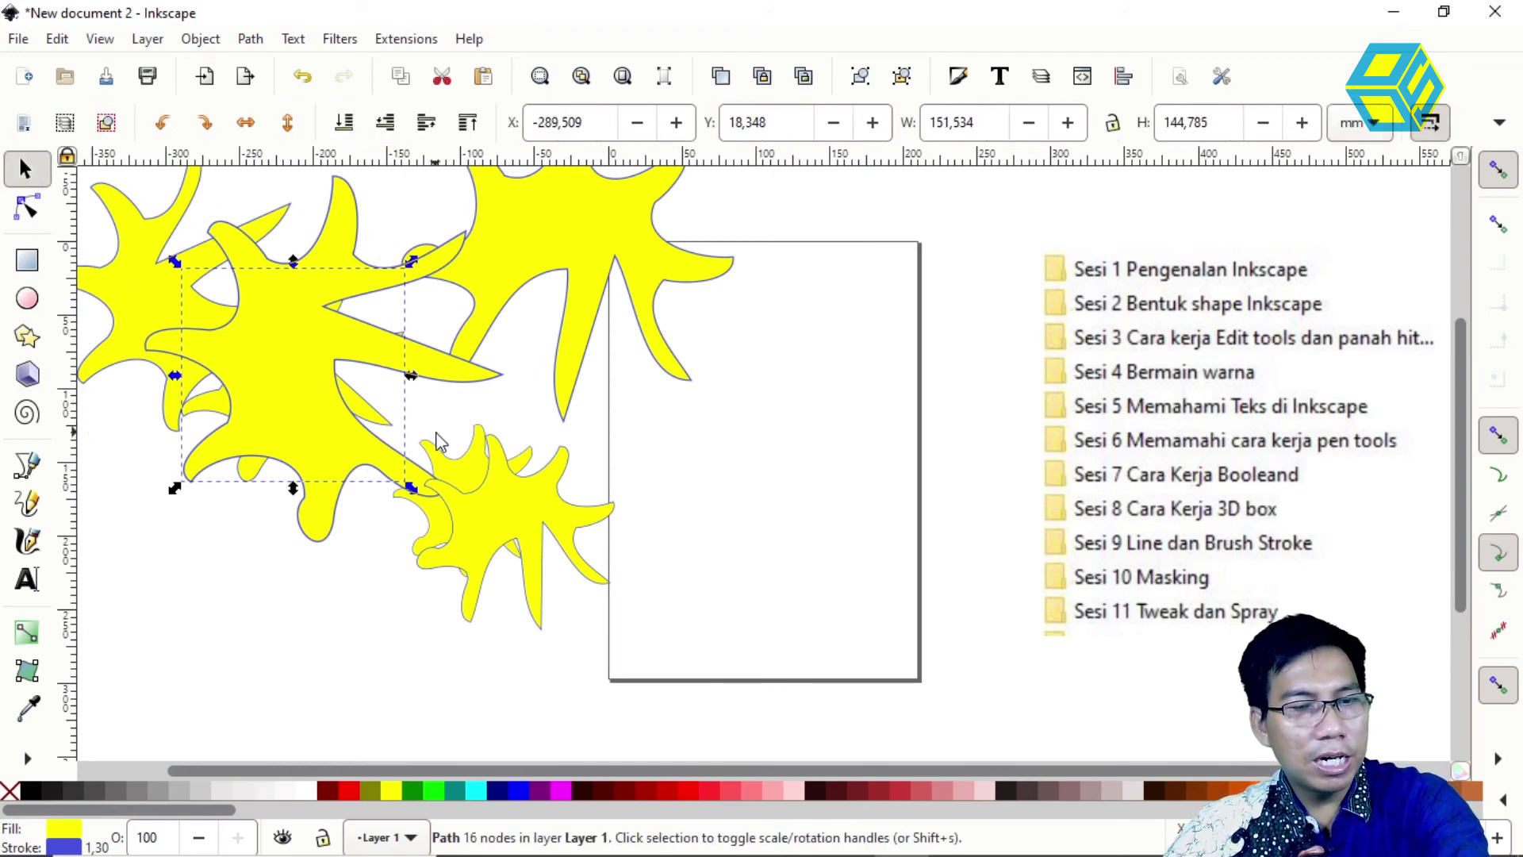
key(ctrl)
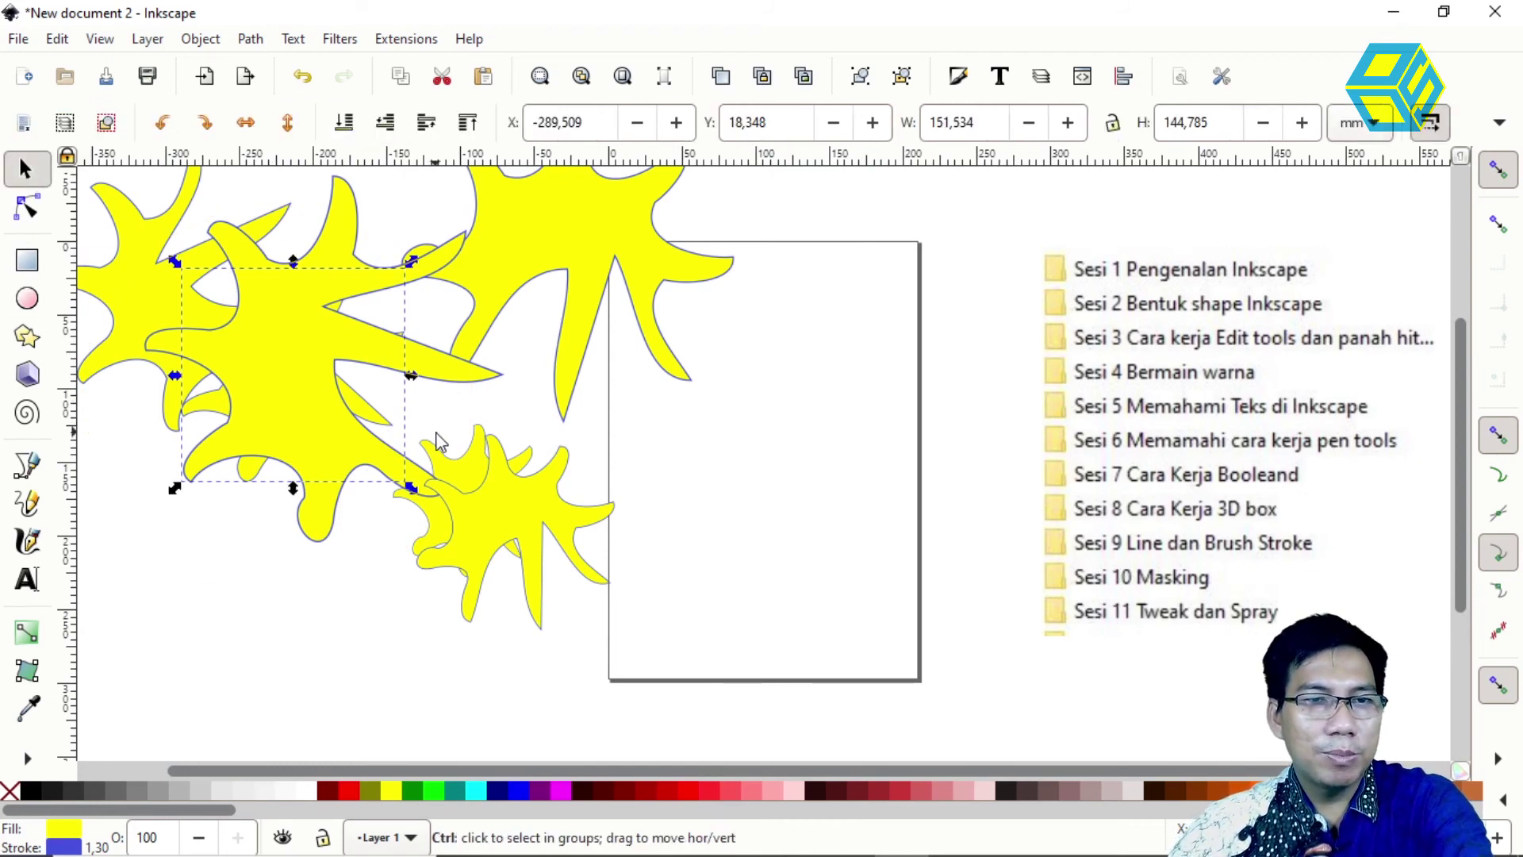